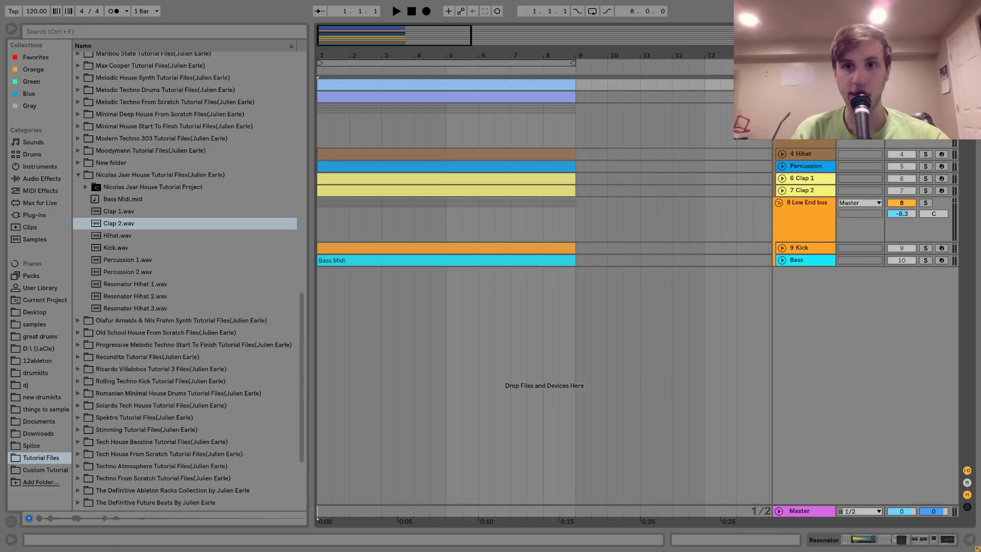
# Step: Unfold the Resonator track, show its device chain from the Drum Rack onward, and play the arrangement
pyautogui.press('u')
pyautogui.hotkey('shift', 'Tab')
pyautogui.press('space')
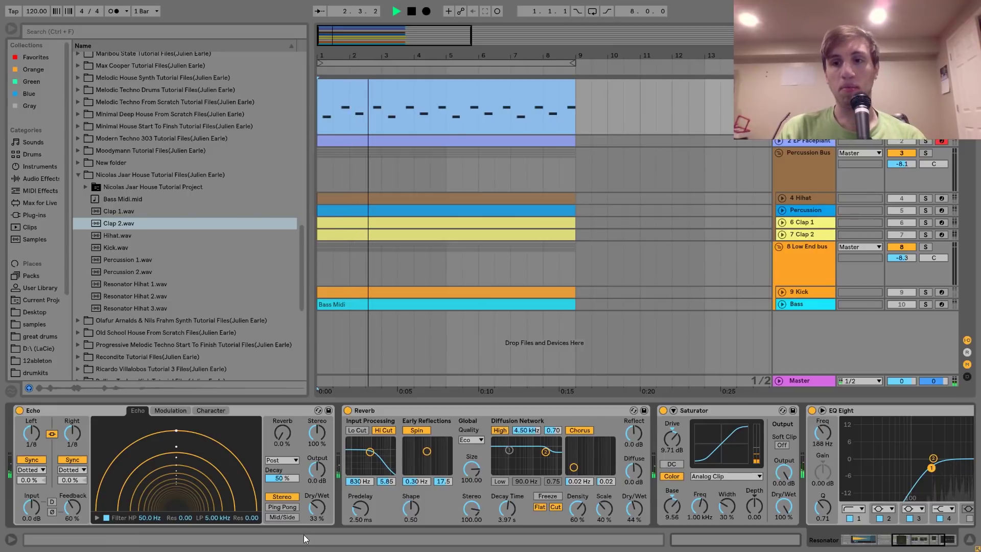
pyautogui.hscroll(-5, 314, 500)
pyautogui.hscroll(-5, 314, 500)
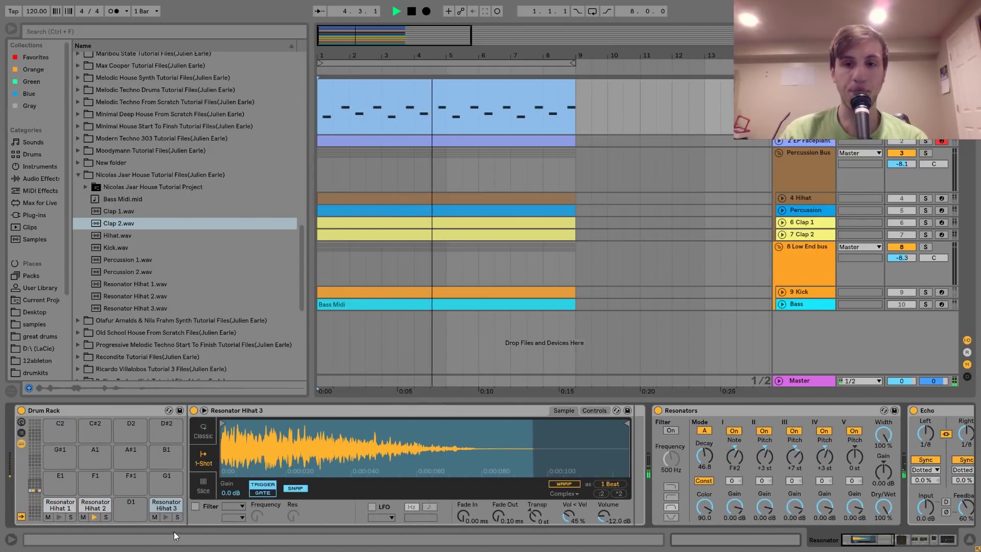
pyautogui.press('space')
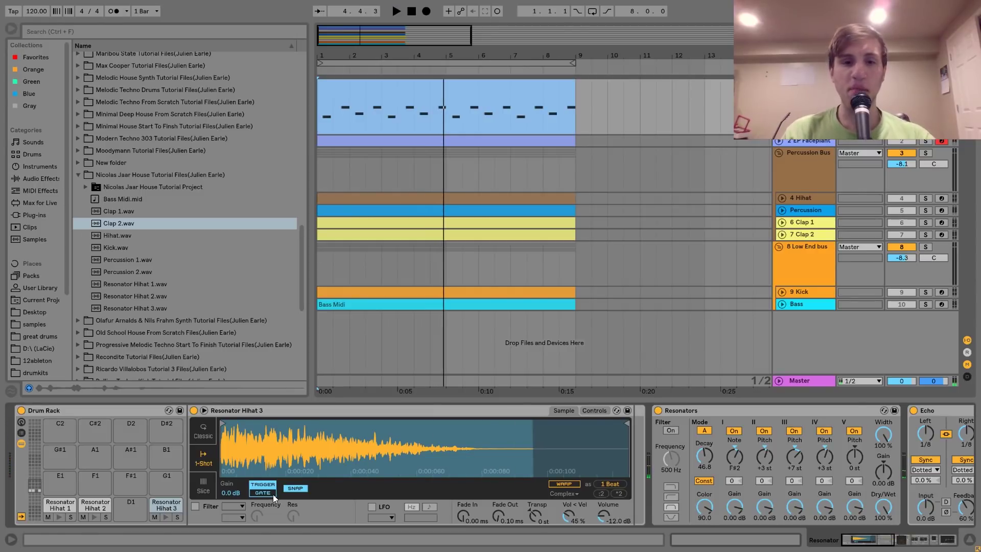
# Step: Audition the samples Resonator Hihat 1.wav, Resonator Hihat 2.wav and Resonator Hihat 3.wav in the browser
pyautogui.click(137, 283)
pyautogui.press('Down')
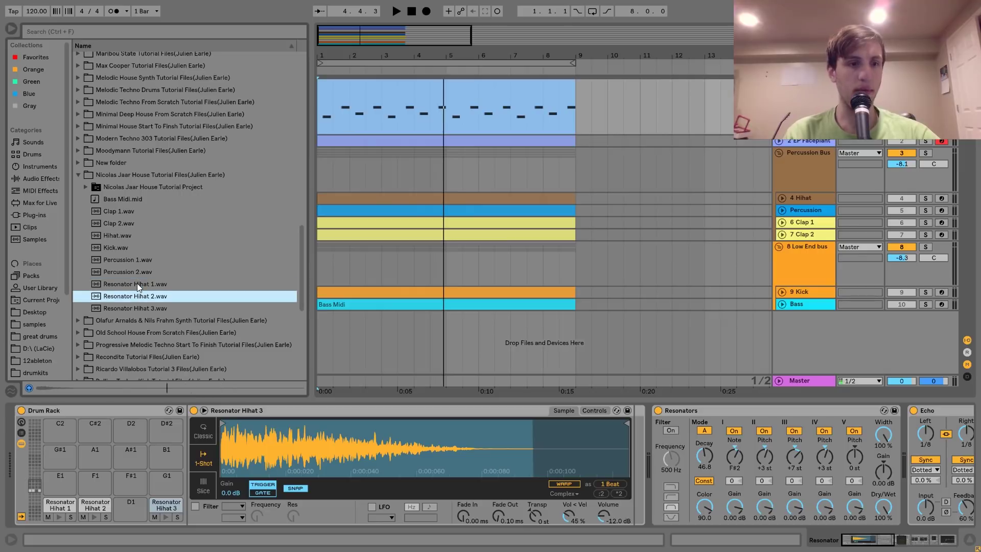
pyautogui.press('Down')
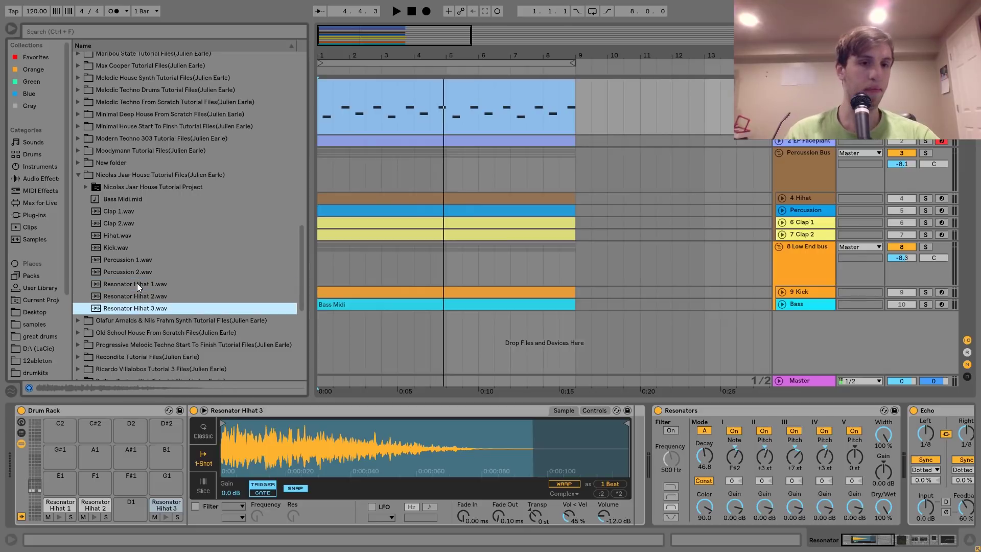
# Step: Listen to the hi-hat pattern with the Resonators device bypassed, and turn the device back on
pyautogui.click(658, 410)
pyautogui.press('space')
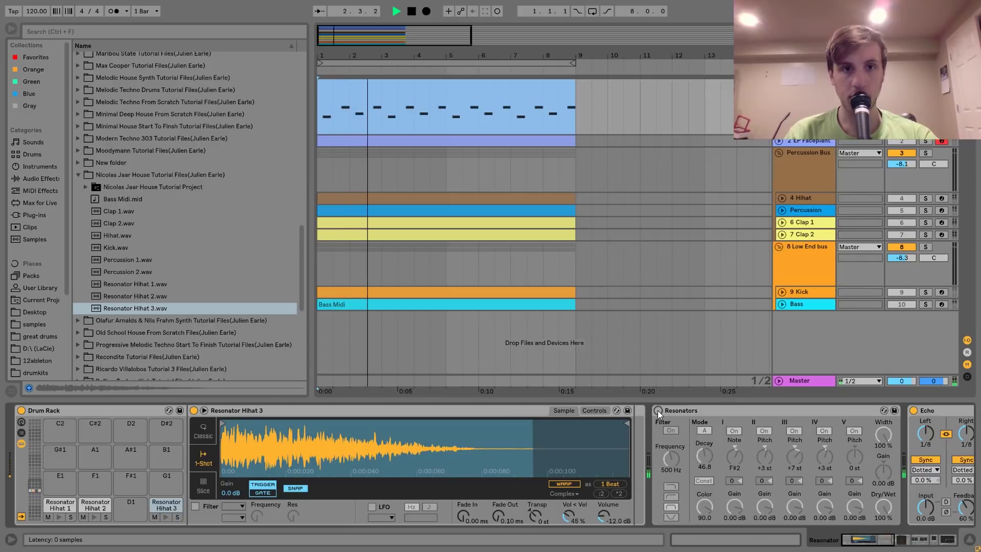
pyautogui.press('space')
pyautogui.click(658, 410)
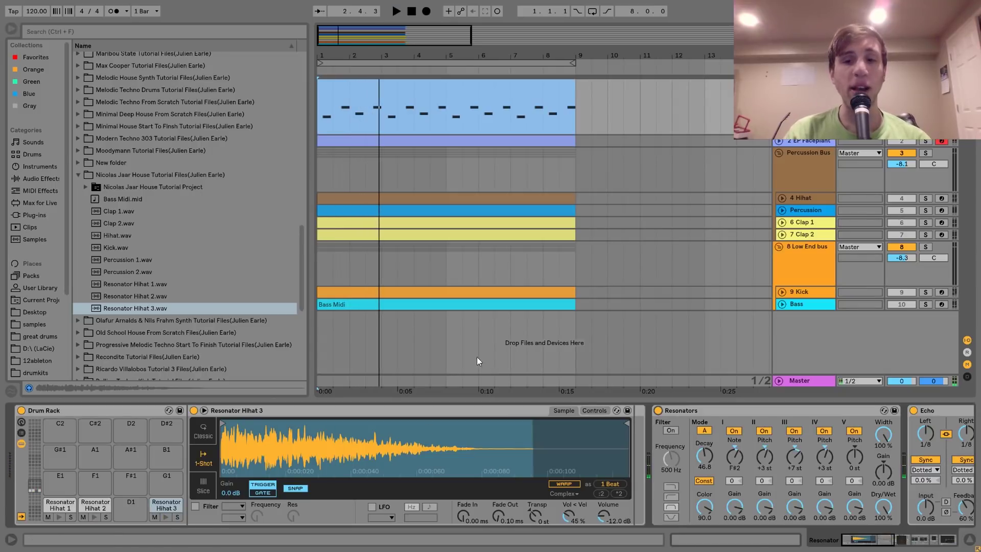
# Step: Examine the Resonator Hihat 3 sample and the Resonators settings, and play the track with the effect active
pyautogui.scroll(-2, 715, 486)
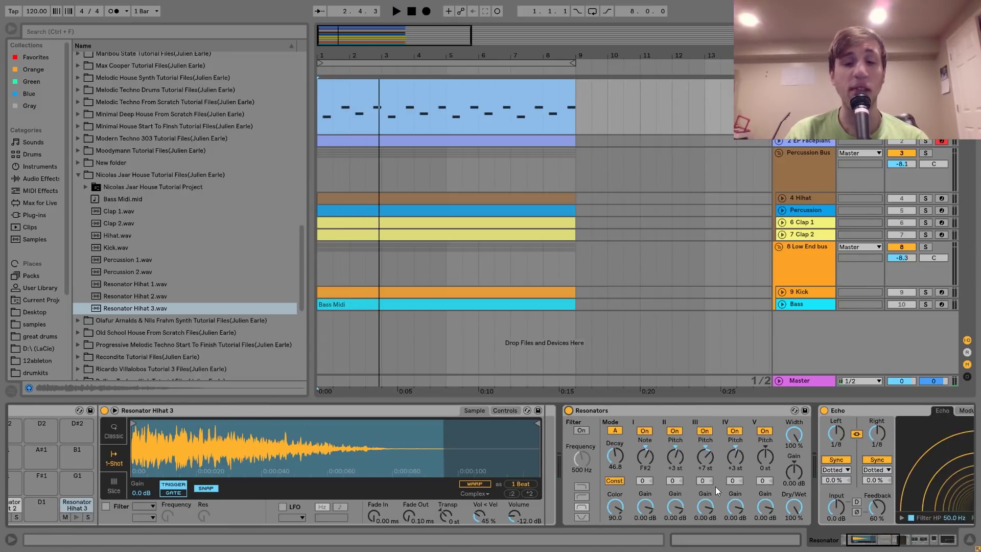
pyautogui.scroll(2, 305, 449)
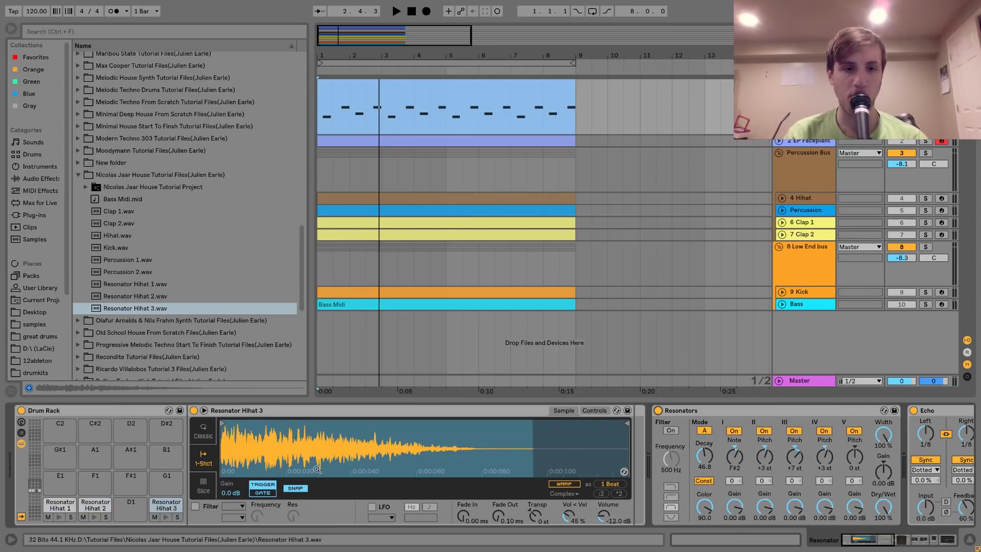
pyautogui.scroll(-4, 529, 441)
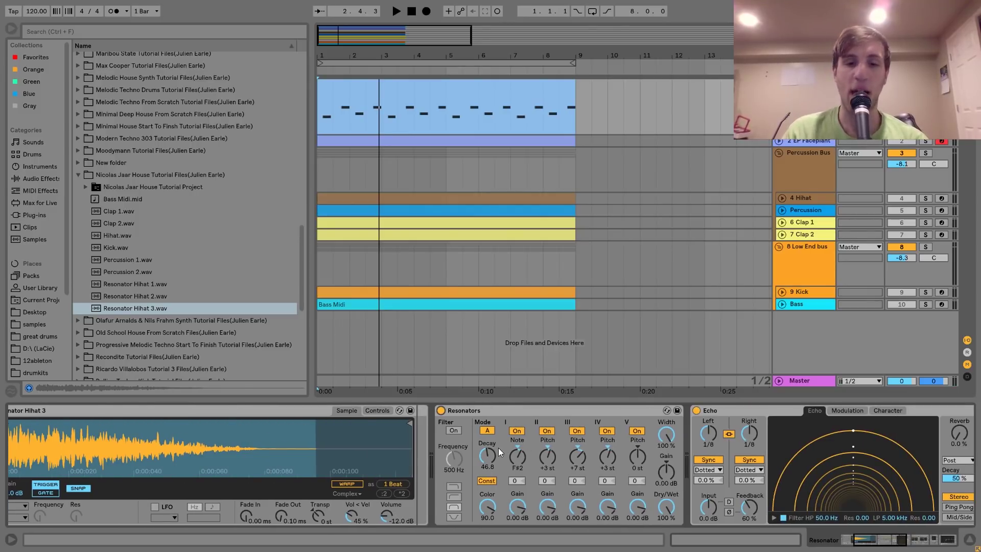
pyautogui.press('space')
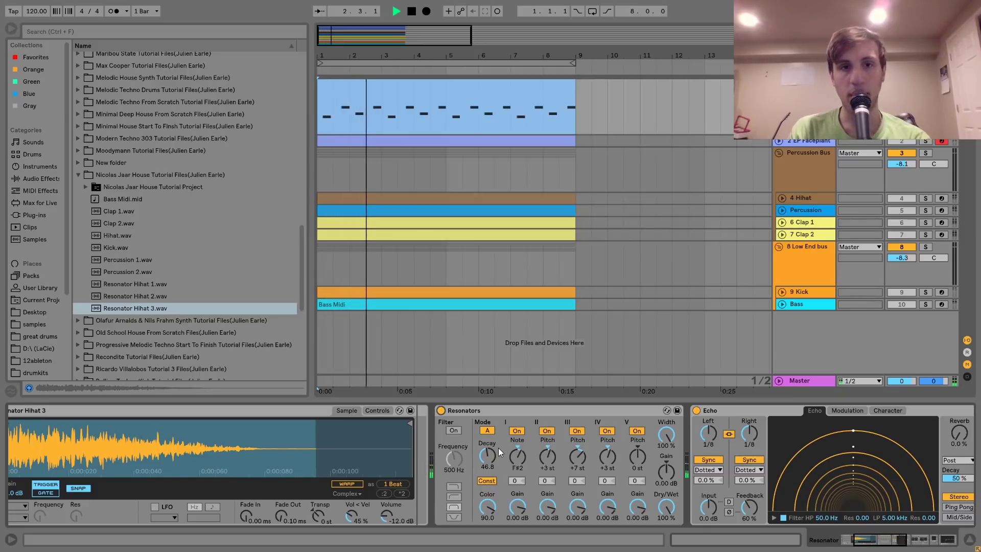
pyautogui.press('space')
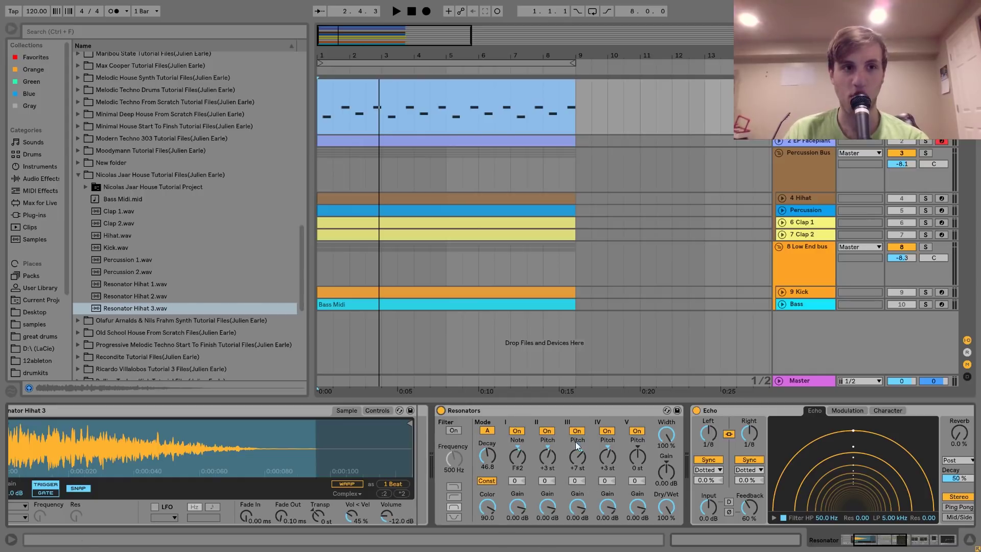
# Step: Compare Resonators mode B with mode A during playback, leaving the device in mode A
pyautogui.click(486, 429)
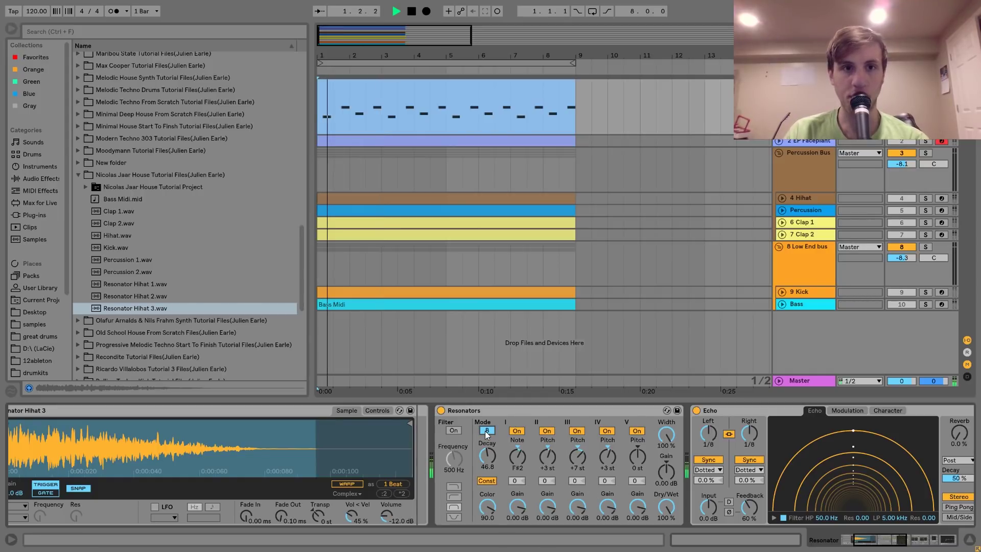
pyautogui.click(485, 430)
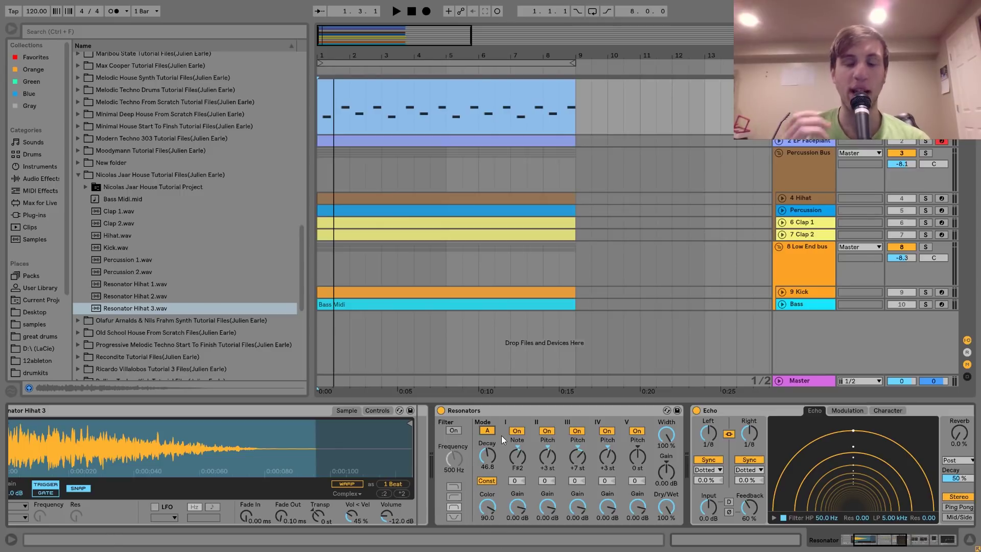
pyautogui.press('space')
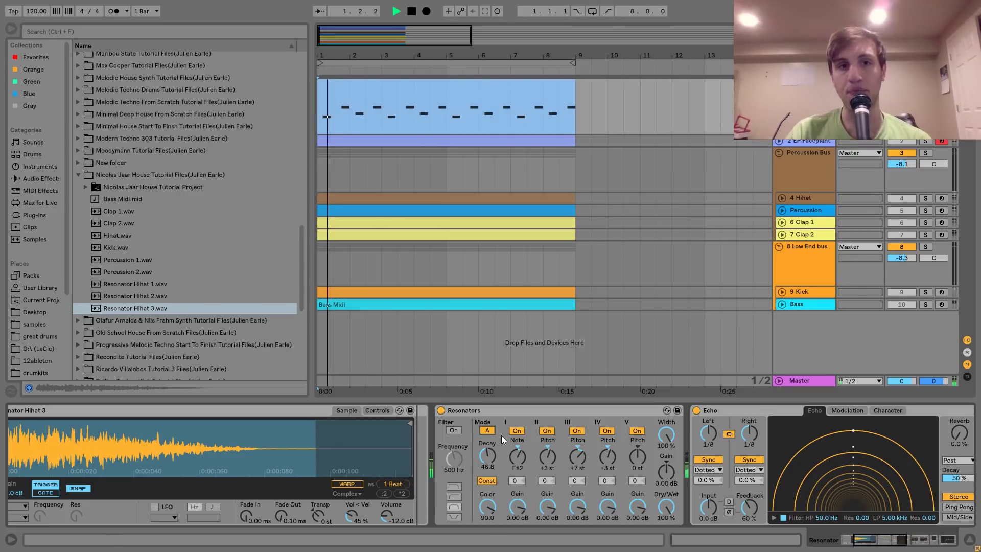
pyautogui.press('space')
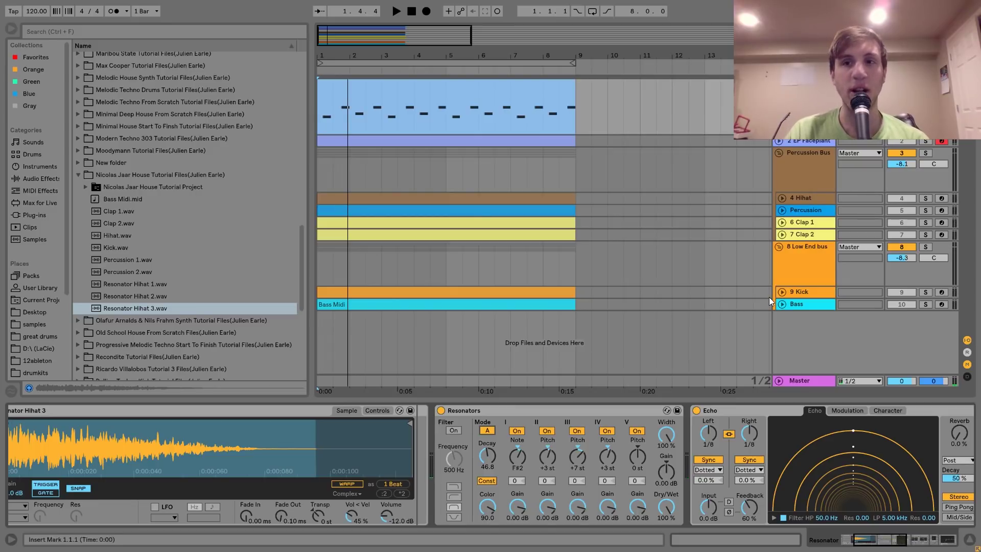
pyautogui.press('space')
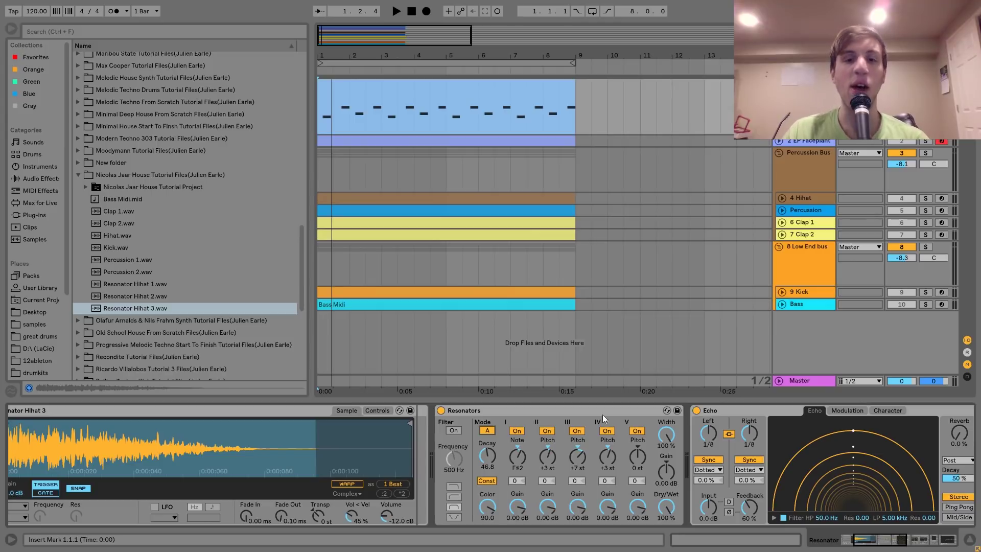
# Step: Try Percussion 2.wav in place of the hi-hat on the D#1 drum pad, audition it, and undo the replacement
pyautogui.hscroll(-5, 311, 435)
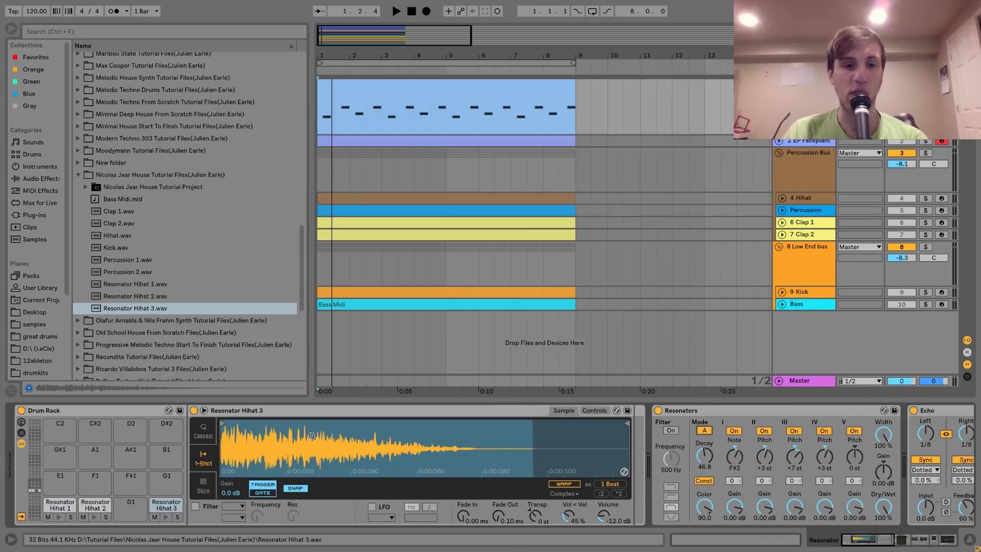
pyautogui.hscroll(6, 312, 436)
pyautogui.hscroll(1, 312, 435)
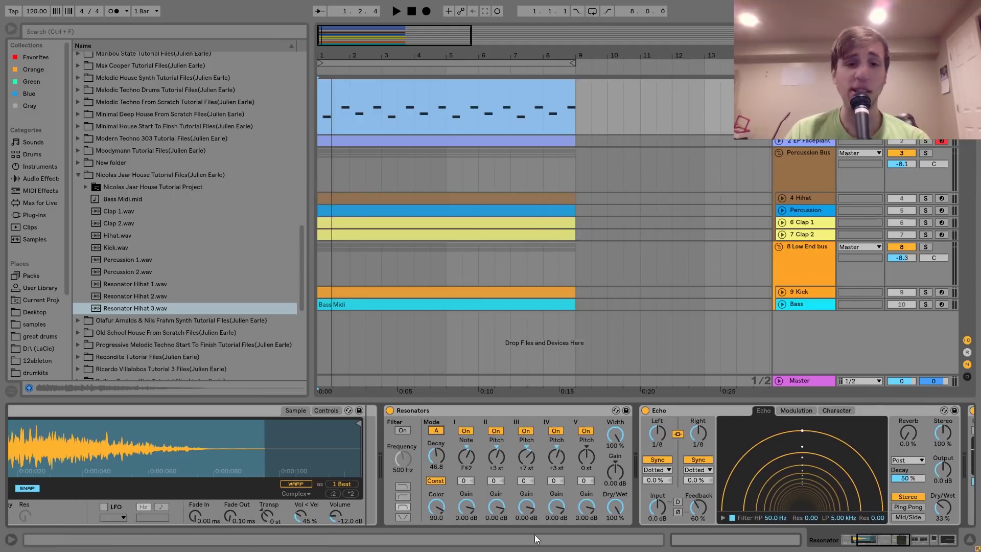
pyautogui.hscroll(-6, 201, 484)
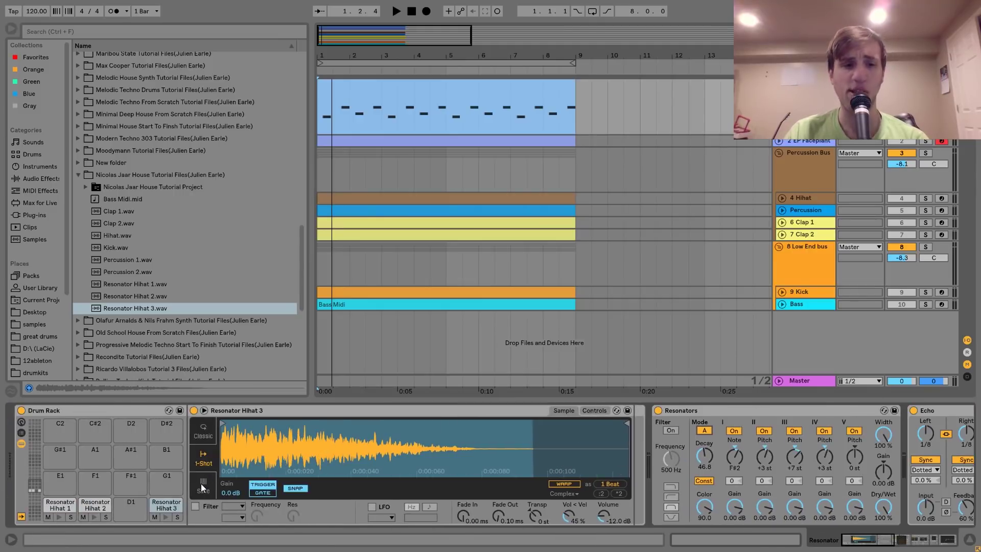
pyautogui.hscroll(2, 443, 468)
pyautogui.hscroll(-2, 443, 468)
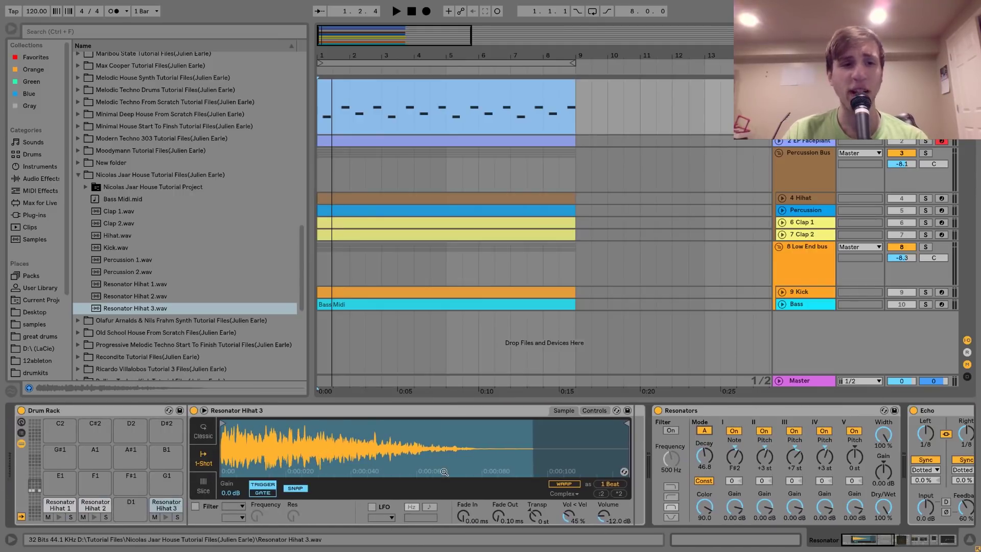
pyautogui.moveTo(125, 264); pyautogui.dragTo(166, 506)
pyautogui.click(165, 518)
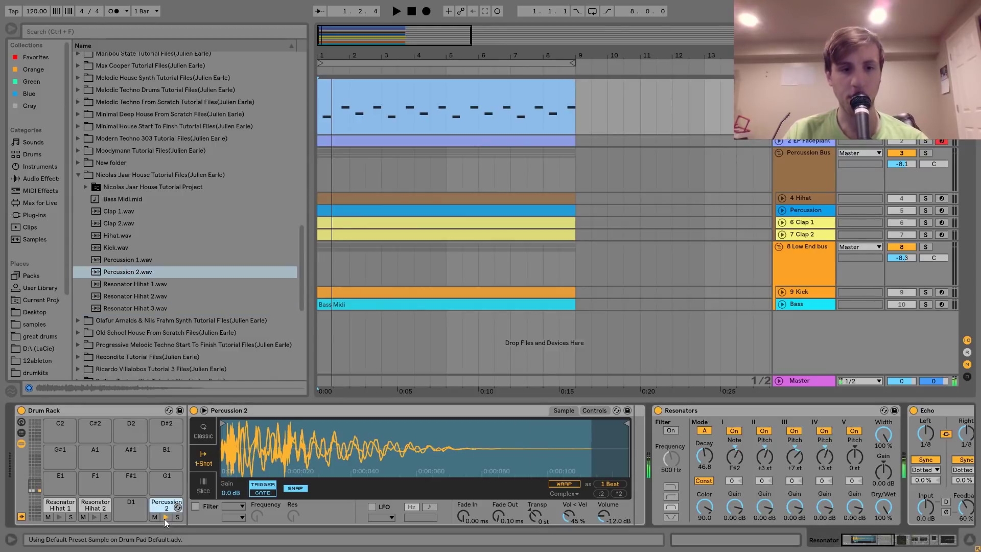
pyautogui.hotkey('ctrl', 'z')
pyautogui.click(164, 518)
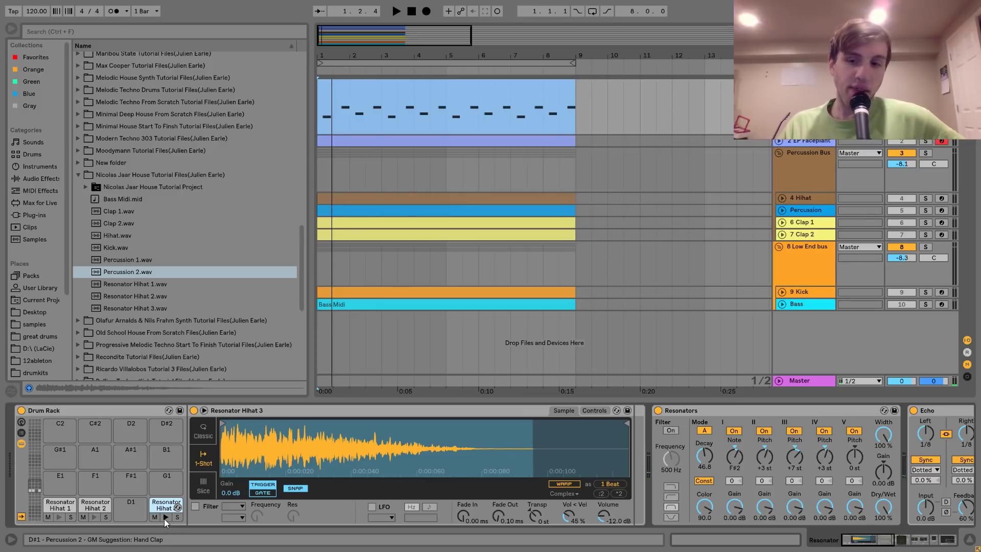
# Step: Compare the Resonator track's sound with its Saturator bypassed and re-enabled during playback
pyautogui.hscroll(2, 164, 519)
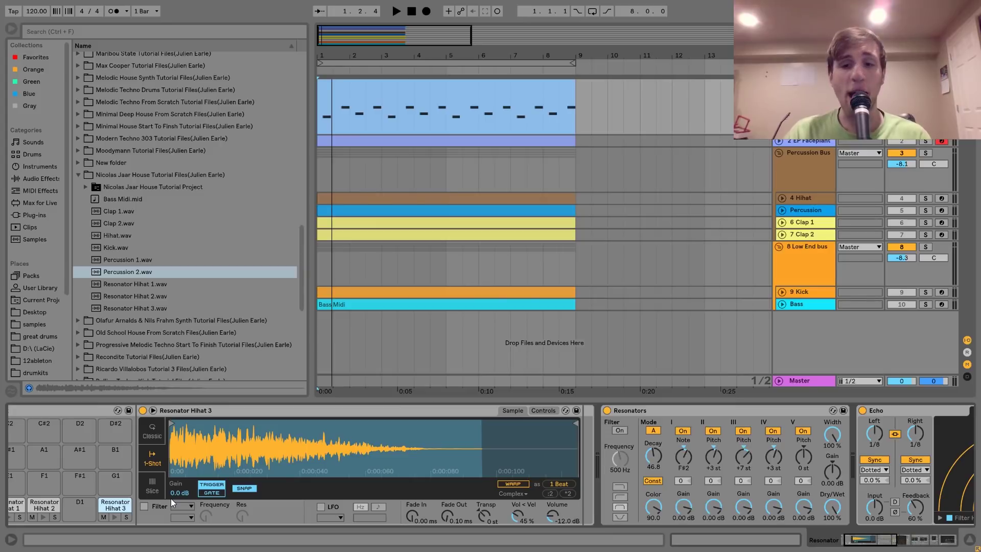
pyautogui.hscroll(5, 171, 498)
pyautogui.hscroll(6, 620, 472)
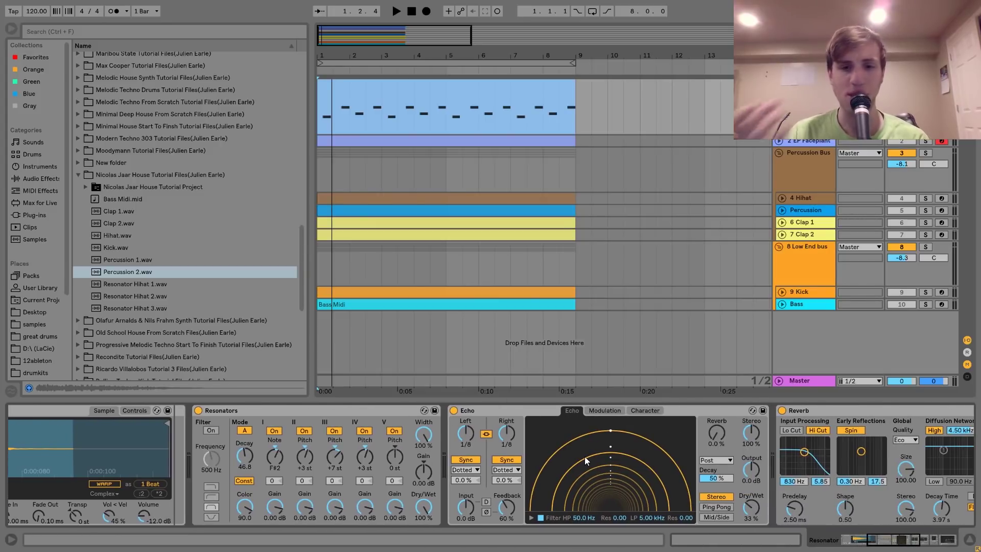
pyautogui.hscroll(8, 585, 455)
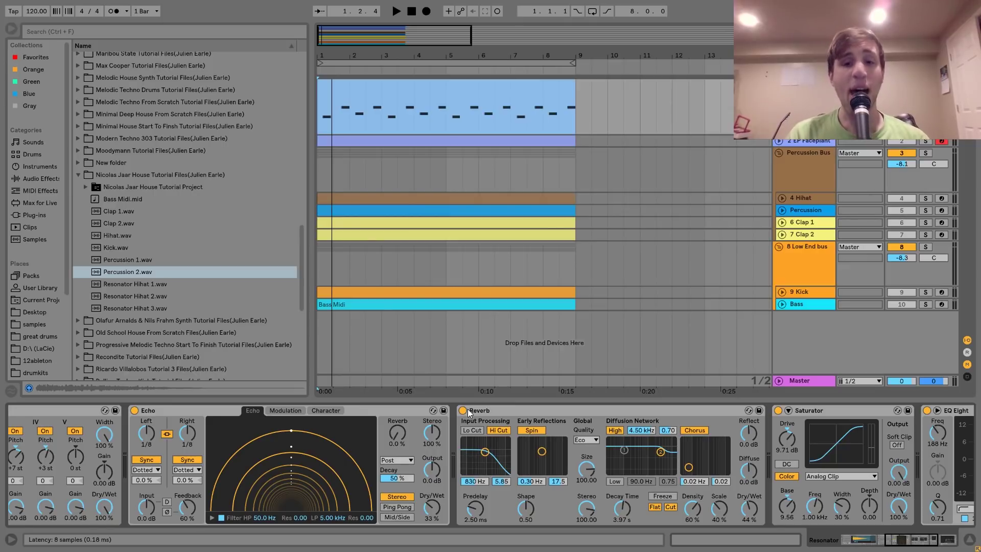
pyautogui.hscroll(6, 469, 412)
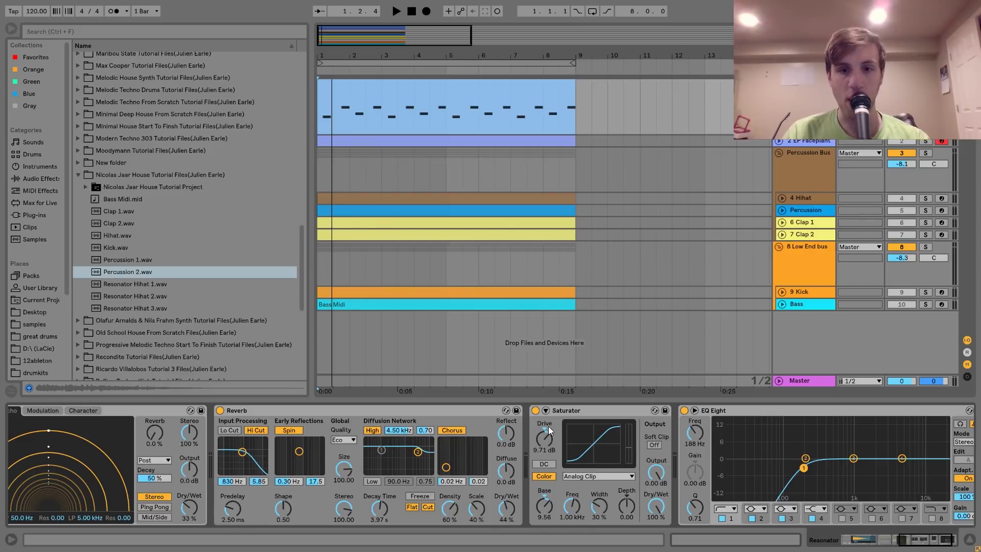
pyautogui.click(535, 410)
pyautogui.press('space')
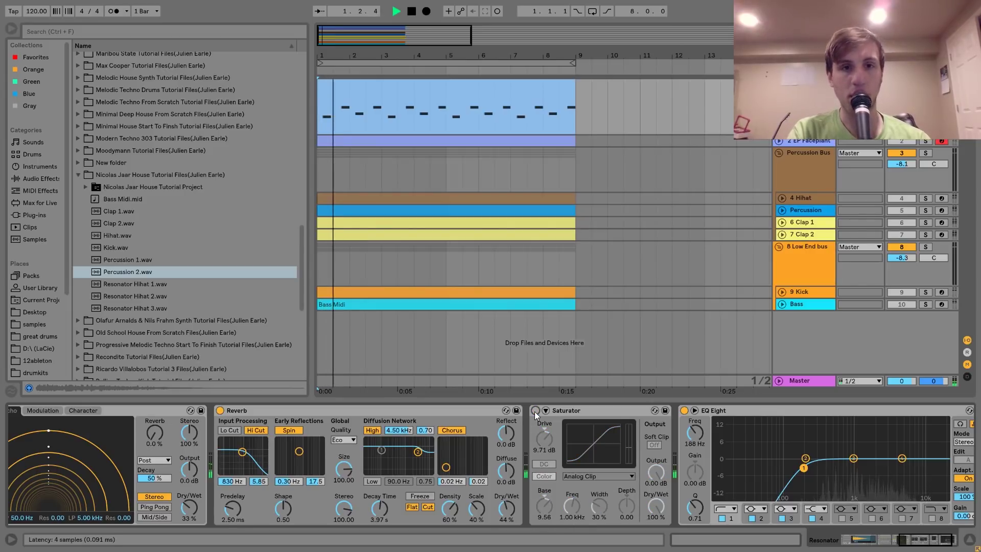
pyautogui.click(535, 411)
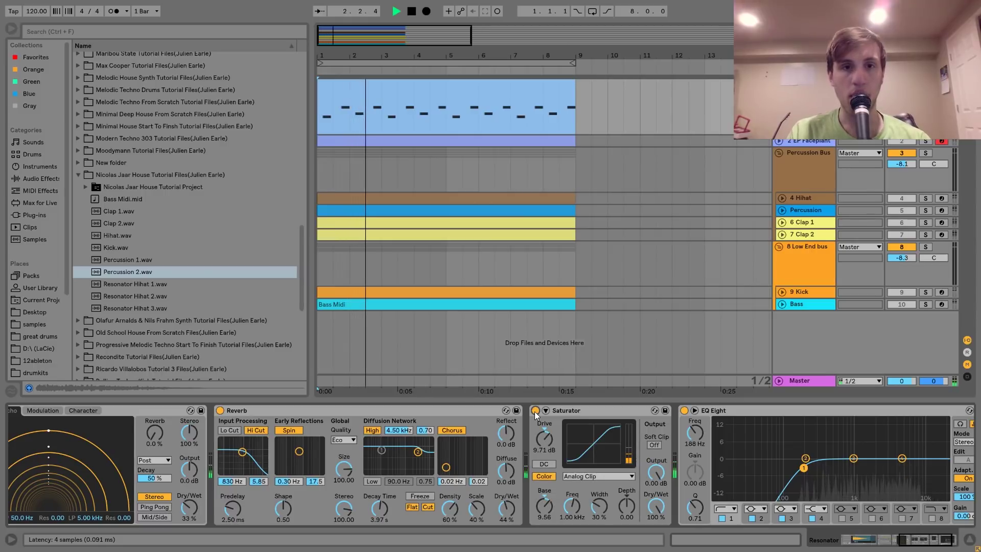
pyautogui.press('space')
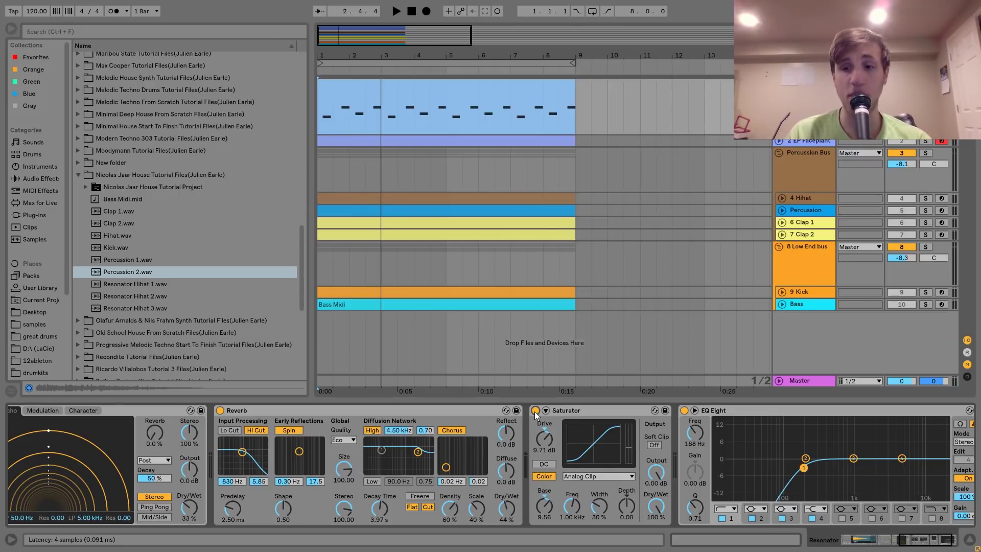
# Step: Select the EP Faceplant track, unfold it and solo it
pyautogui.hscroll(3, 535, 413)
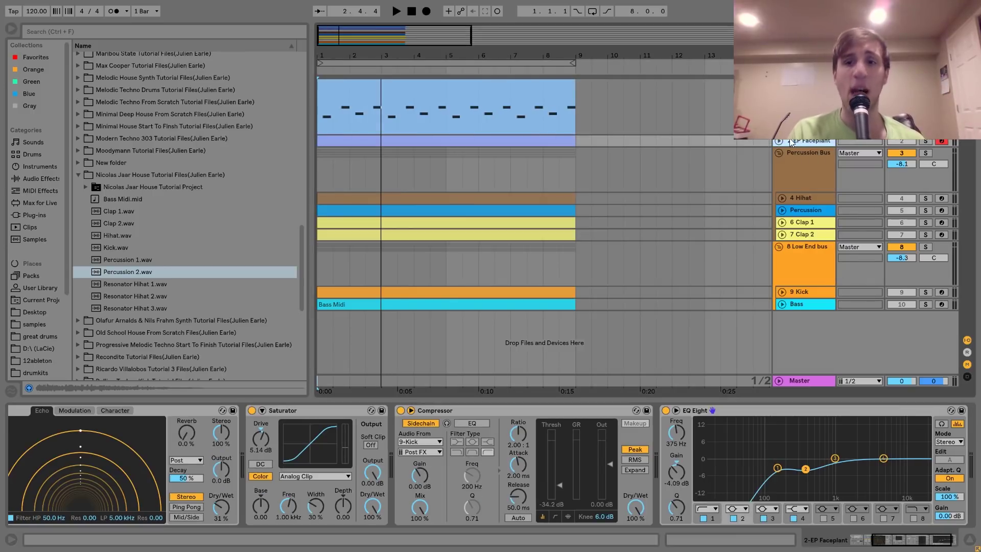
pyautogui.click(796, 140)
pyautogui.click(780, 139)
pyautogui.click(926, 141)
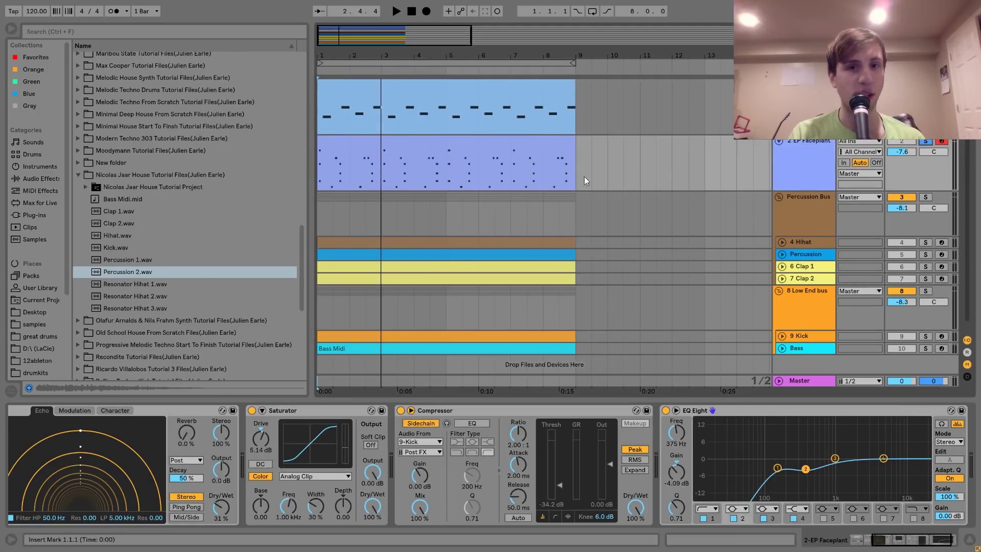
# Step: Select the eight-bar EP Faceplant clip, play it soloed, and show the start of its device chain
pyautogui.click(461, 145)
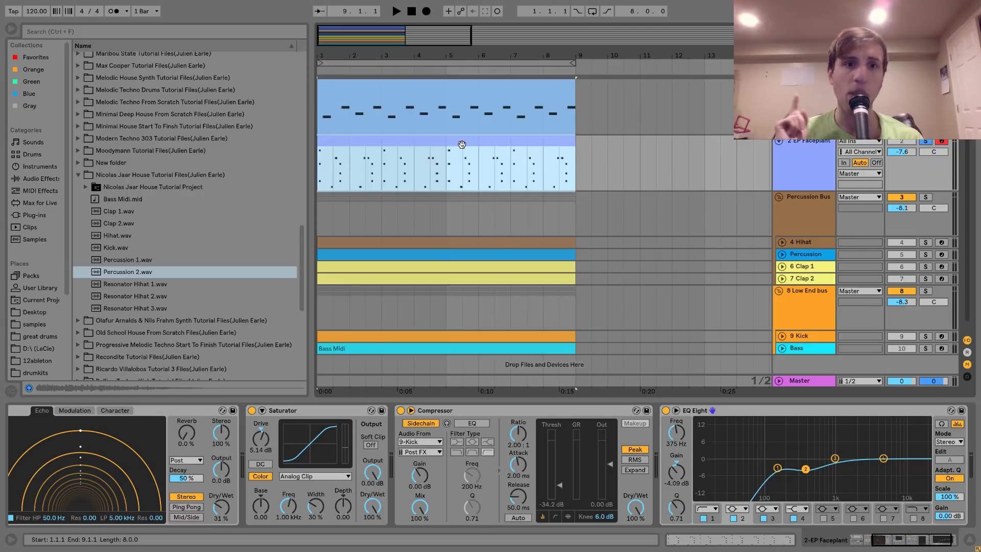
pyautogui.press('space')
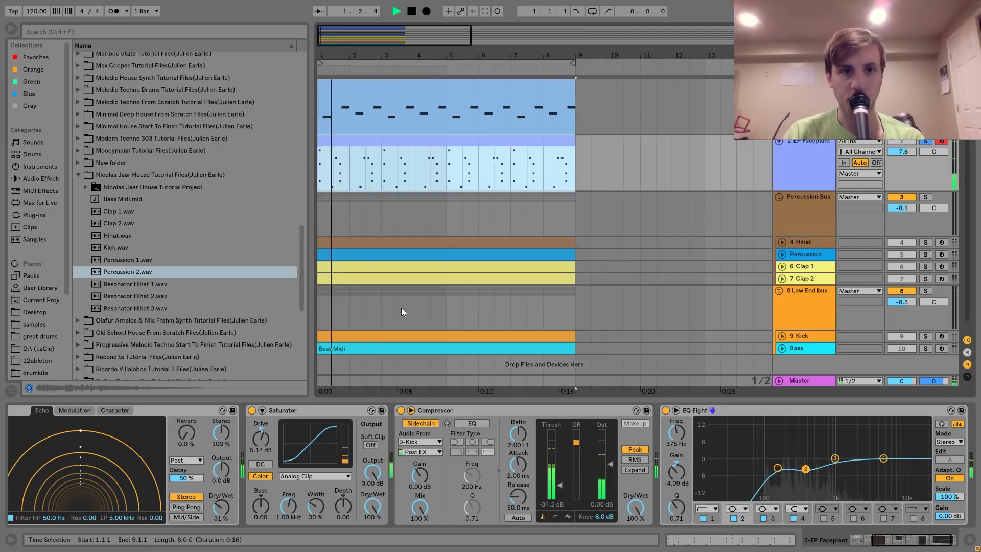
pyautogui.scroll(5, 396, 443)
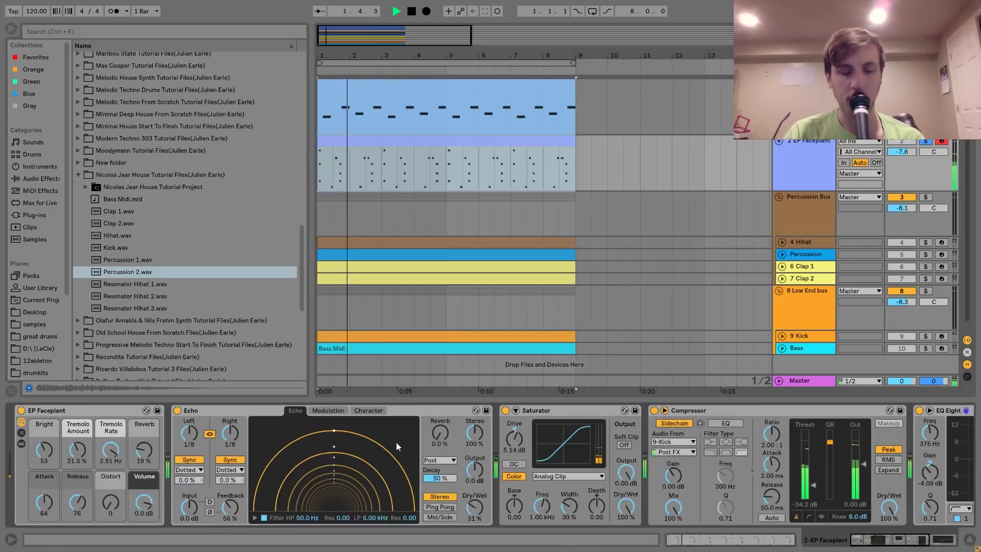
# Step: Open the EP Faceplant clip's notes, stop playback, enlarge the first bars and pick out the F#1 and A2 notes in bar 1
pyautogui.doubleClick(402, 139)
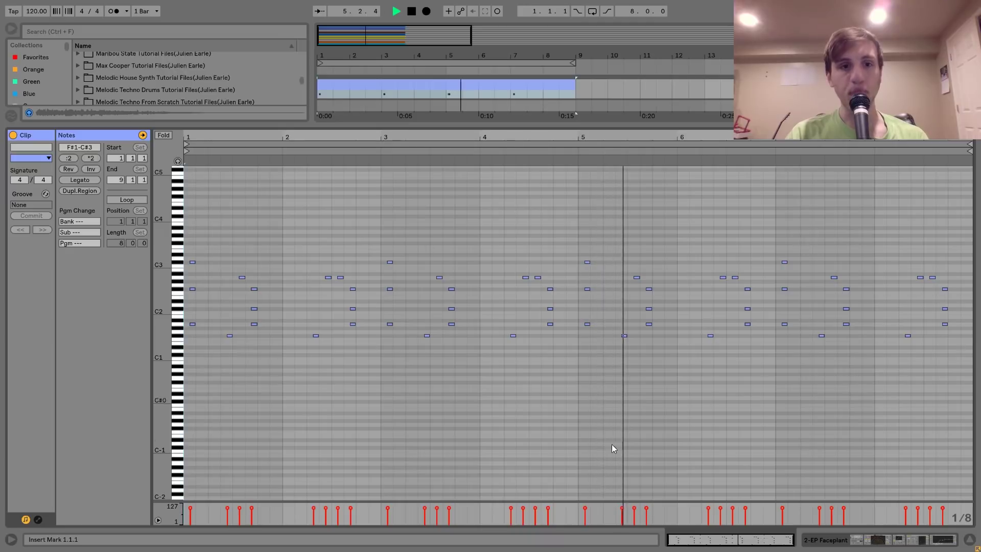
pyautogui.press('space')
pyautogui.moveTo(200, 137); pyautogui.dragTo(188, 315)
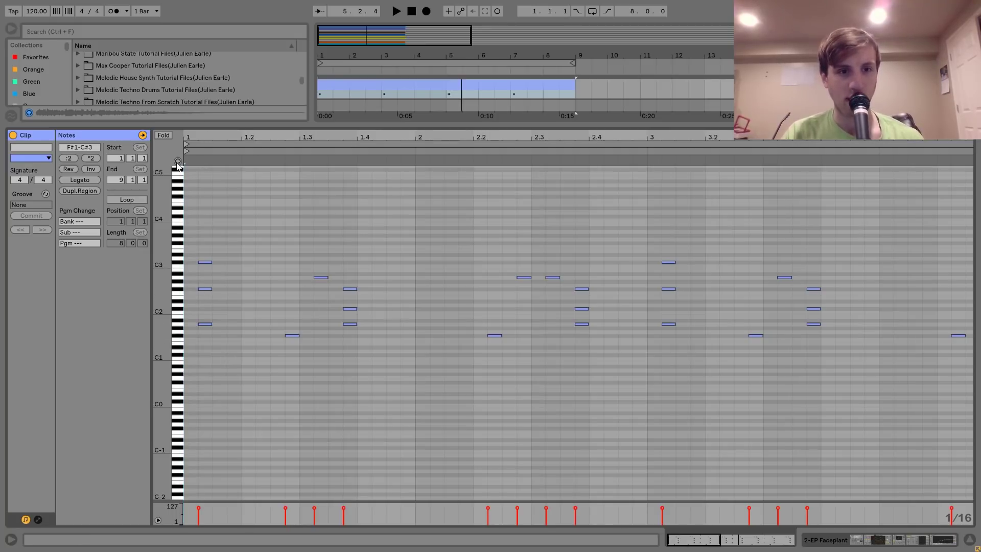
pyautogui.moveTo(289, 348); pyautogui.dragTo(327, 251)
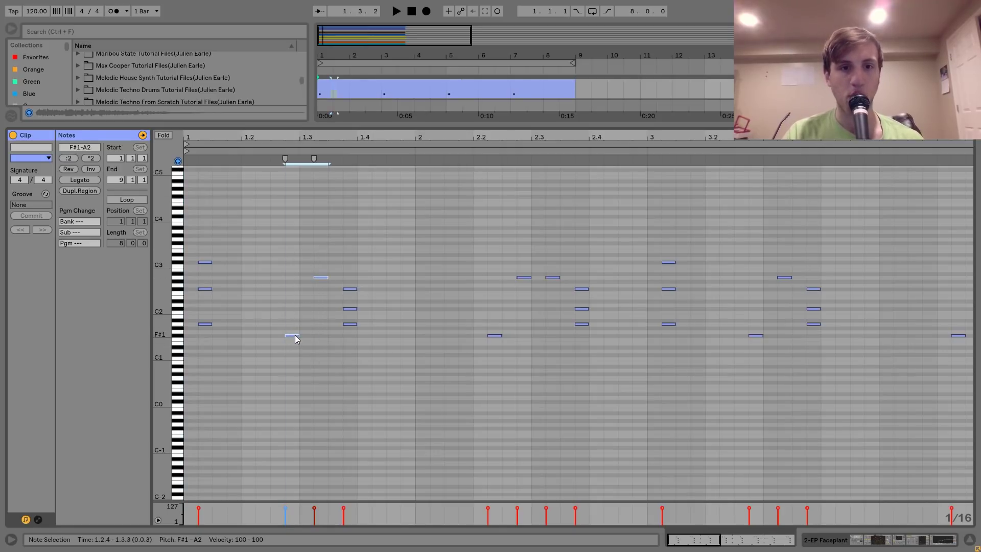
pyautogui.click(320, 277)
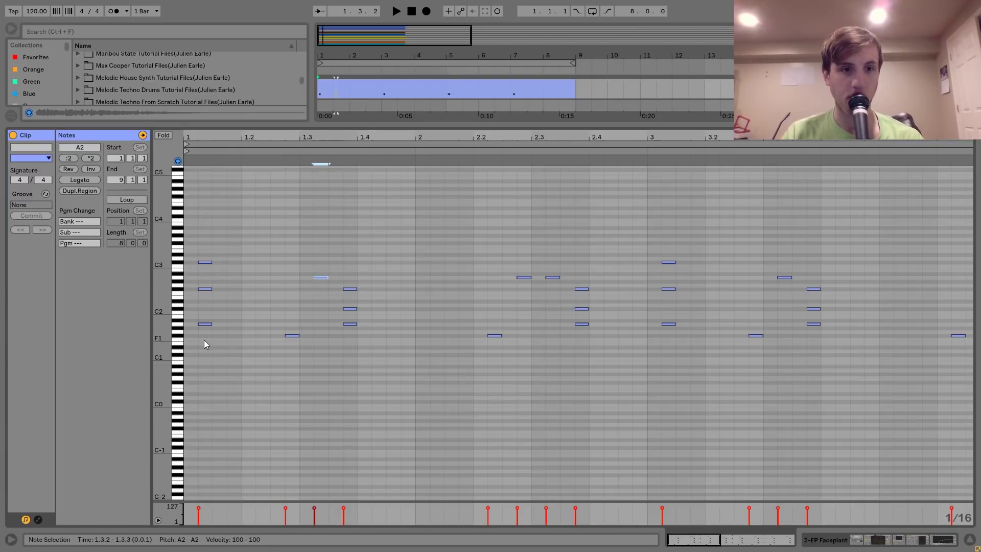
# Step: Audition the A1, F#2 and C#3 notes of the clip's first chord one by one
pyautogui.moveTo(204, 335)
pyautogui.mouseDown()
pyautogui.moveTo(206, 301)
pyautogui.moveTo(204, 323)
pyautogui.mouseUp()
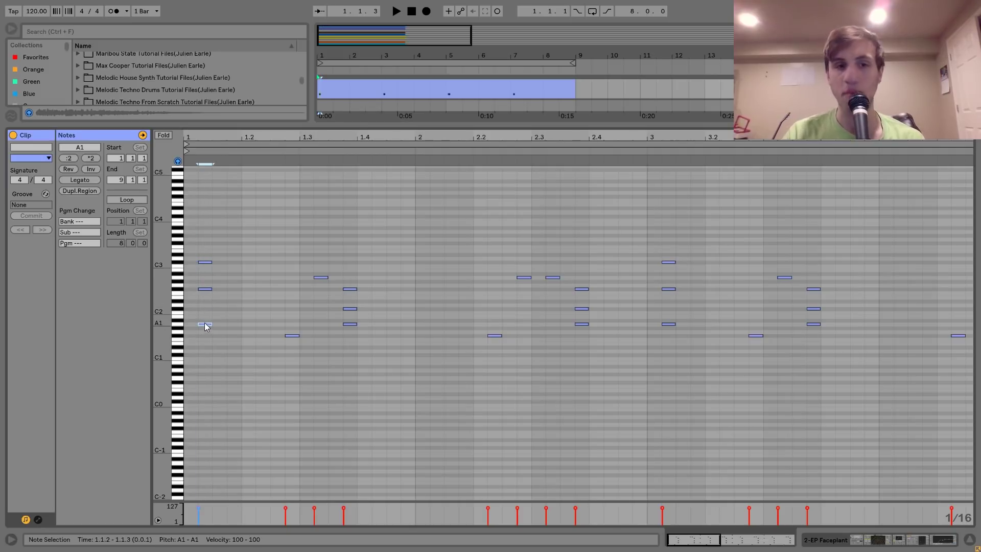
pyautogui.click(205, 289)
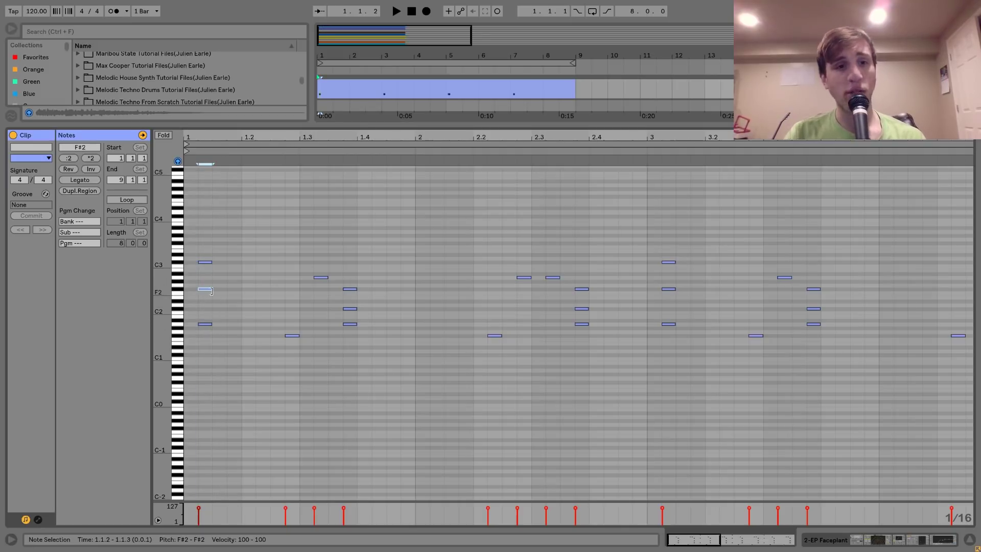
pyautogui.click(205, 262)
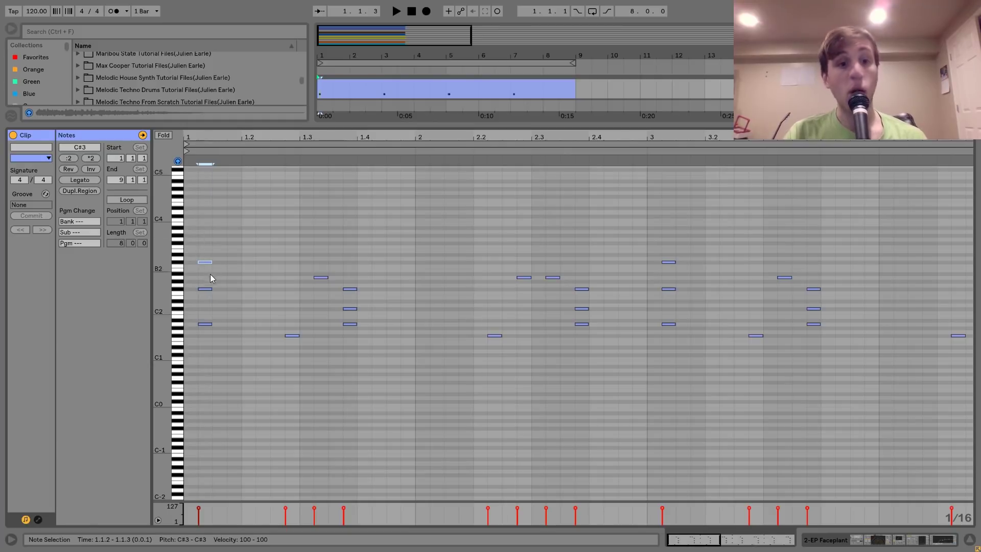
pyautogui.moveTo(204, 281); pyautogui.dragTo(215, 339)
pyautogui.click(203, 261)
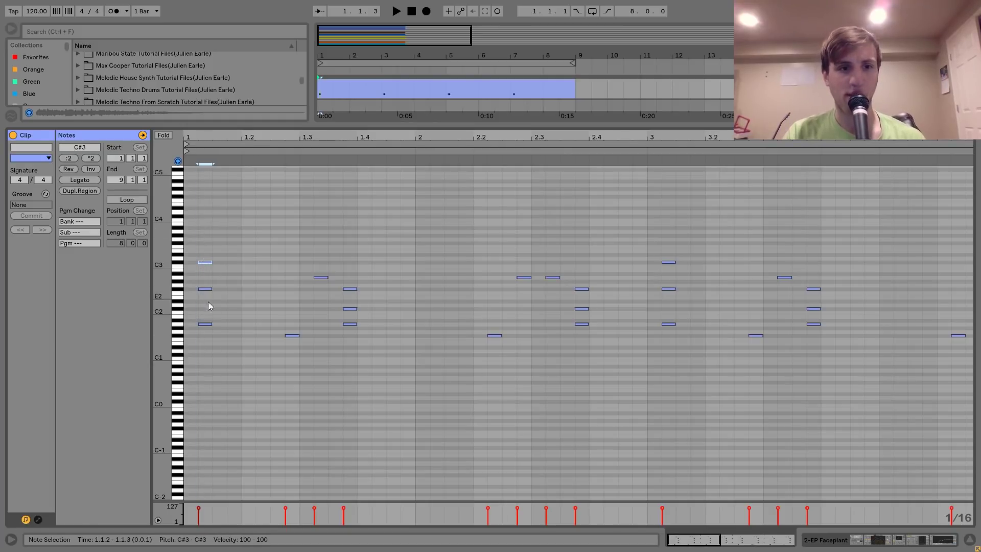
# Step: Try the first chord's lowest note an octave higher at A2, and return it to A1
pyautogui.click(205, 324)
pyautogui.hotkey('shift', 'Up')
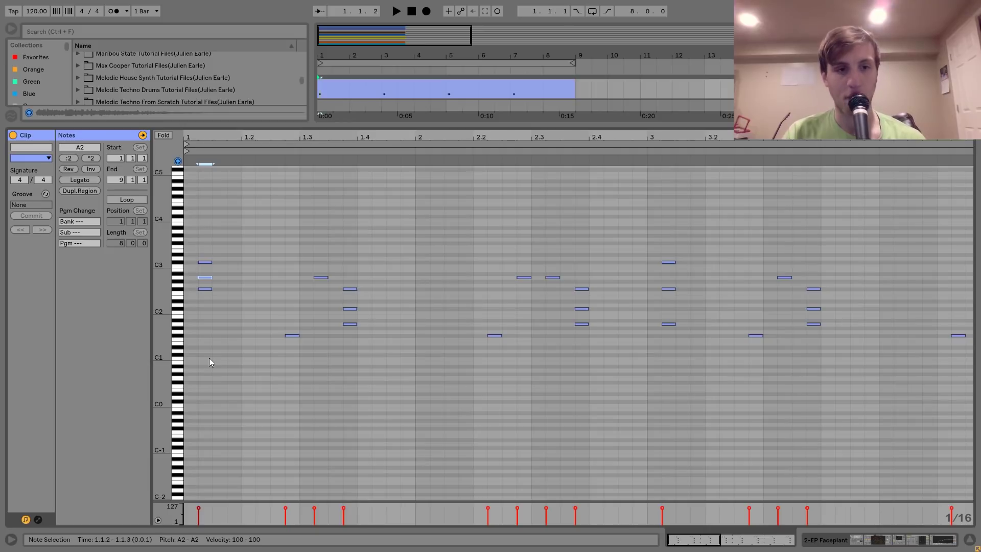
pyautogui.hotkey('shift', 'Down')
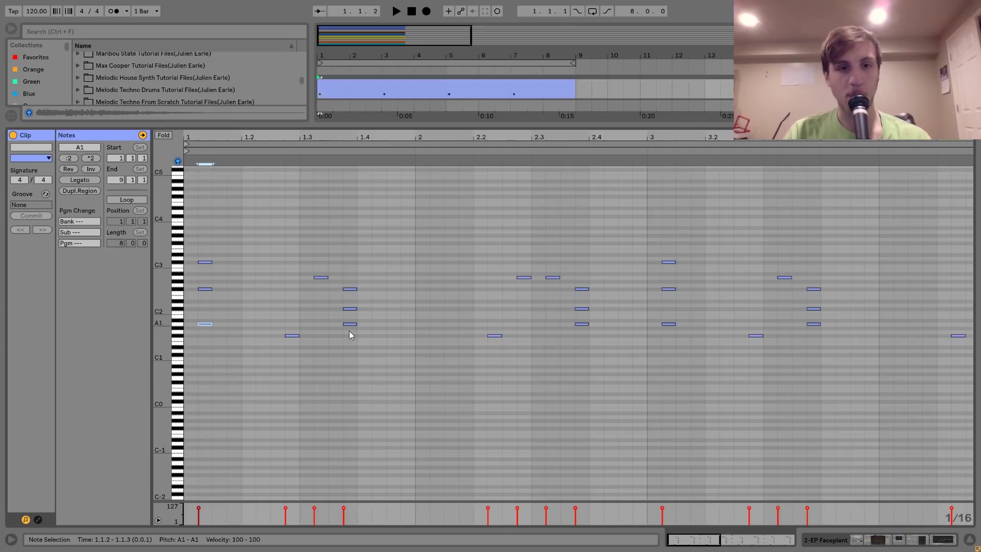
# Step: Select the three-note A1 to F#2 chord in bar 1 and play the opening of the clip
pyautogui.moveTo(351, 347); pyautogui.dragTo(352, 274)
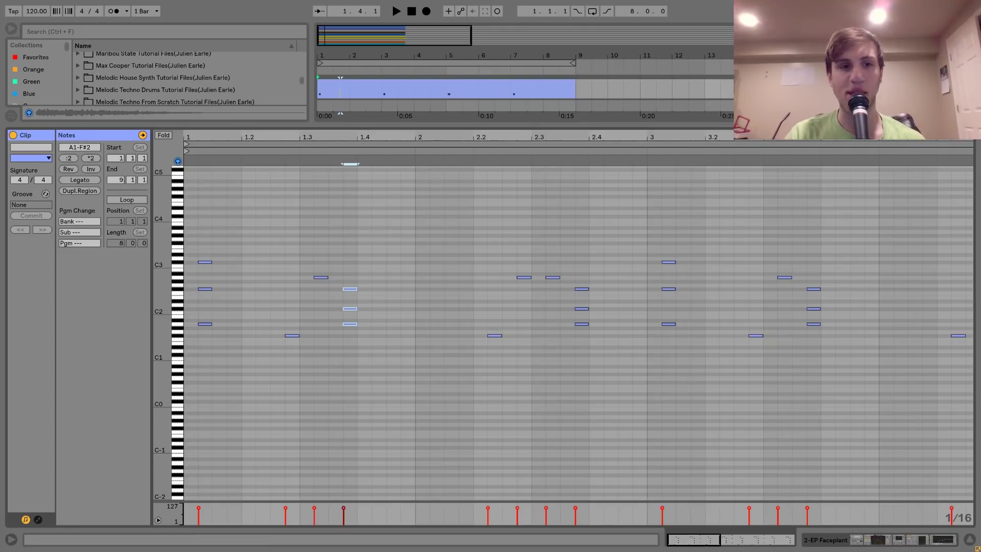
pyautogui.press('space')
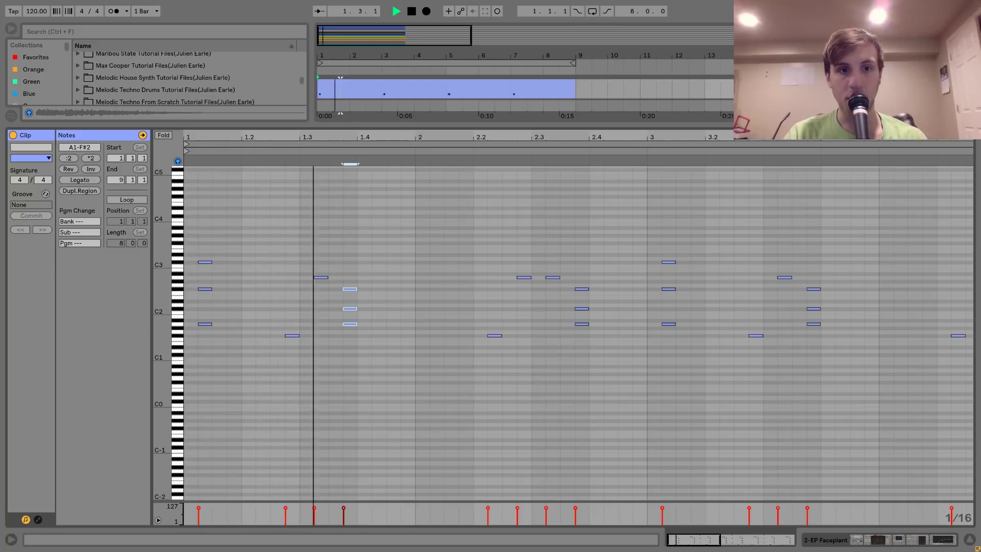
pyautogui.press('space')
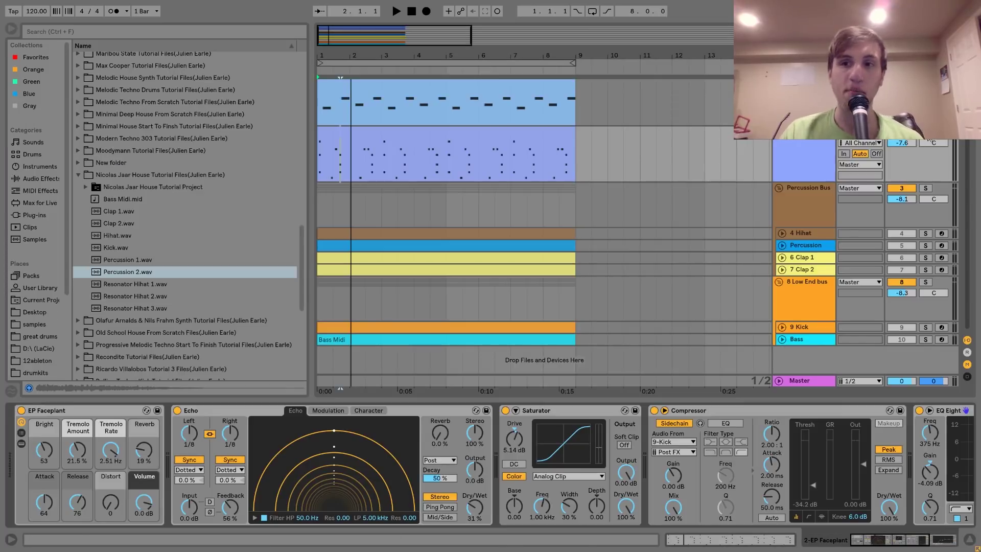
# Step: Listen to the EP Faceplant part within the full mix, comparing it with the Low End bus soloed and unsoloed
pyautogui.click(806, 163)
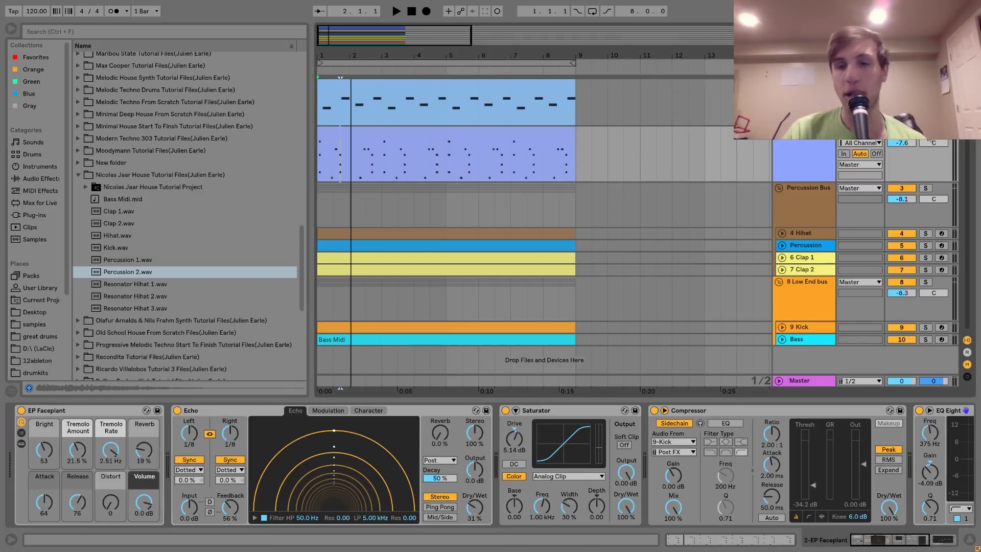
pyautogui.press('space')
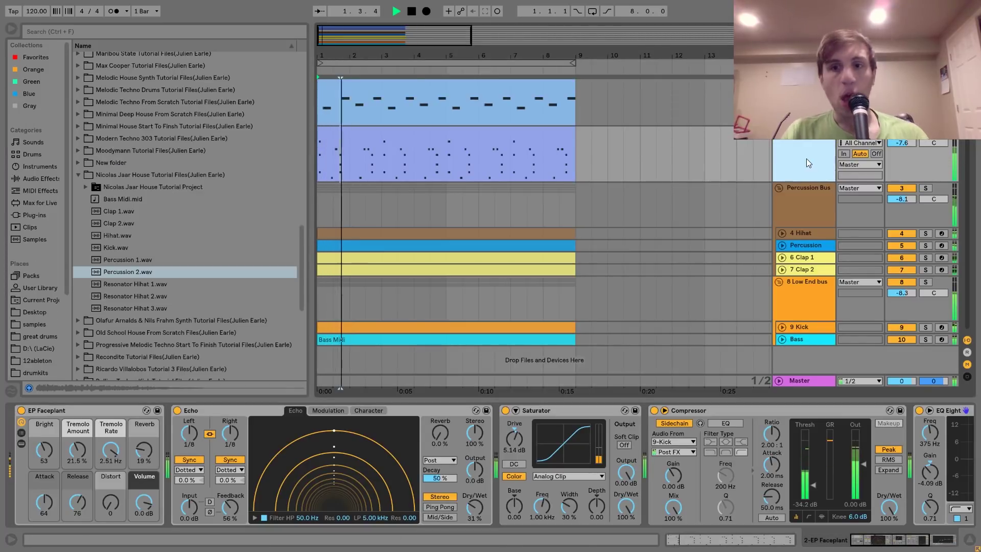
pyautogui.press('space')
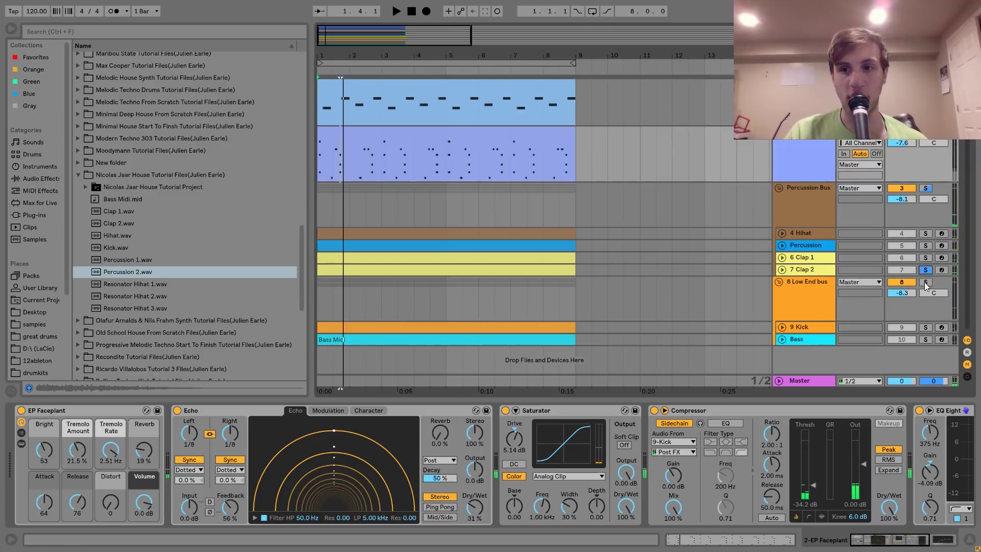
pyautogui.click(925, 282)
pyautogui.press('space')
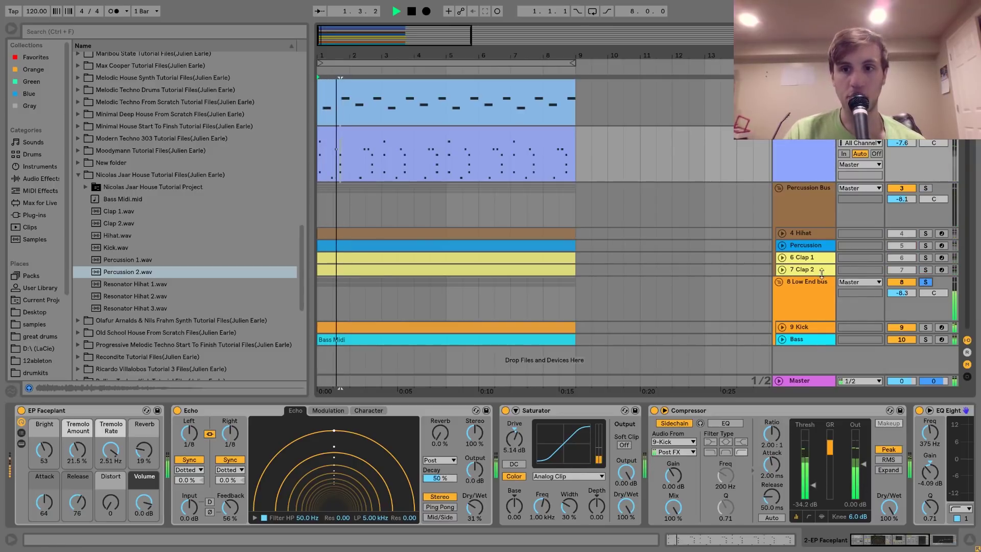
pyautogui.click(923, 283)
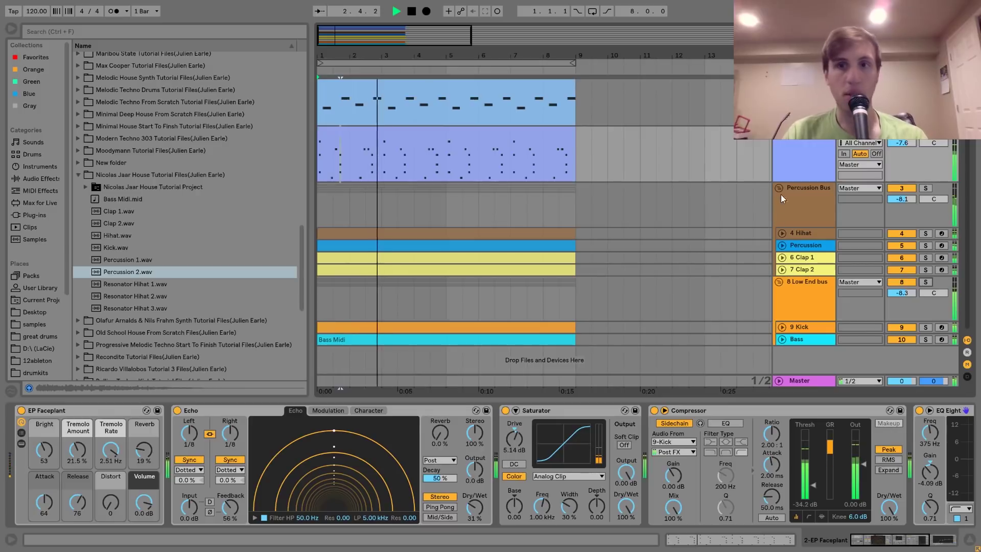
pyautogui.click(790, 168)
pyautogui.press('space')
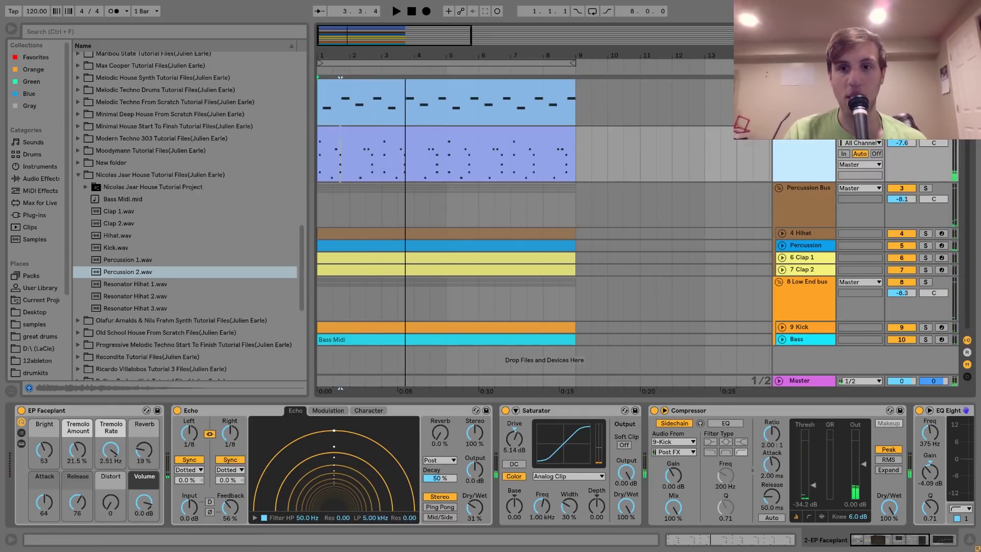
# Step: Select the EP Faceplant instrument and locate its EP Faceplant.adg preset among the Piano & Keys sounds
pyautogui.click(804, 113)
pyautogui.click(810, 157)
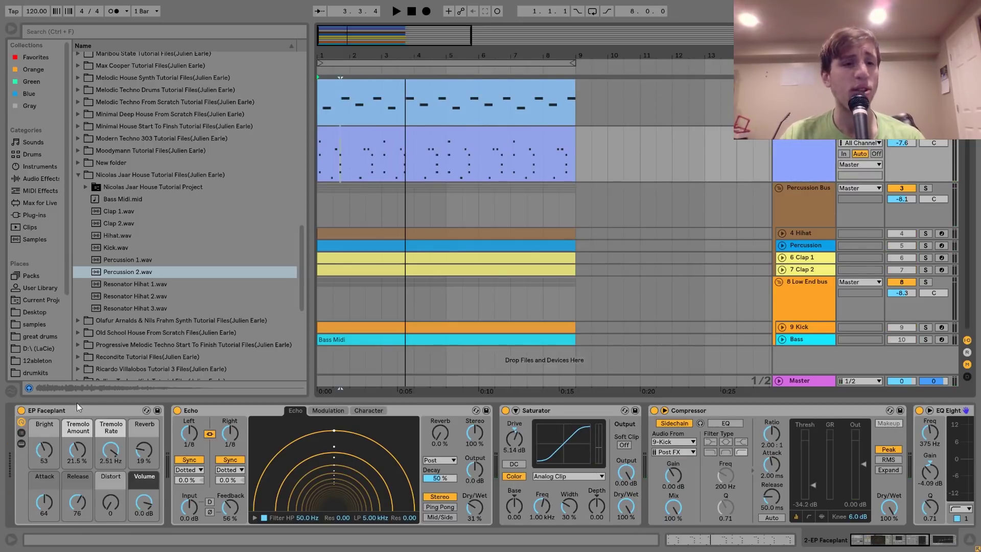
pyautogui.click(48, 410)
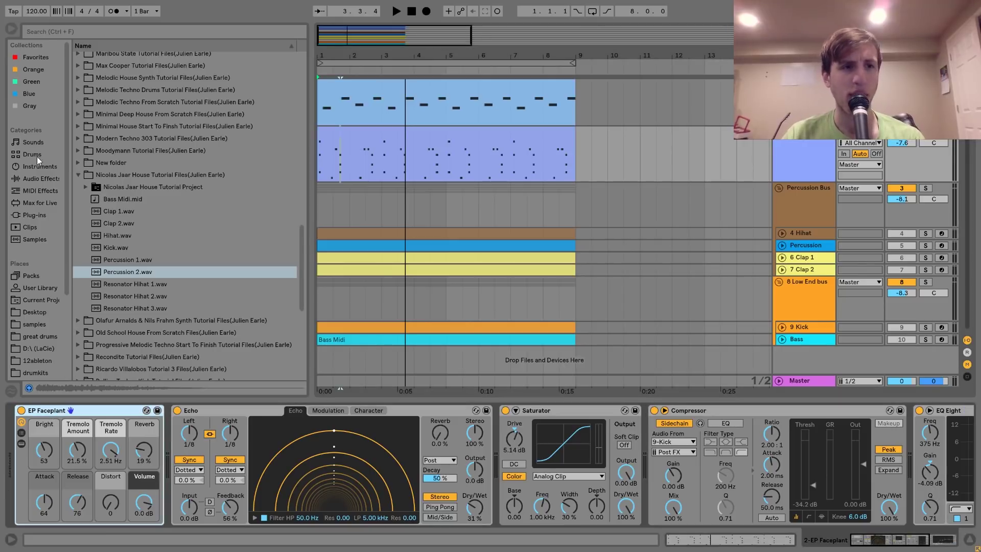
pyautogui.click(15, 141)
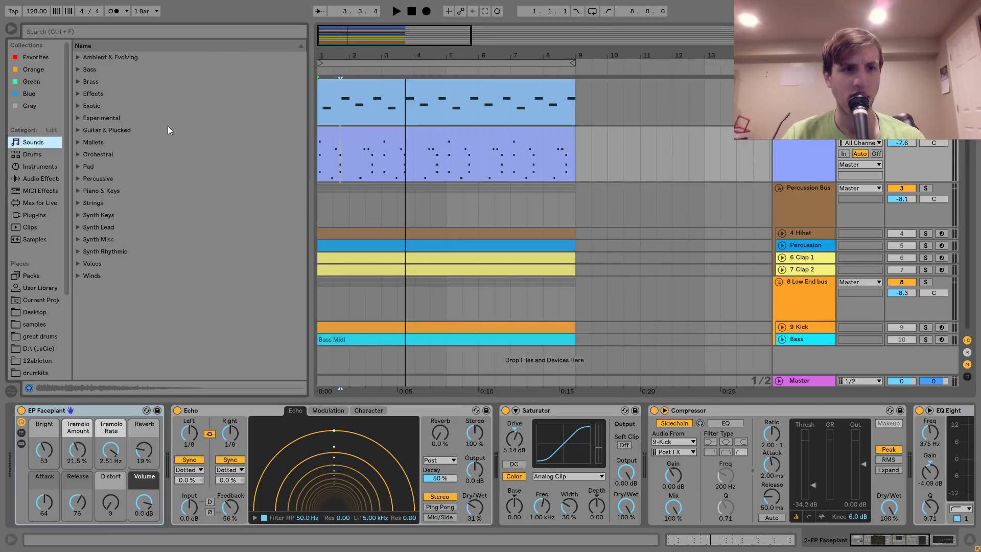
pyautogui.click(79, 191)
pyautogui.scroll(-10, 79, 194)
pyautogui.scroll(5, 79, 194)
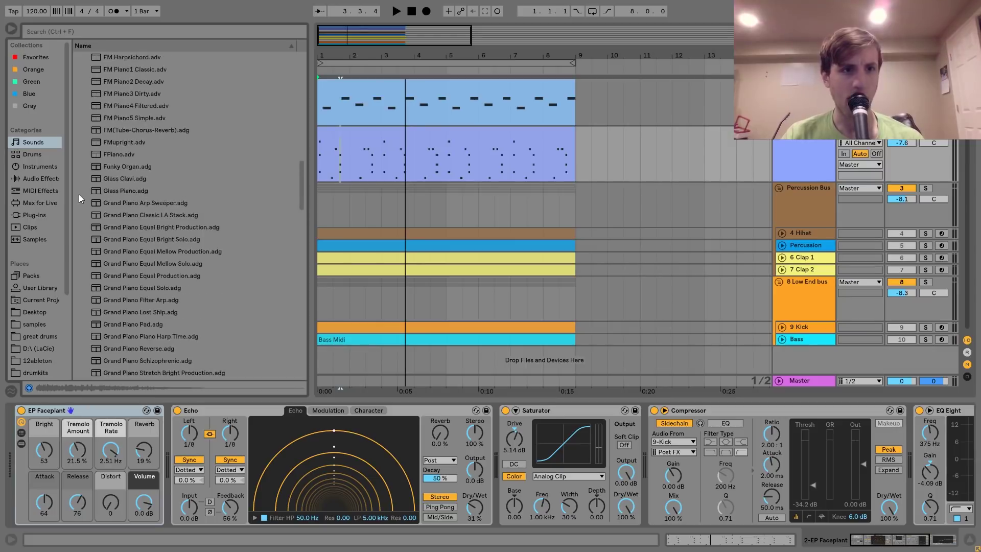
pyautogui.click(113, 142)
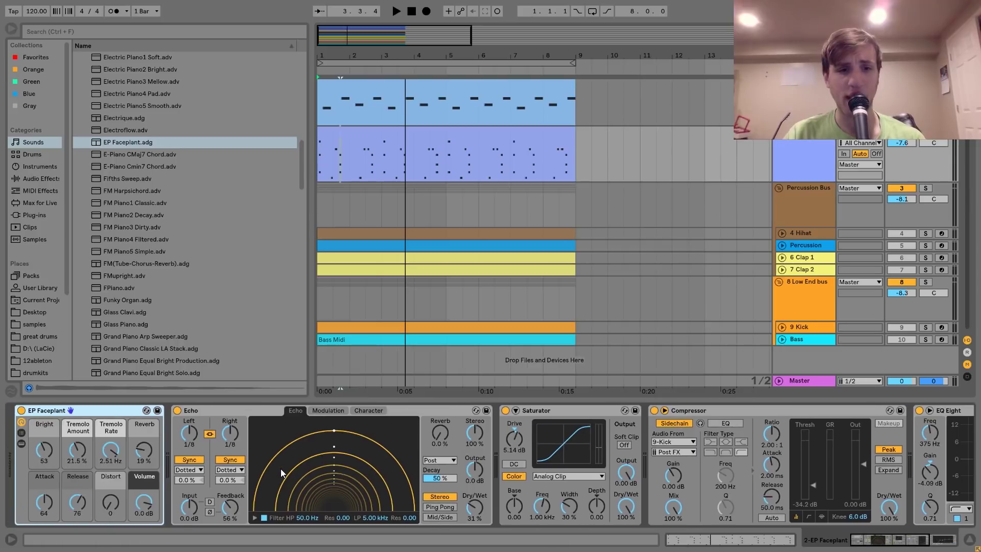
# Step: Compare the EP Faceplant sound with its Echo bypassed and re-enabled during playback
pyautogui.click(177, 411)
pyautogui.click(177, 411)
pyautogui.press('space')
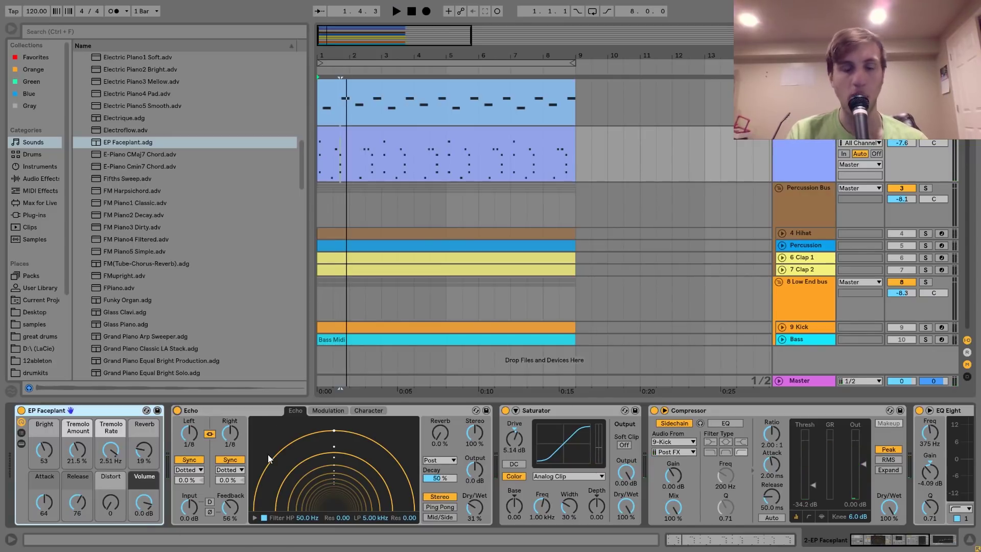
# Step: Compare the EP Faceplant sound with its Saturator bypassed and re-enabled during playback
pyautogui.hscroll(4, 268, 455)
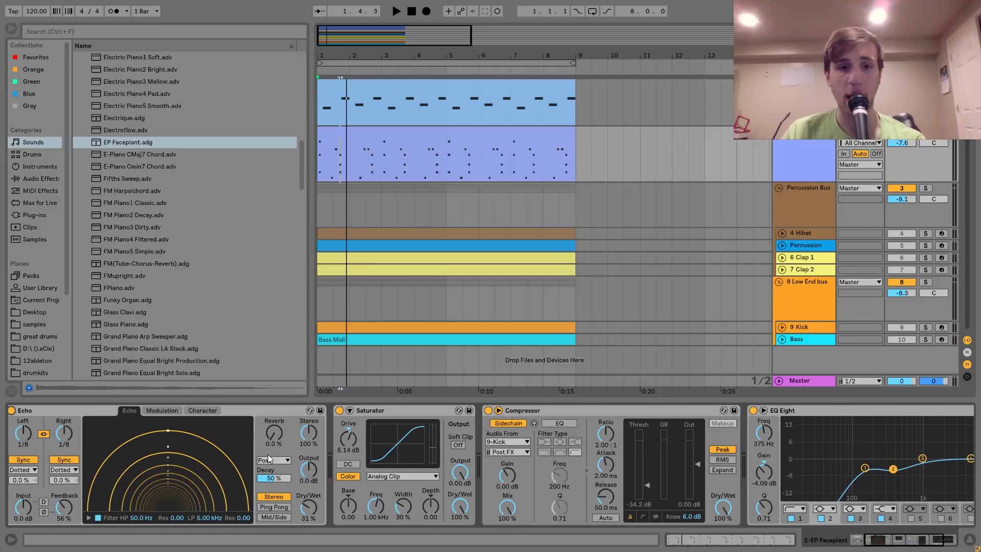
pyautogui.click(339, 410)
pyautogui.press('space')
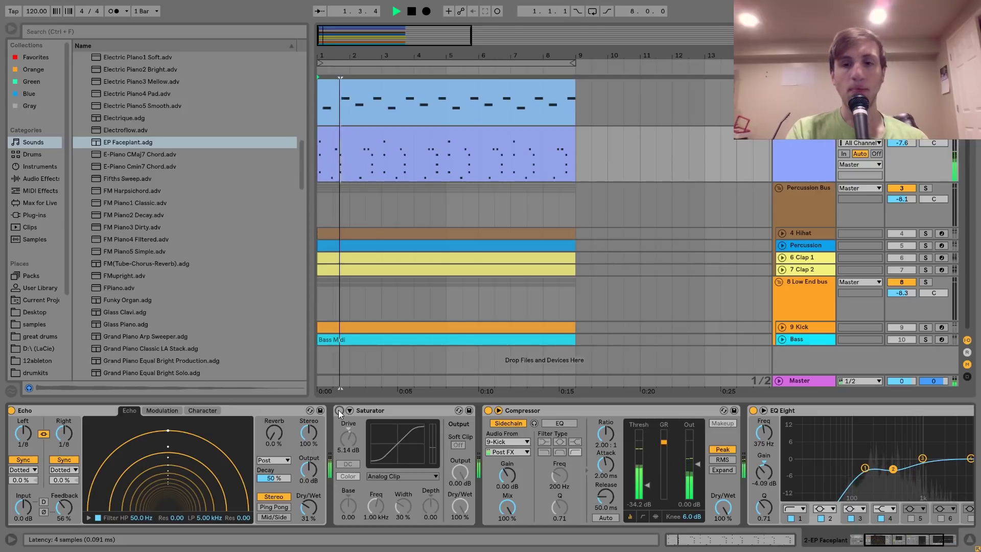
pyautogui.click(339, 410)
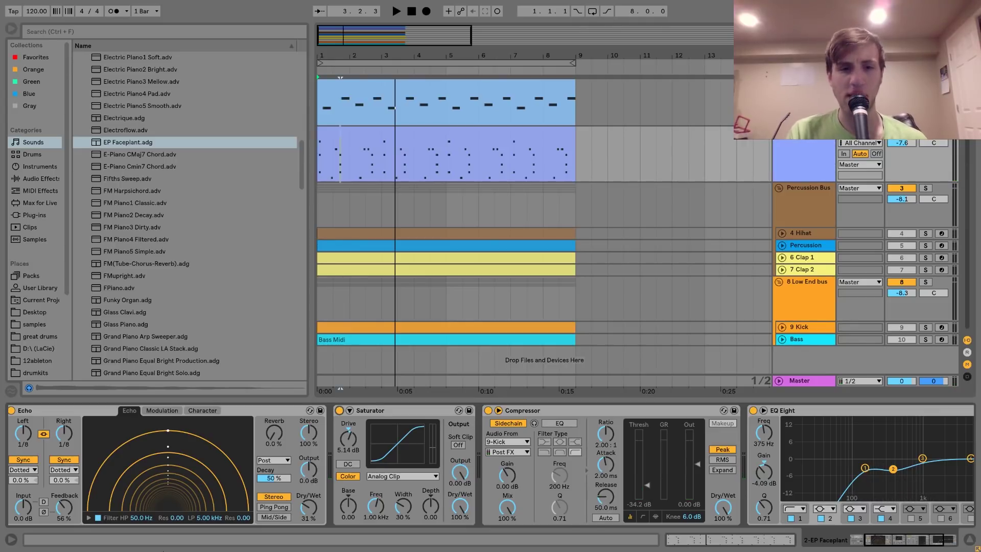
pyautogui.press('space')
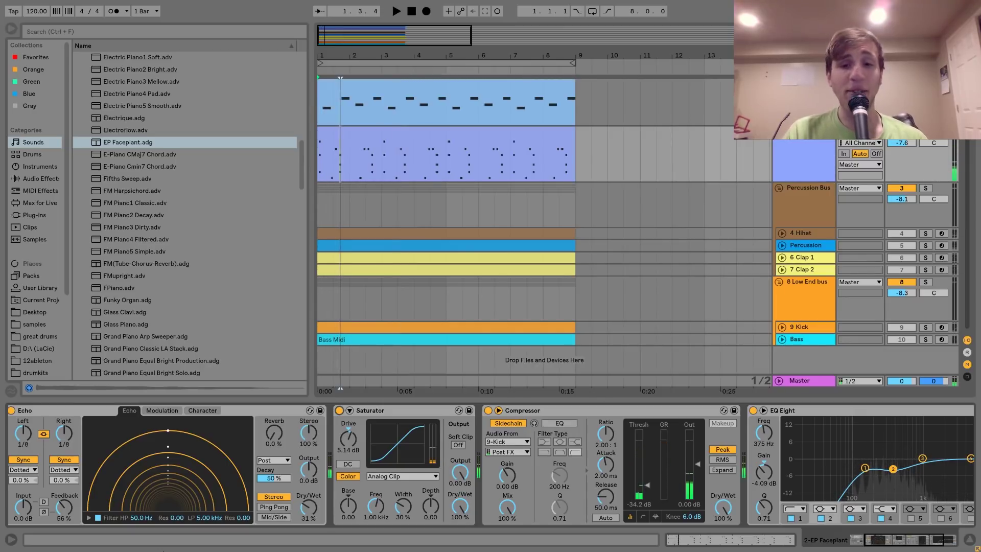
# Step: Set the second EQ Eight band on EP Faceplant to 344 Hz and -2.36 dB while listening
pyautogui.hscroll(3, 595, 458)
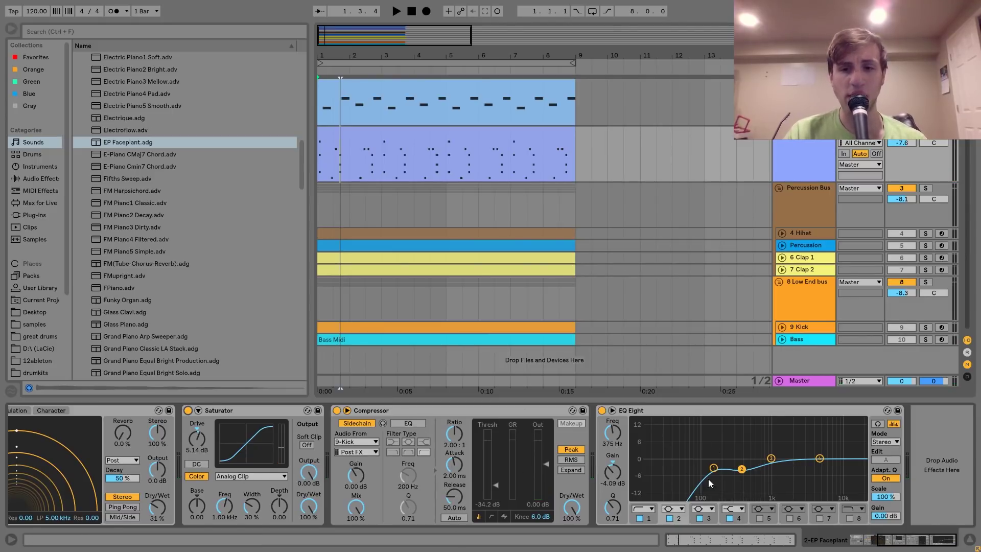
pyautogui.press('space')
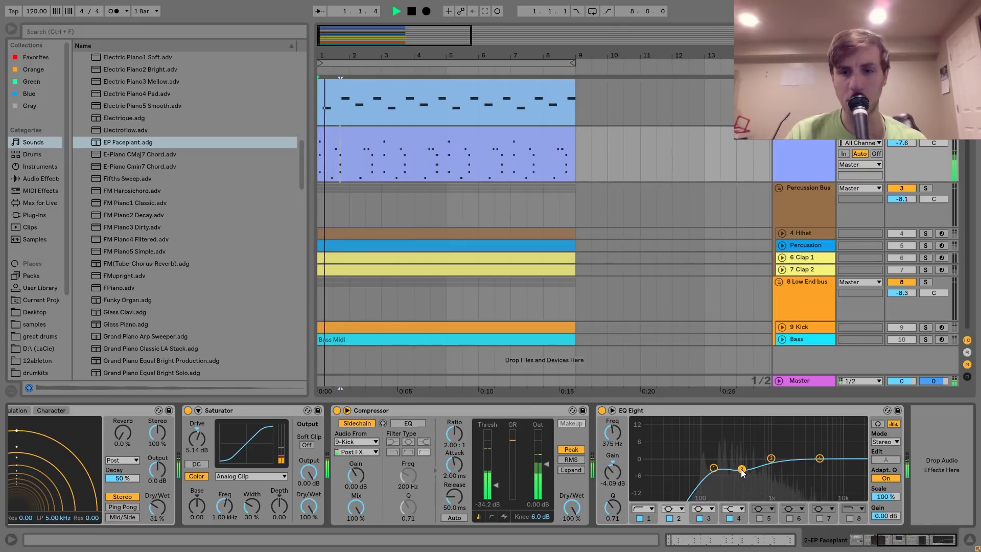
pyautogui.moveTo(742, 469)
pyautogui.mouseDown()
pyautogui.moveTo(734, 423)
pyautogui.moveTo(738, 465)
pyautogui.mouseUp()
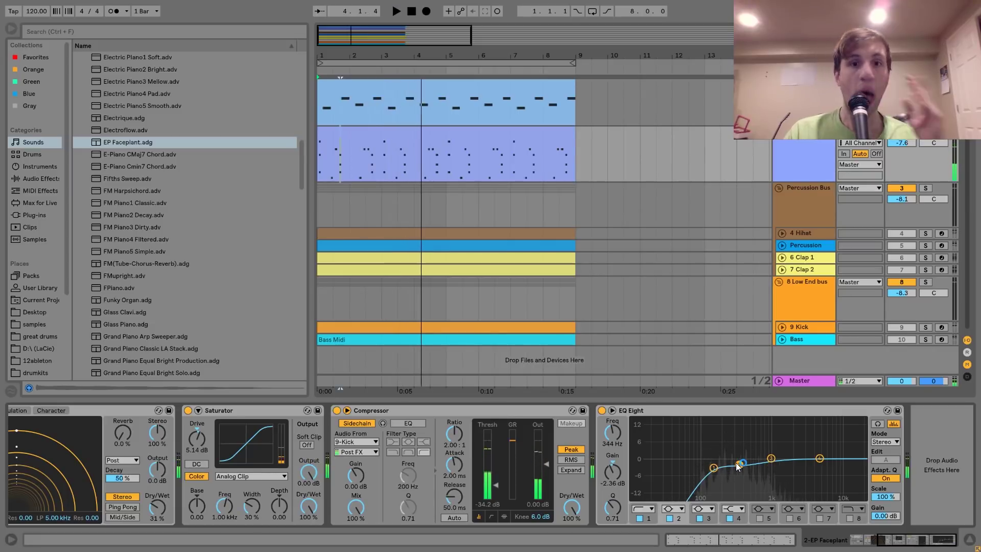
pyautogui.press('space')
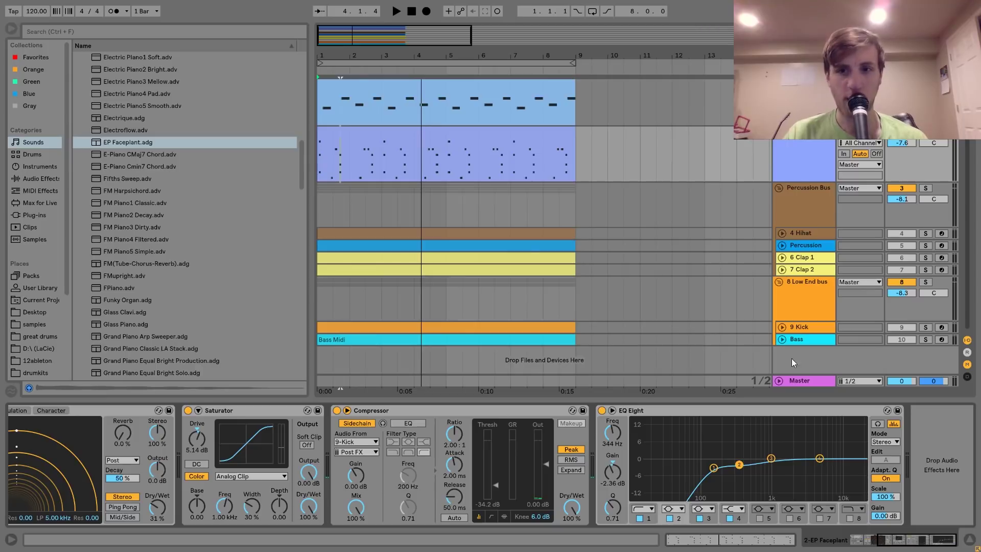
# Step: Select the Hihat track, unfold it, solo it and play it
pyautogui.click(814, 234)
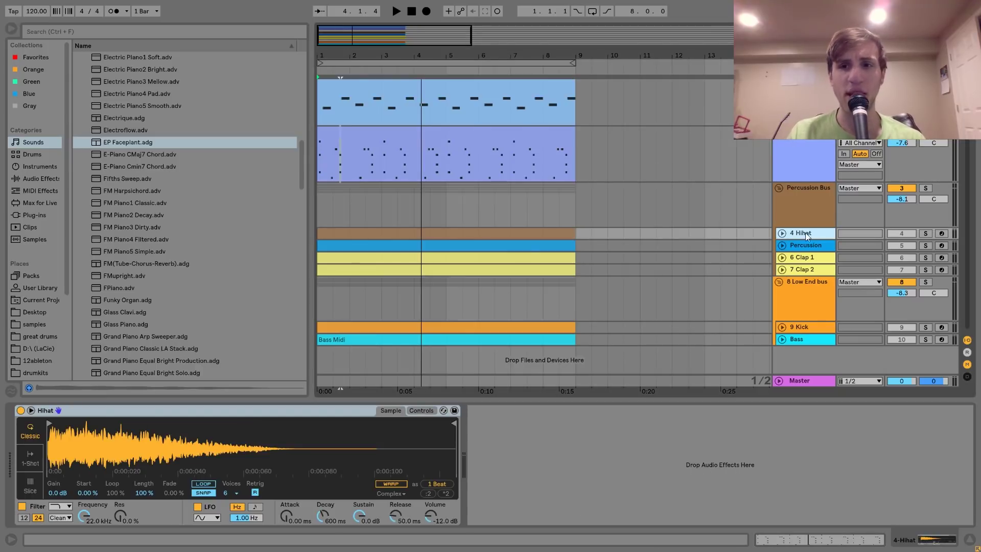
pyautogui.click(781, 233)
pyautogui.click(925, 233)
pyautogui.press('space')
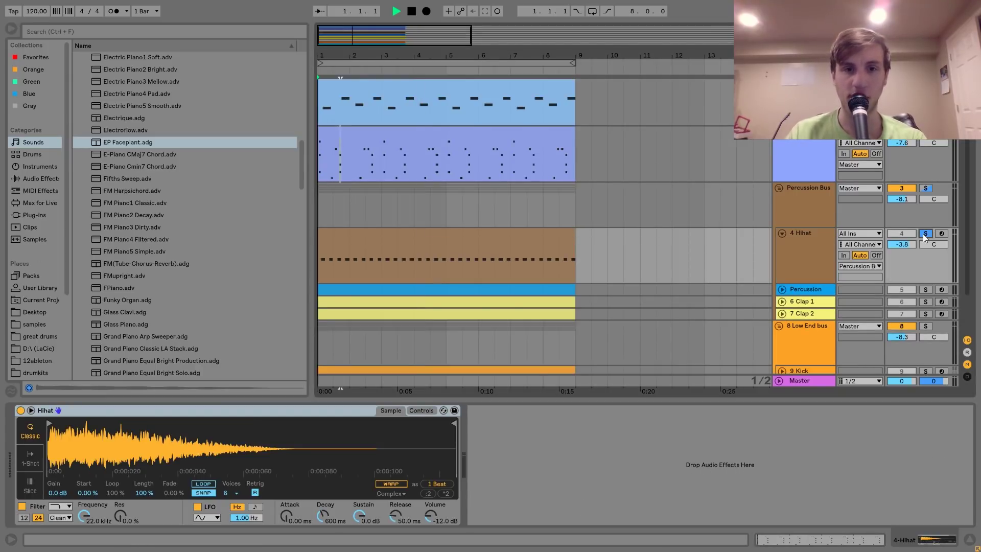
# Step: Loop playback over the eight-bar Hihat clip and stop the playback
pyautogui.click(532, 238)
pyautogui.hotkey('ctrl', 'l')
pyautogui.press('space')
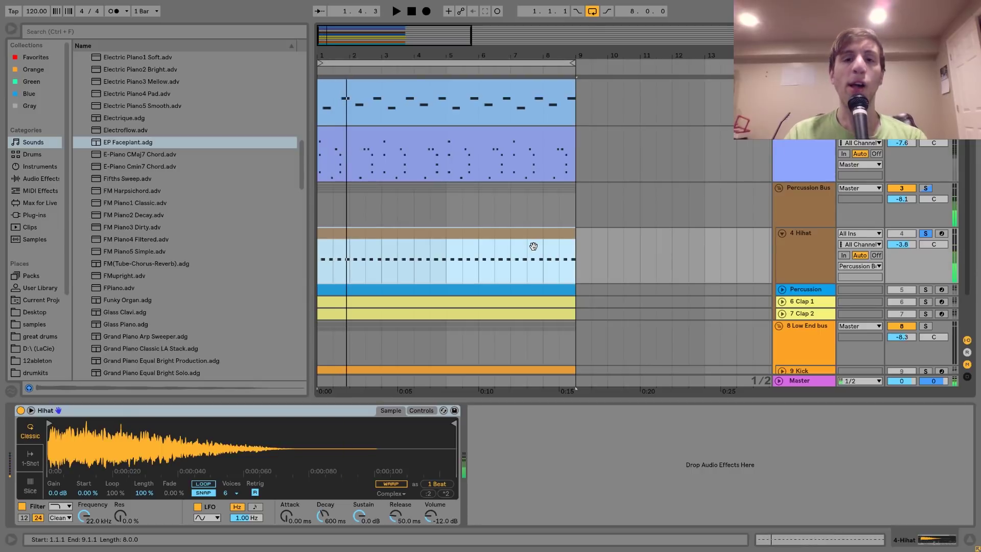
# Step: Switch the Hihat track's solo off and back on, and audition the track soloed
pyautogui.scroll(1, 533, 246)
pyautogui.click(925, 243)
pyautogui.press('space')
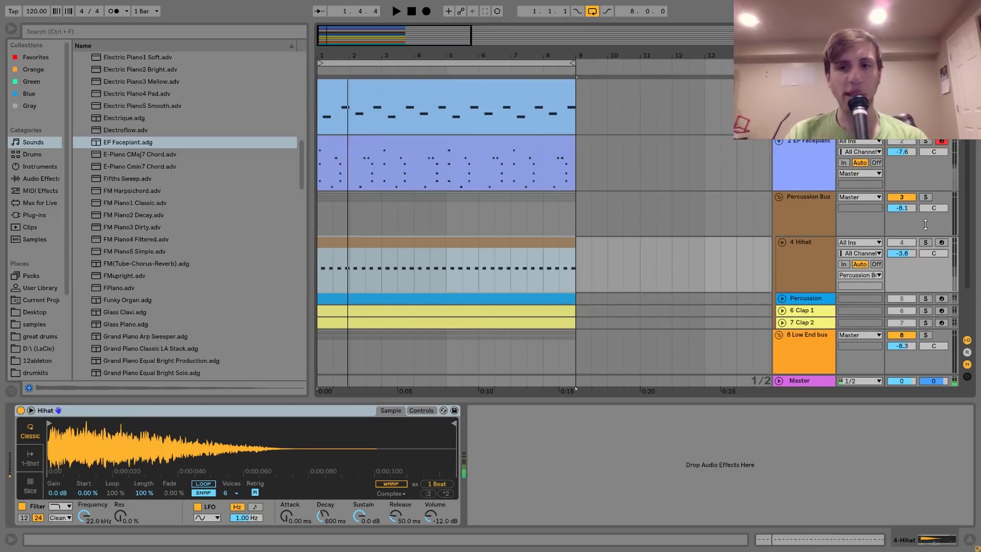
pyautogui.click(925, 242)
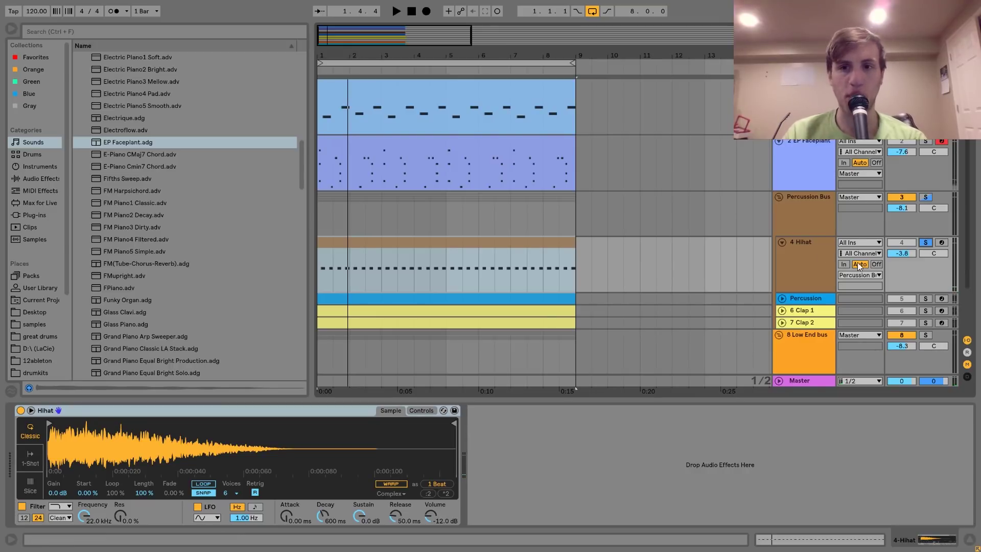
pyautogui.click(825, 258)
pyautogui.press('space')
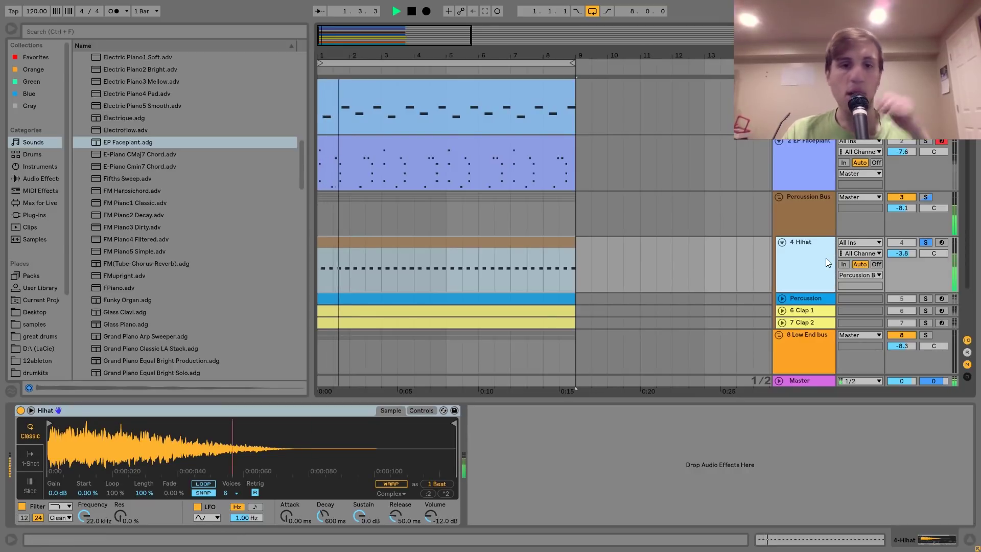
pyautogui.press('space')
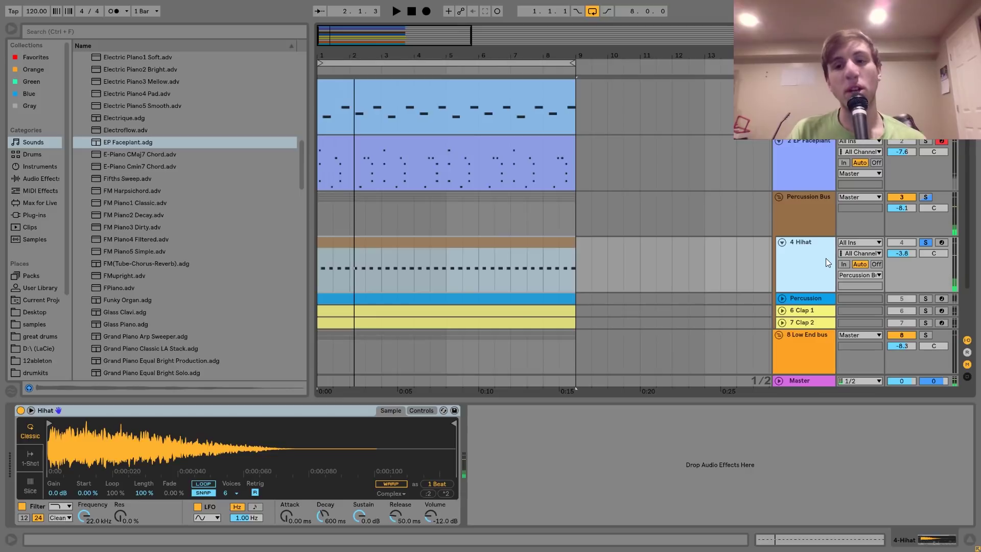
# Step: Compare the full mix with the soloed Hihat track during playback
pyautogui.click(926, 242)
pyautogui.press('space')
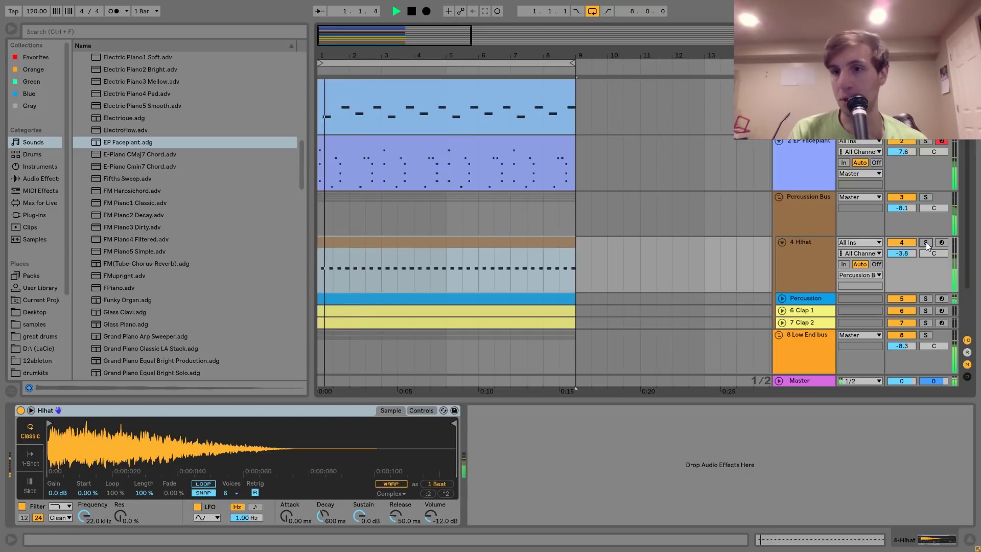
pyautogui.click(922, 243)
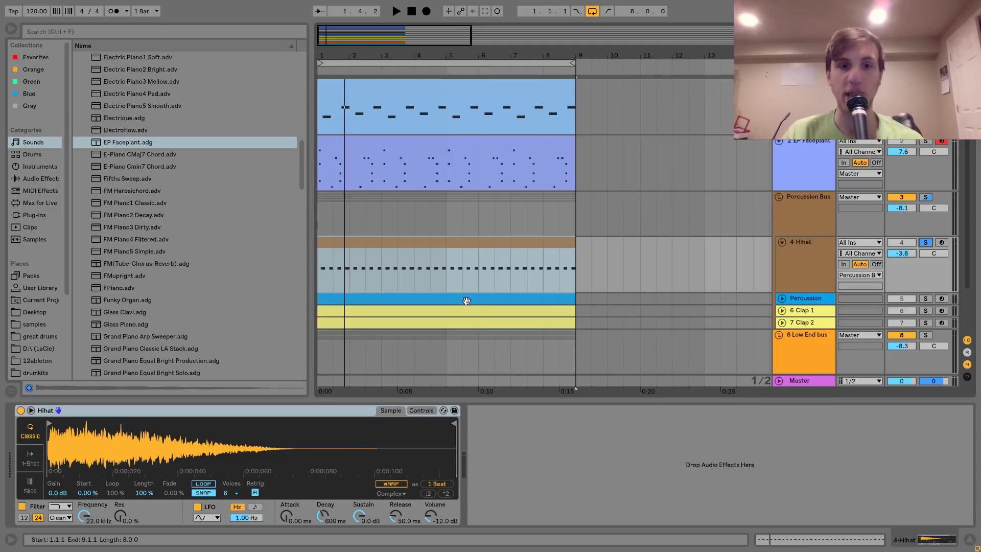
pyautogui.press('space')
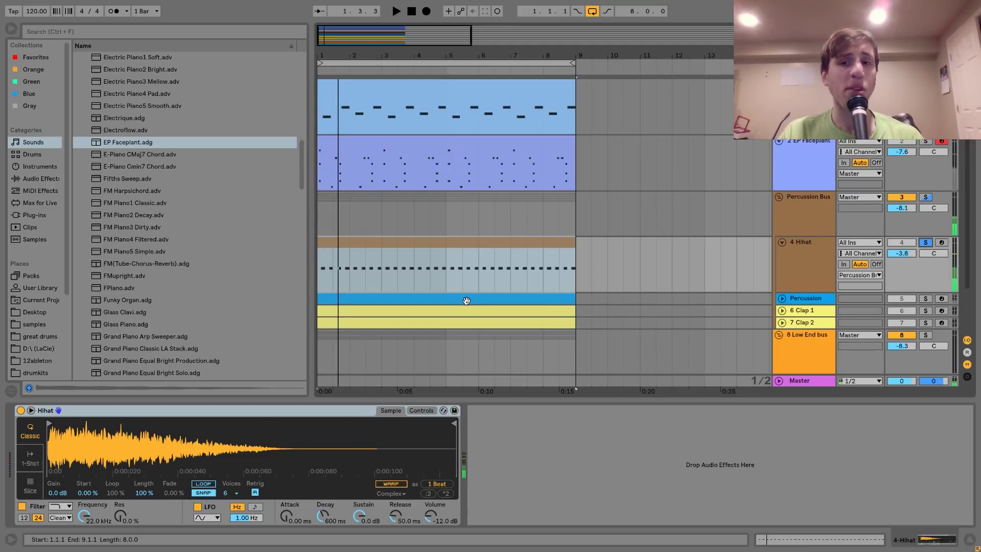
pyautogui.scroll(-2, 452, 314)
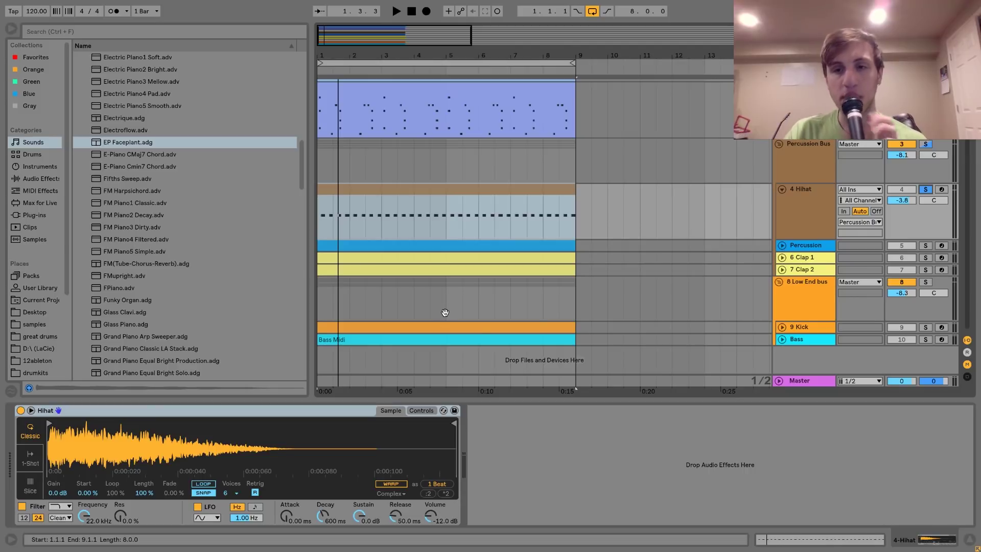
pyautogui.press('space')
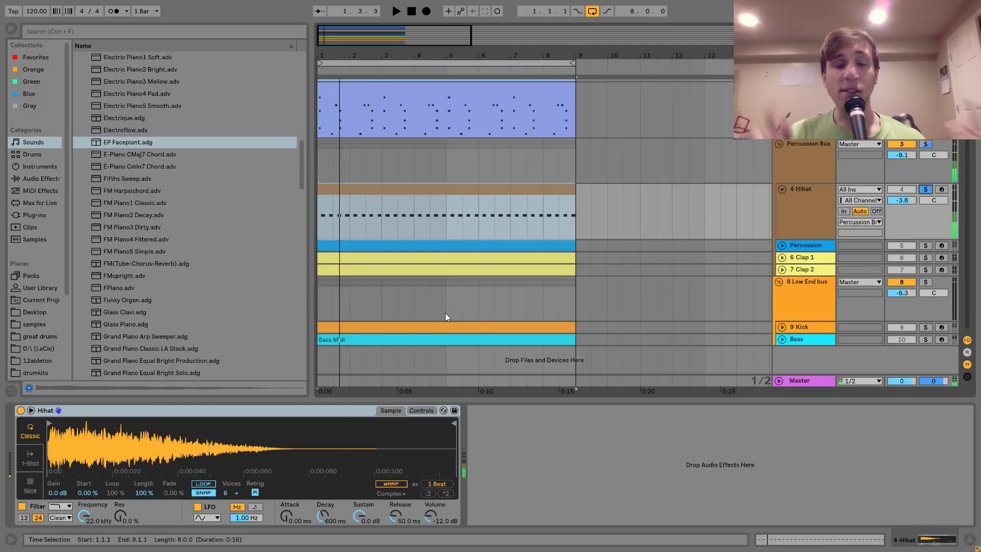
# Step: Select the Percussion track, unfold it, solo it and play it
pyautogui.click(807, 246)
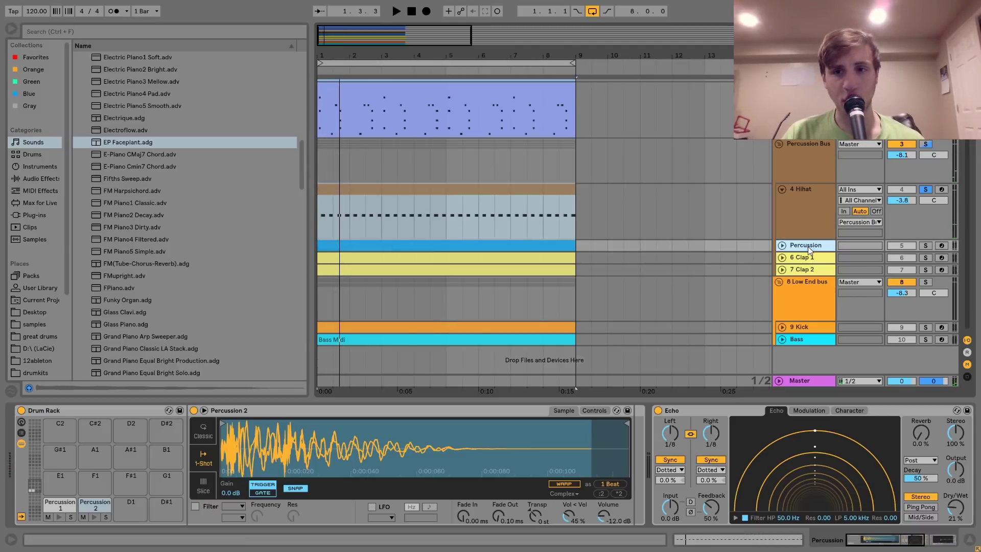
pyautogui.click(782, 246)
pyautogui.click(926, 247)
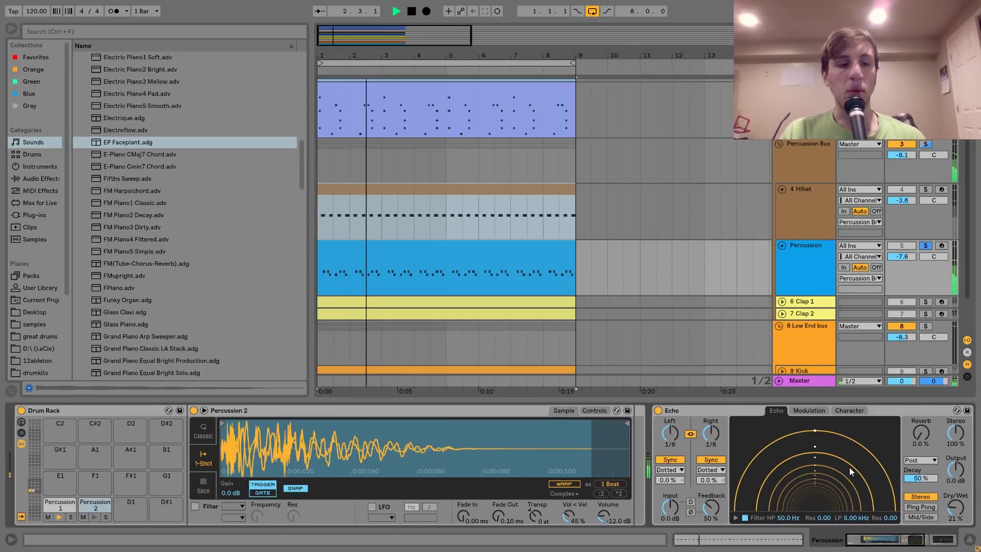
# Step: Listen to the whole Percussion Bus soloed, adding the Kick track to the solo
pyautogui.click(926, 144)
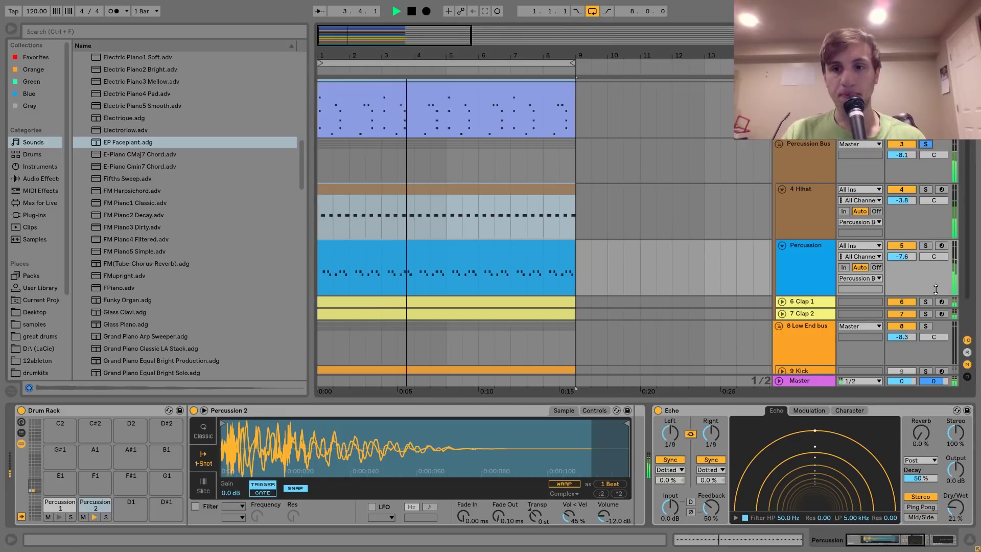
pyautogui.keyDown('ctrl'); pyautogui.click(925, 371); pyautogui.keyUp('ctrl')
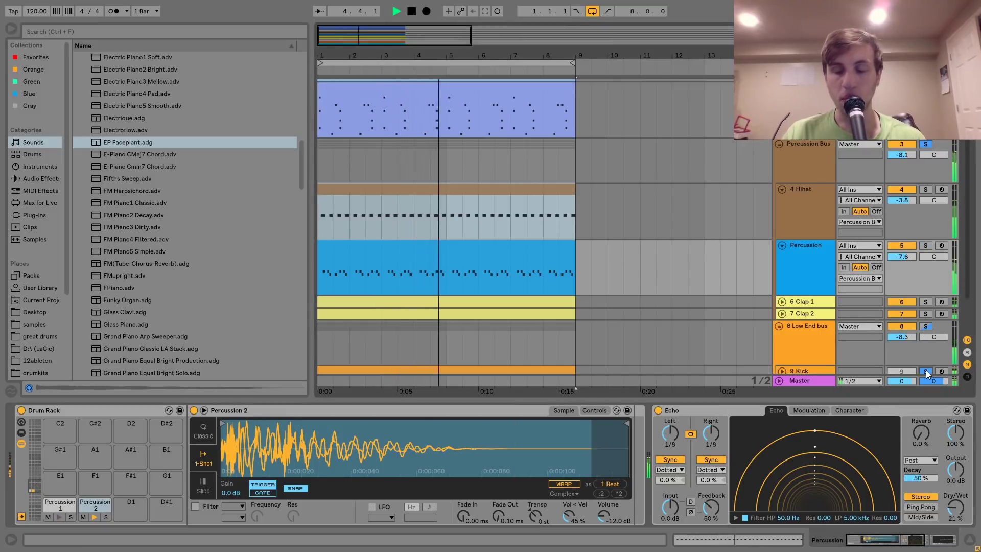
pyautogui.click(815, 272)
pyautogui.press('space')
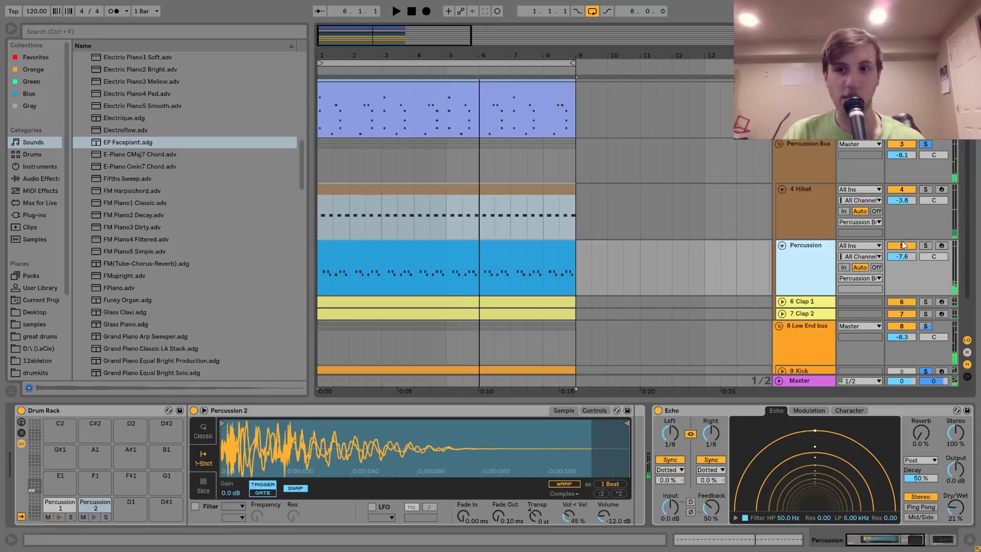
# Step: Solo the Percussion track, audition its Percussion 1 pad in the Drum Rack and examine the clip's notes
pyautogui.click(925, 246)
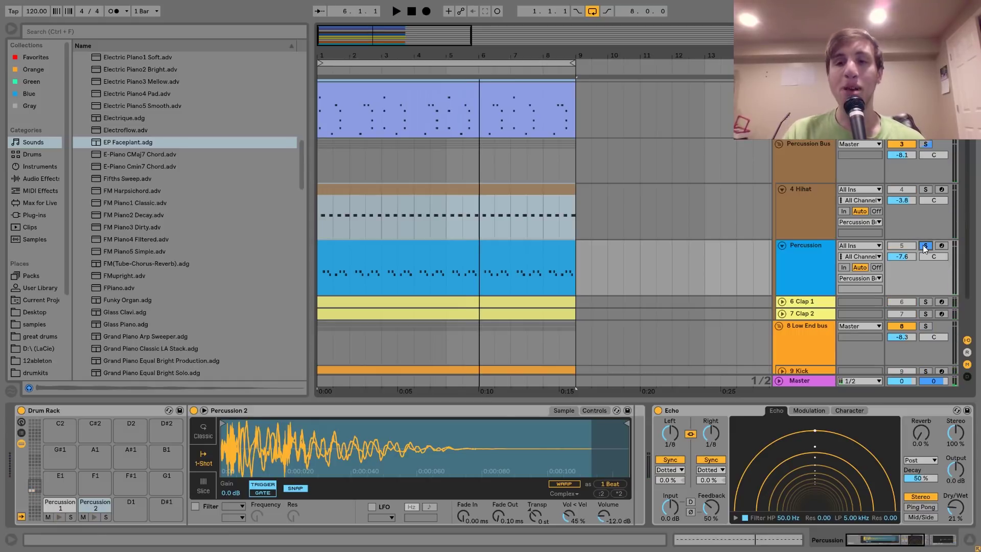
pyautogui.click(56, 507)
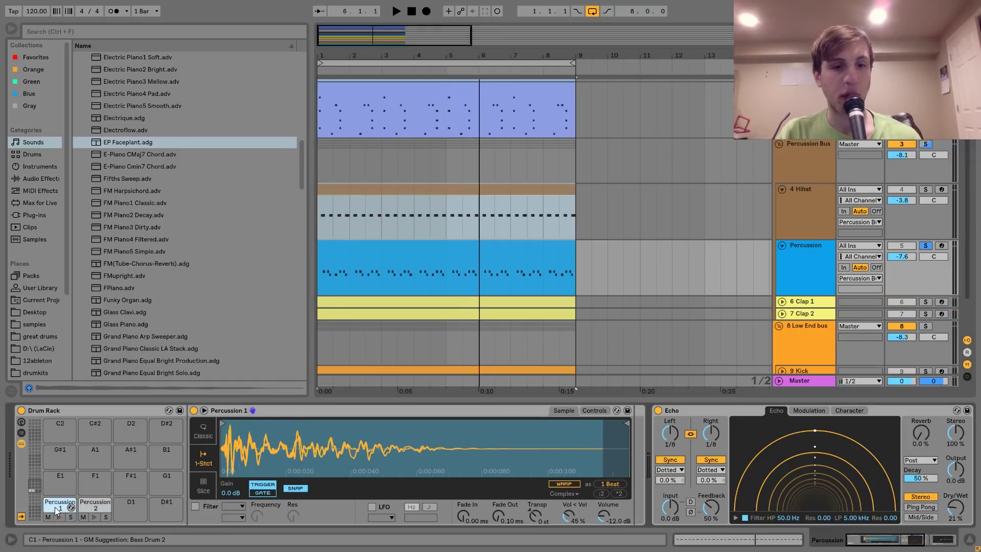
pyautogui.click(58, 516)
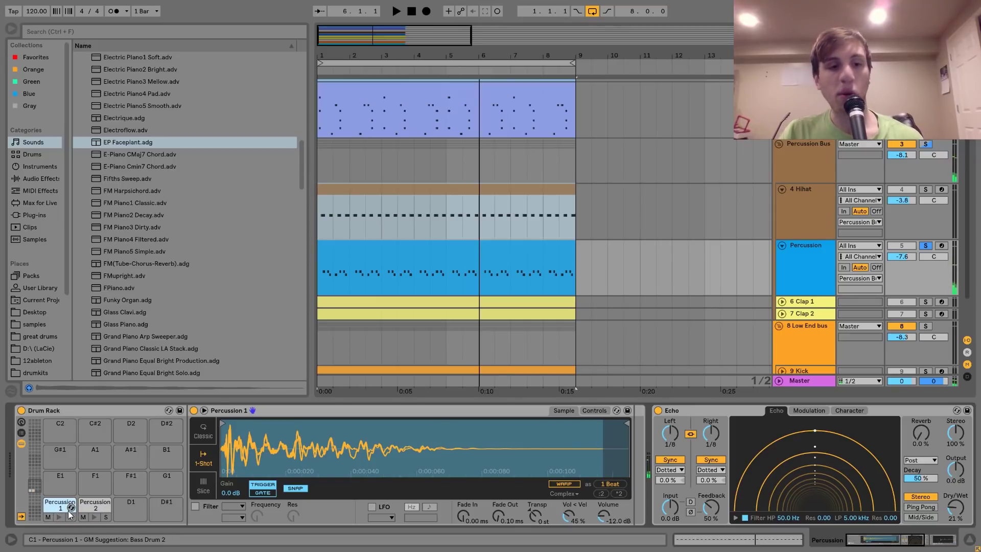
pyautogui.click(60, 517)
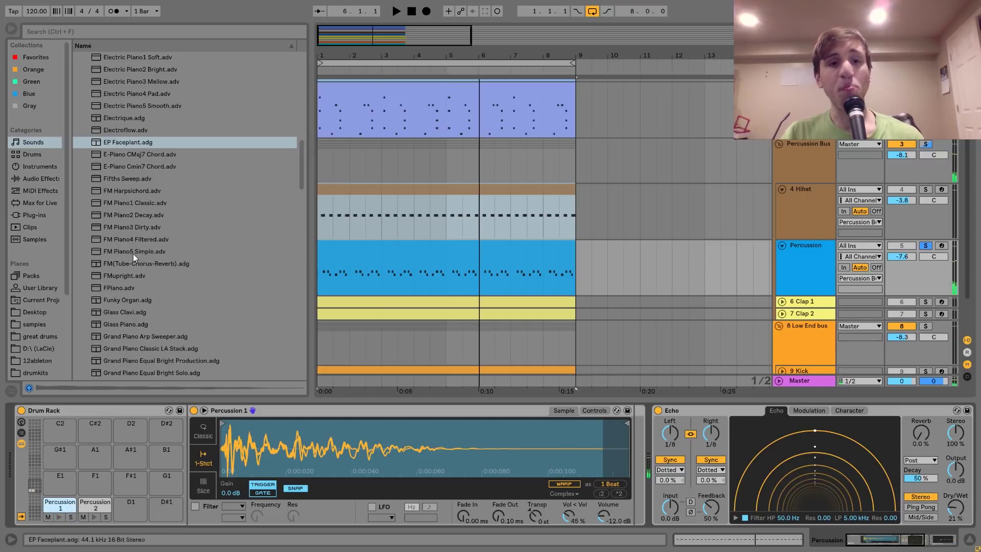
pyautogui.doubleClick(339, 257)
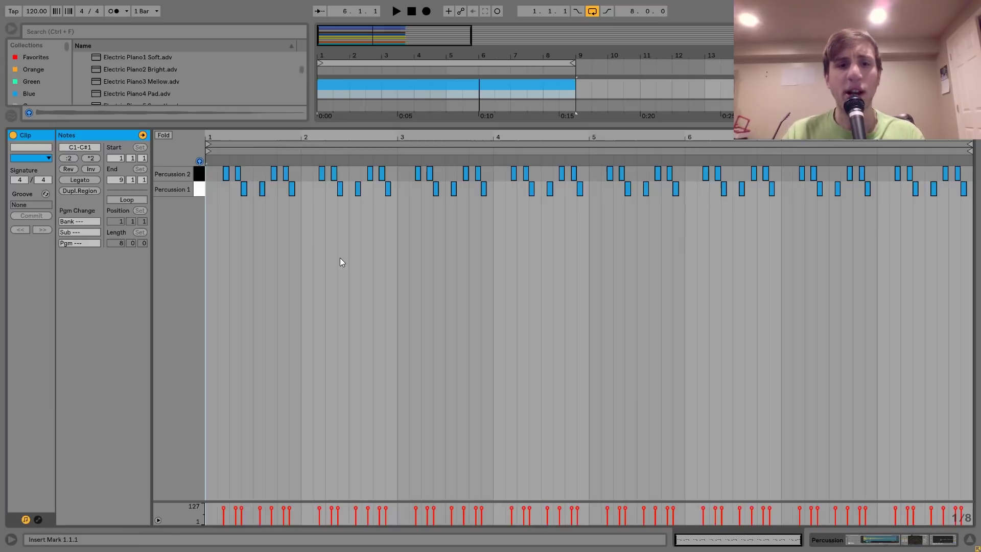
pyautogui.click(970, 540)
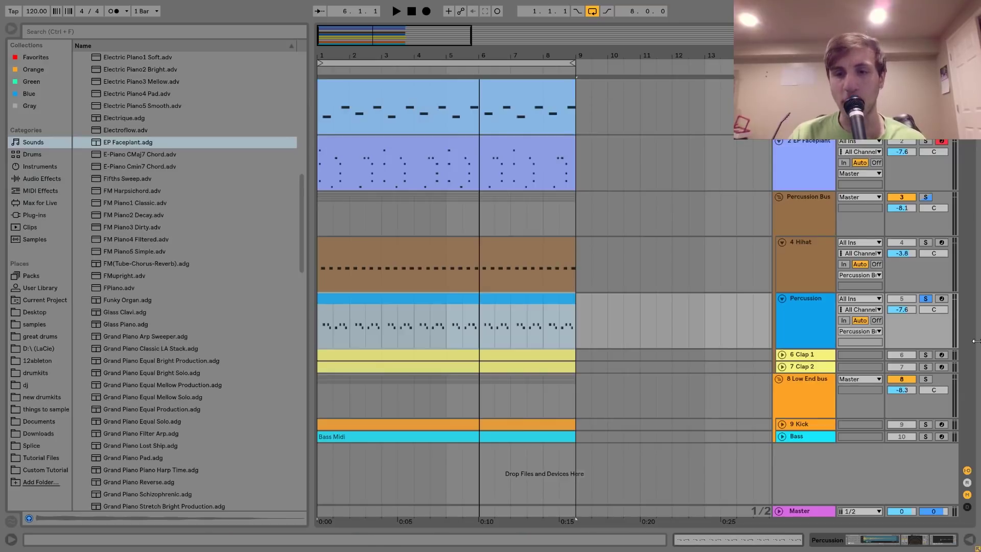
# Step: Solo the Percussion Bus and play its tracks together
pyautogui.click(925, 198)
pyautogui.press('space')
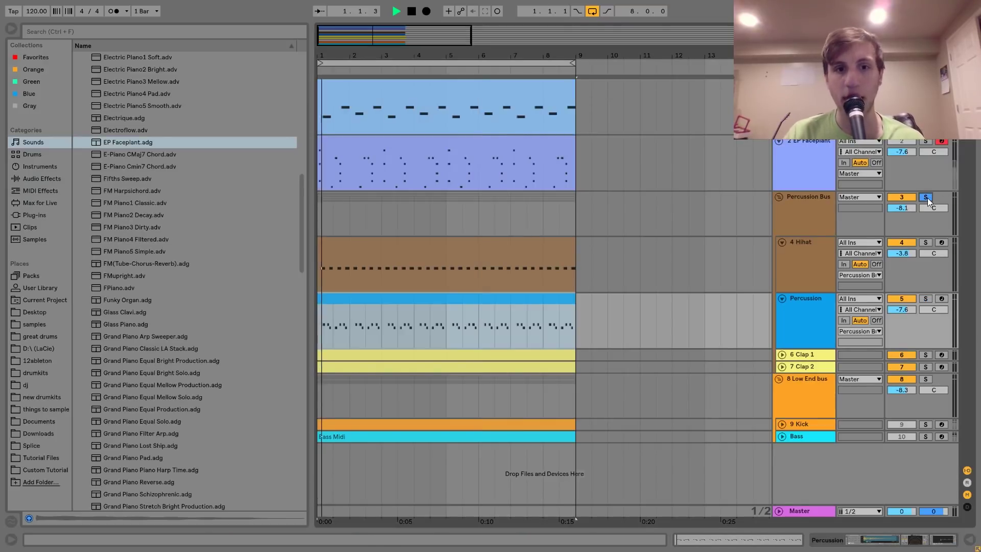
pyautogui.press('space')
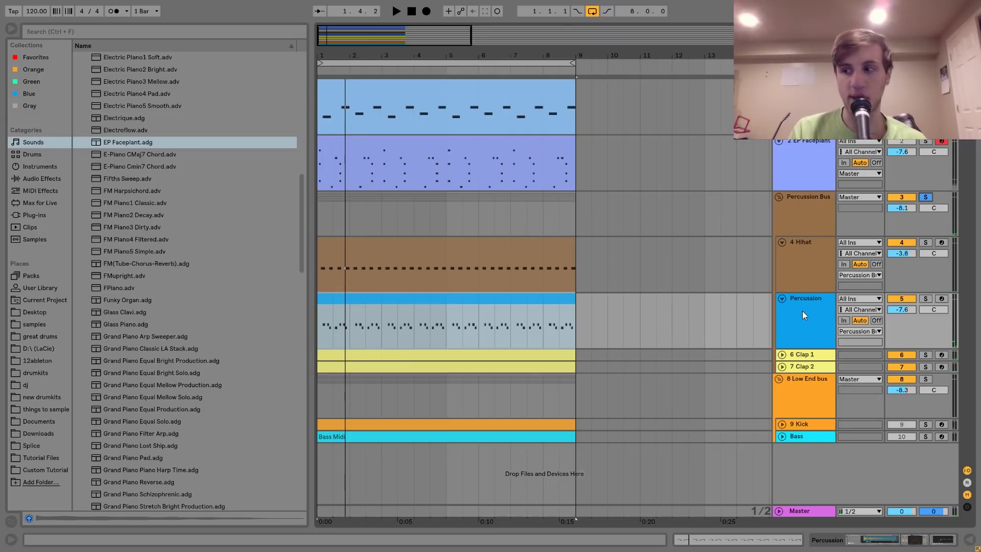
pyautogui.press('space')
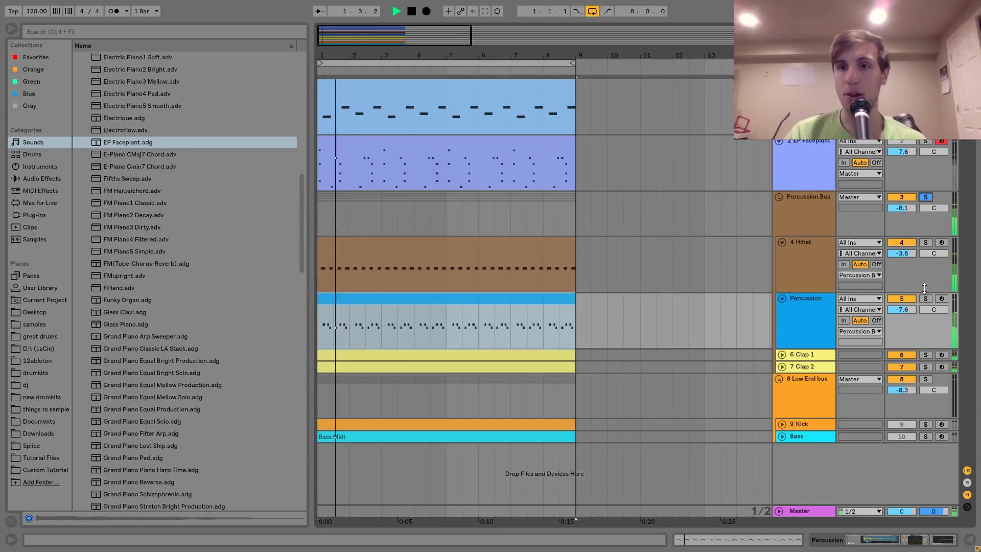
# Step: Solo the Percussion track during playback and examine its clip's note pattern before returning to its devices
pyautogui.click(926, 298)
pyautogui.press('space')
pyautogui.doubleClick(335, 299)
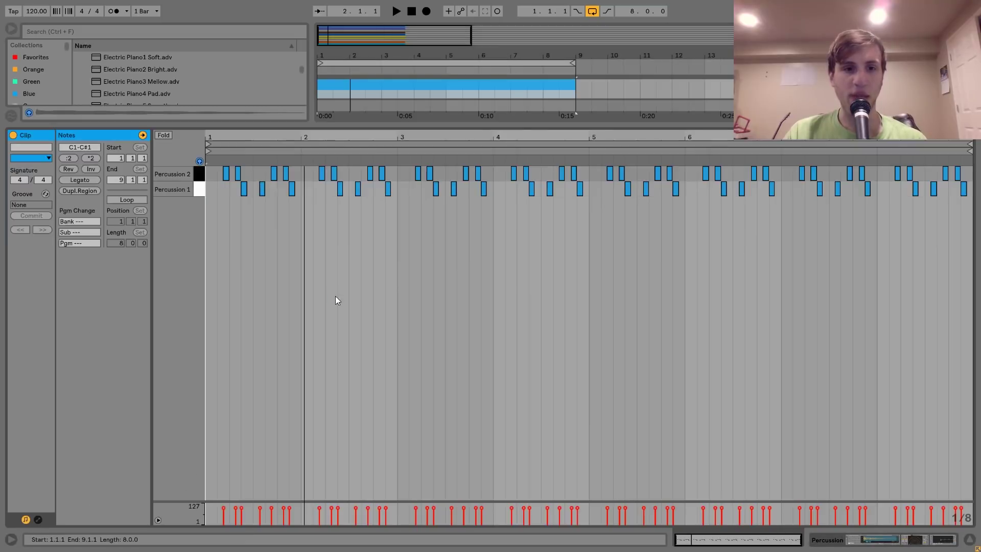
pyautogui.click(865, 540)
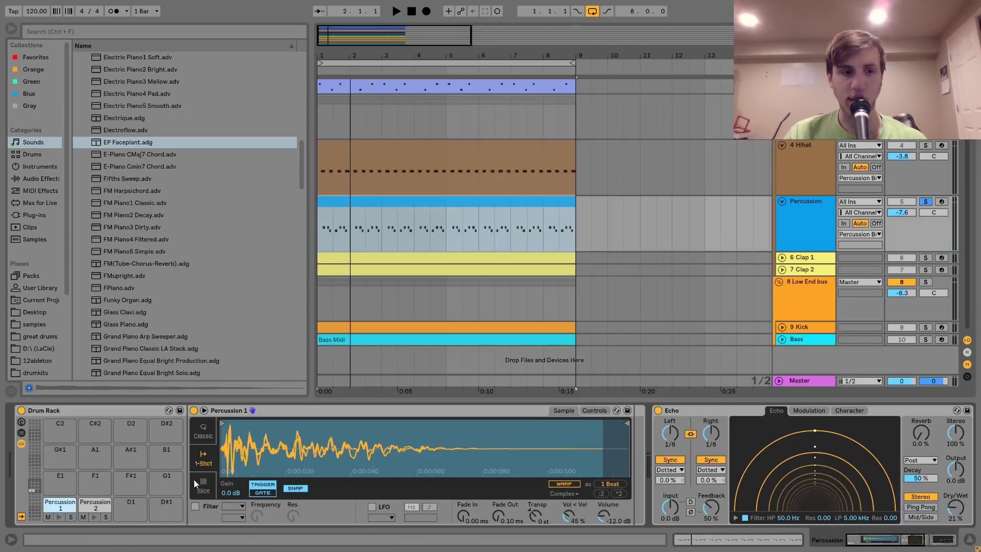
# Step: Compare the Percussion sound with the first EQ Eight band switched off and on again during playback
pyautogui.scroll(-10, 208, 458)
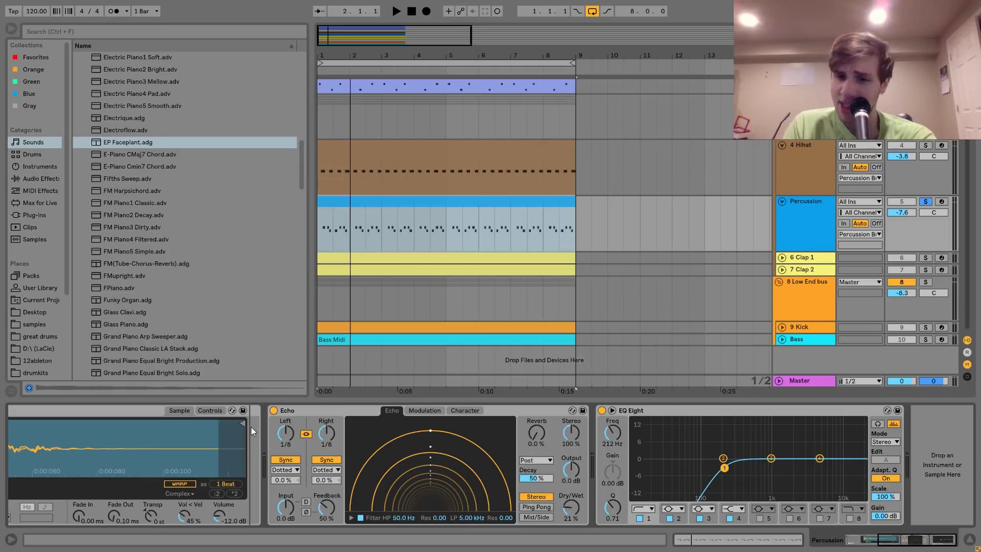
pyautogui.click(640, 518)
pyautogui.press('space')
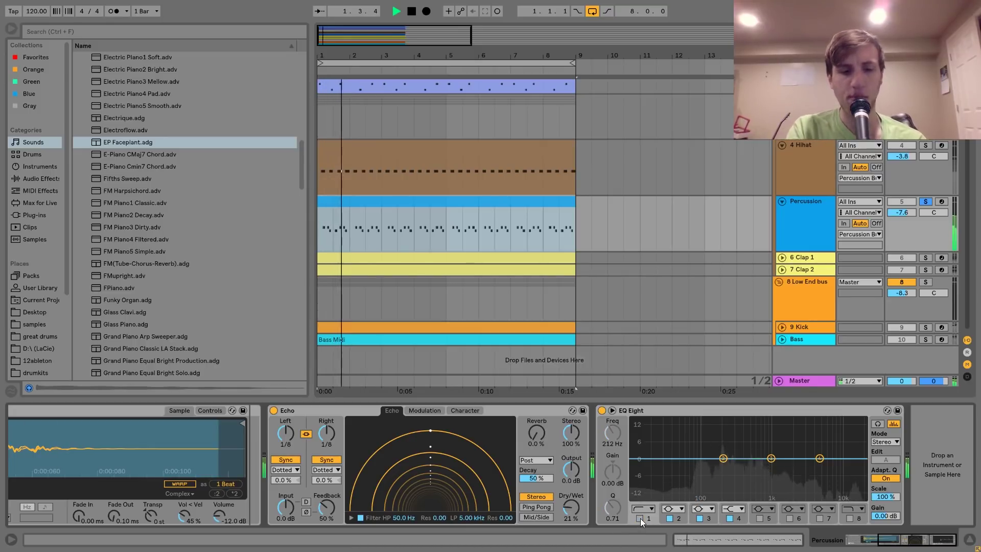
pyautogui.click(640, 518)
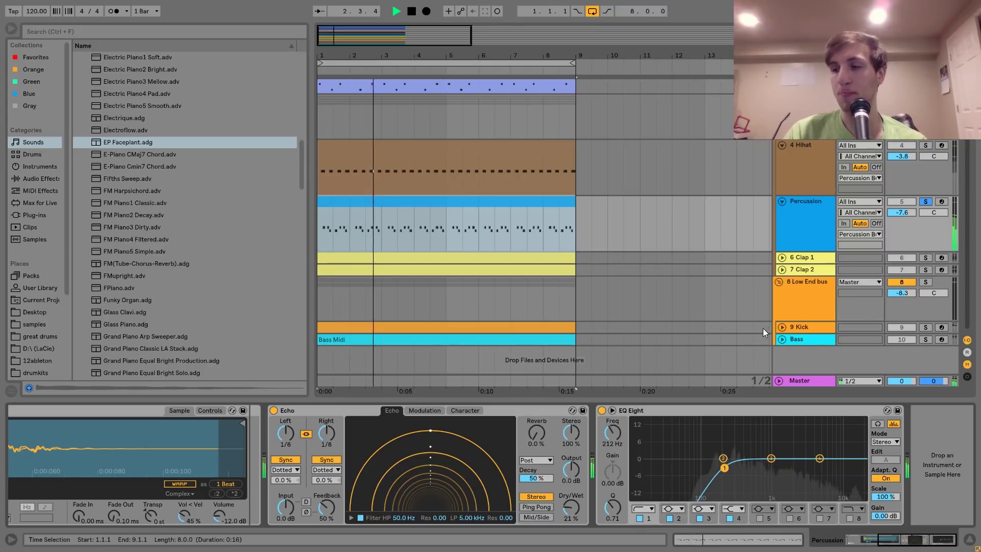
pyautogui.press('space')
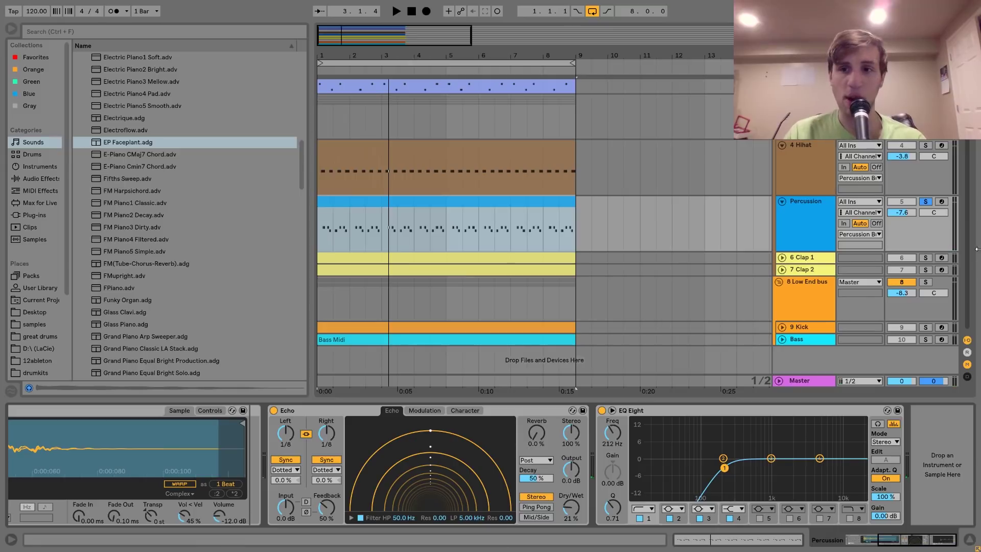
# Step: Solo Clap 1 and Clap 2 together, play them and unfold both tracks
pyautogui.click(925, 258)
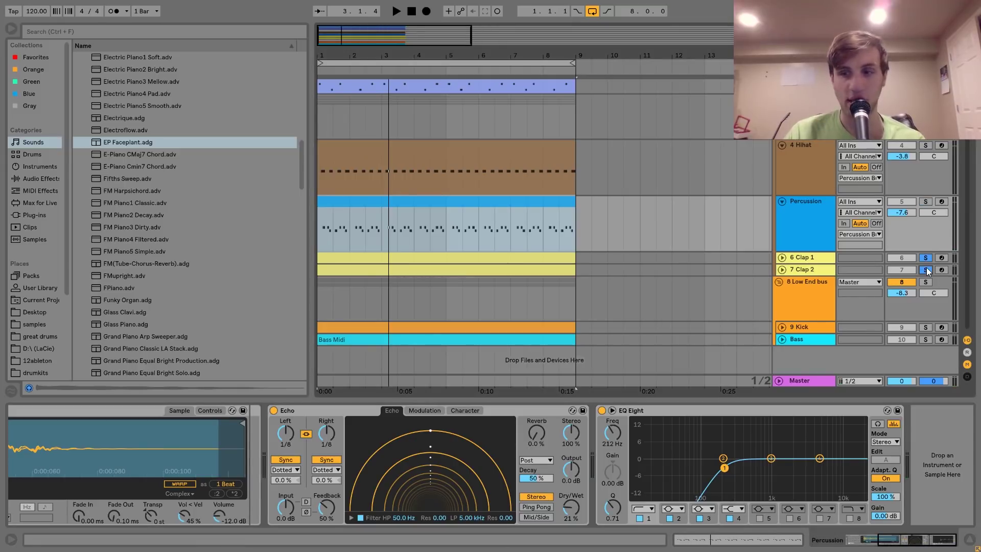
pyautogui.press('space')
pyautogui.click(782, 270)
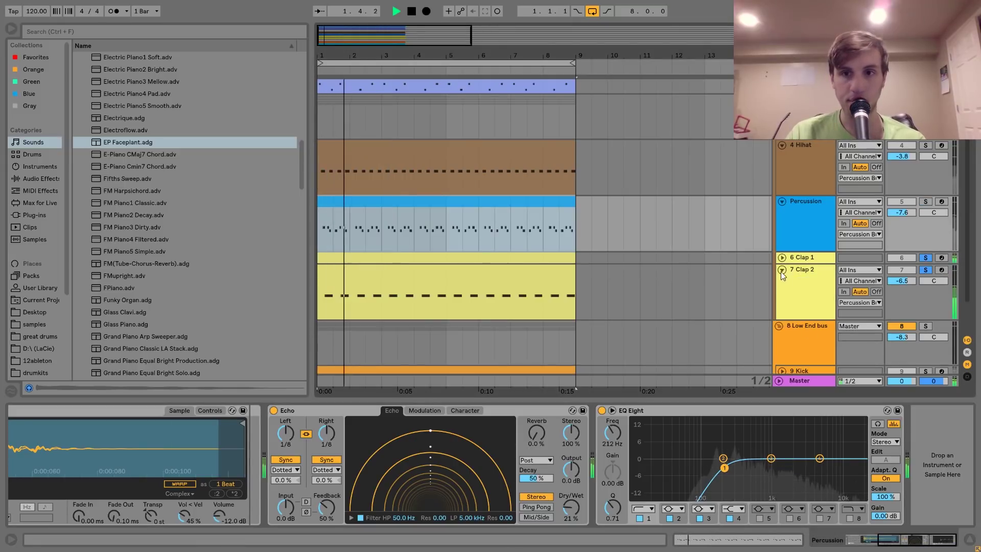
pyautogui.press('space')
pyautogui.click(781, 257)
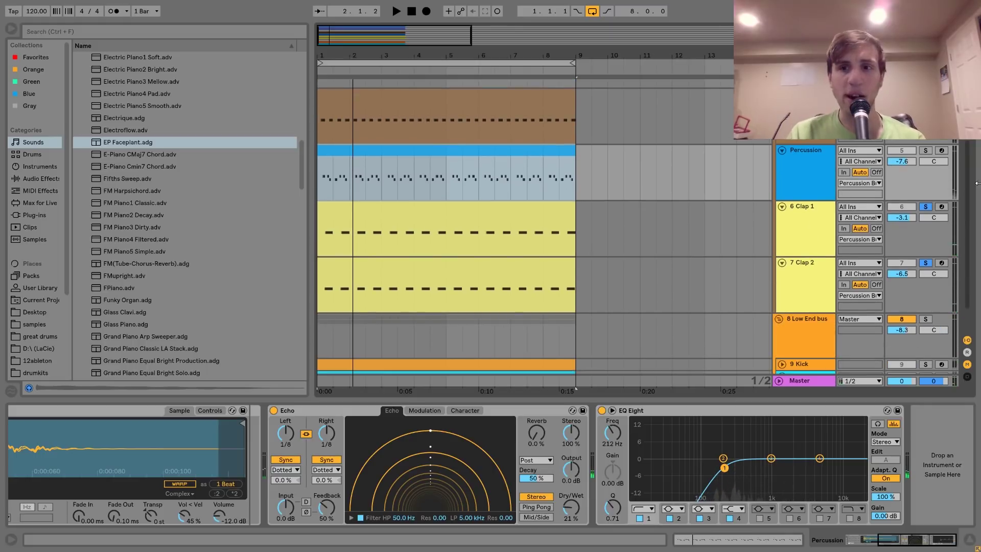
# Step: Solo and play Clap 1 and Clap 2 one at a time, and show Clap 2's devices
pyautogui.click(925, 206)
pyautogui.press('space')
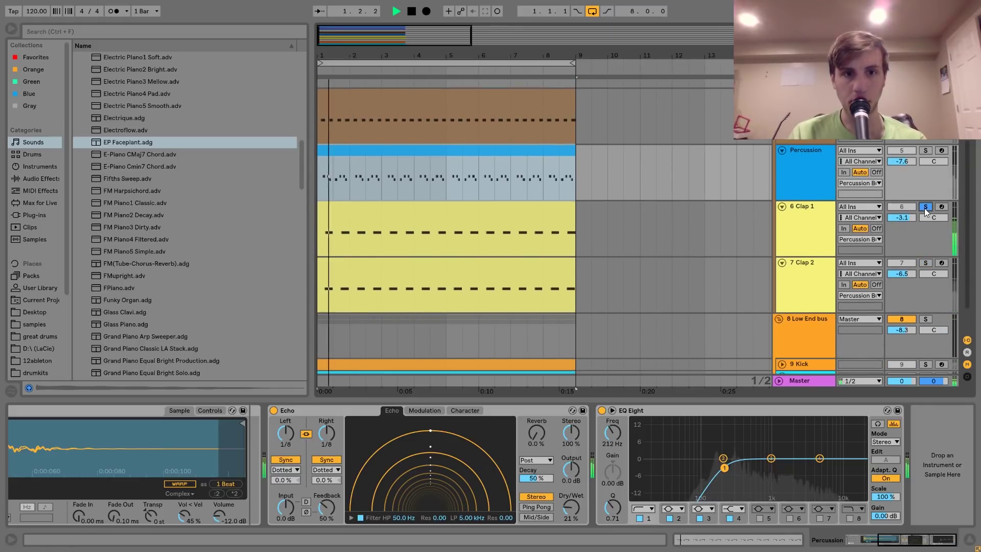
pyautogui.press('space')
pyautogui.click(925, 263)
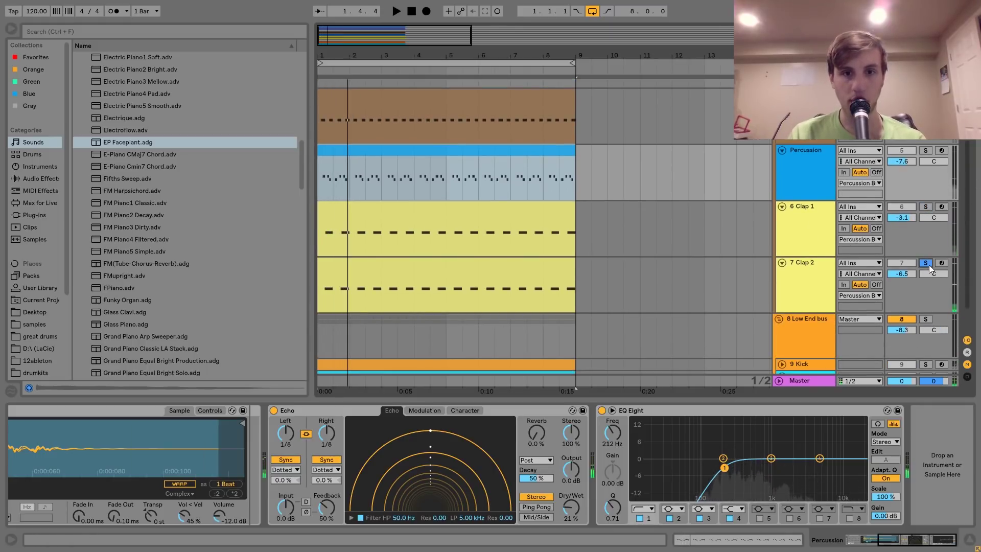
pyautogui.press('space')
pyautogui.click(816, 278)
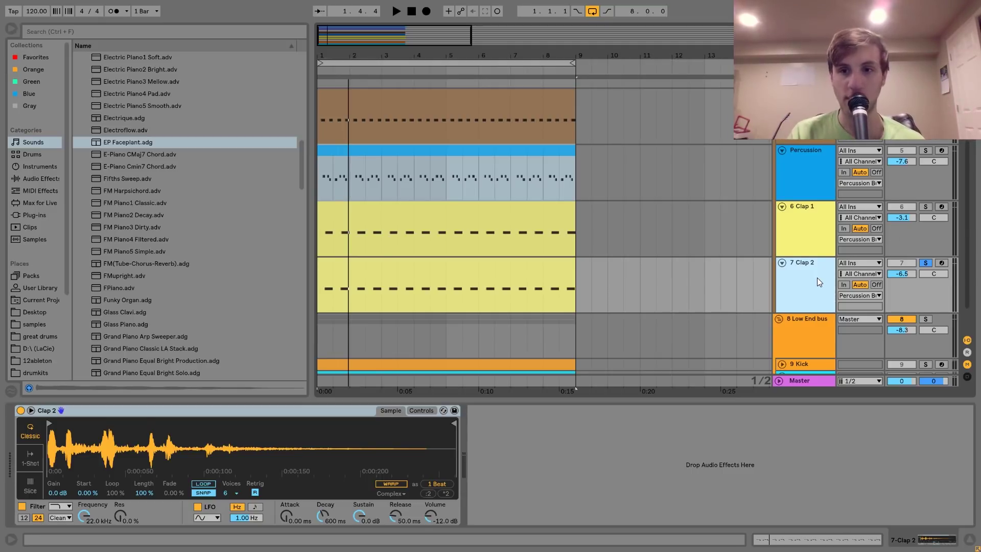
# Step: Solo Clap 1 together with Clap 2 and play the layered claps
pyautogui.press('space')
pyautogui.keyDown('ctrl'); pyautogui.click(926, 207); pyautogui.keyUp('ctrl')
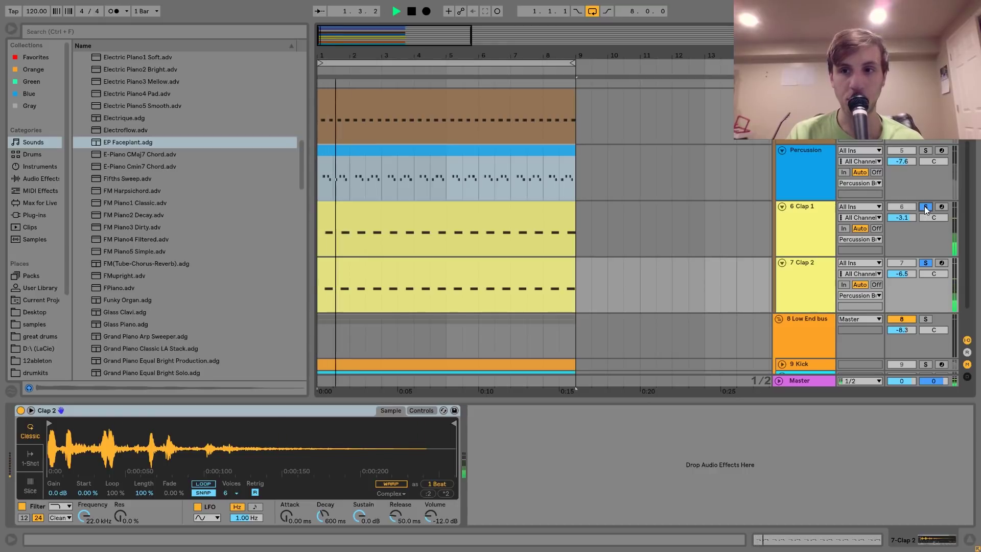
pyautogui.press('space')
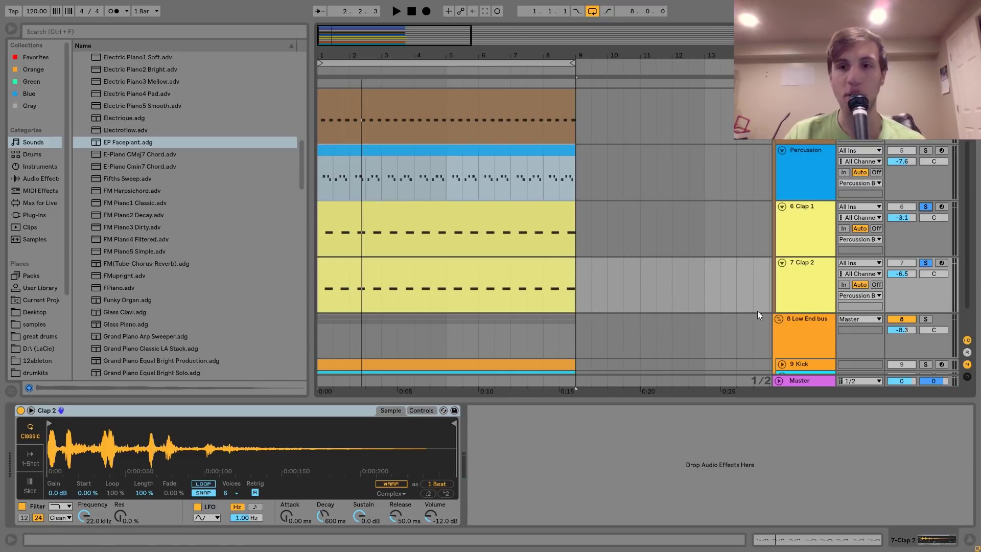
# Step: Clear the solo and examine where the C3 notes in Clap 2's clip start relative to beats 1.2 and 1.4
pyautogui.click(926, 263)
pyautogui.doubleClick(473, 274)
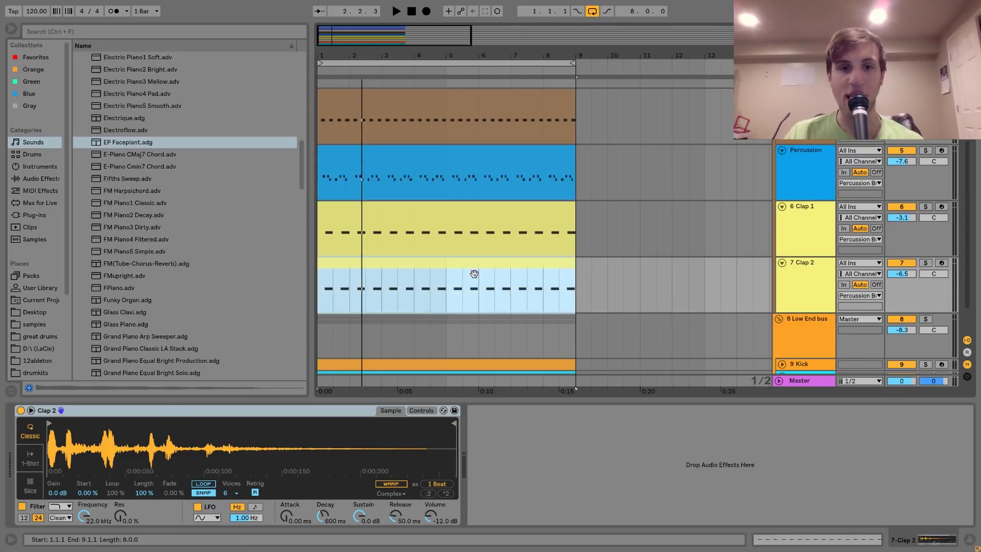
pyautogui.press('+')
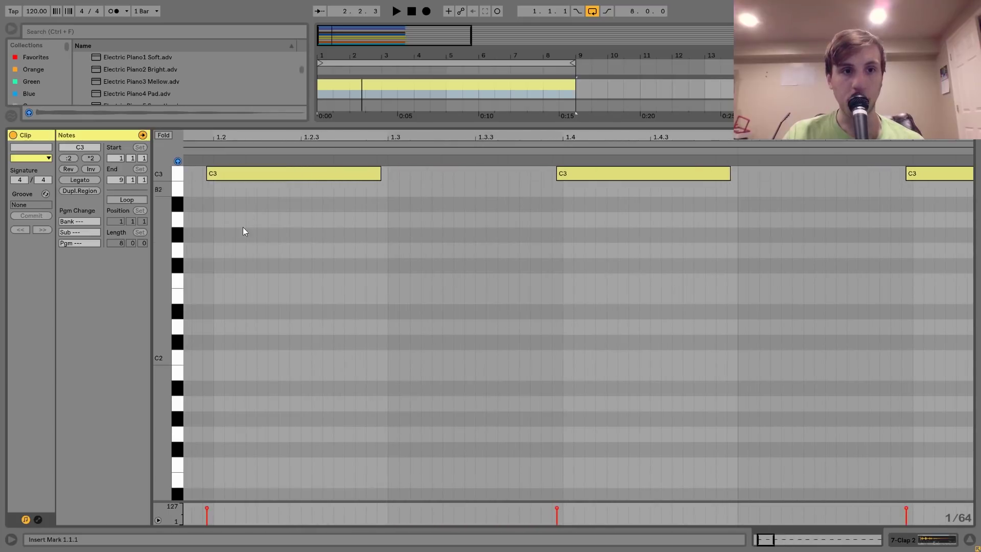
pyautogui.click(215, 190)
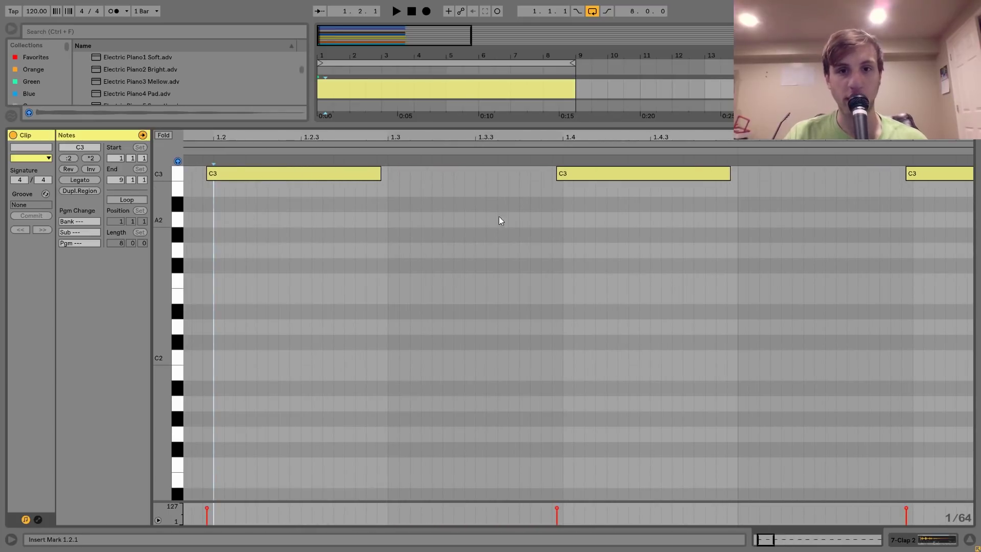
pyautogui.click(561, 197)
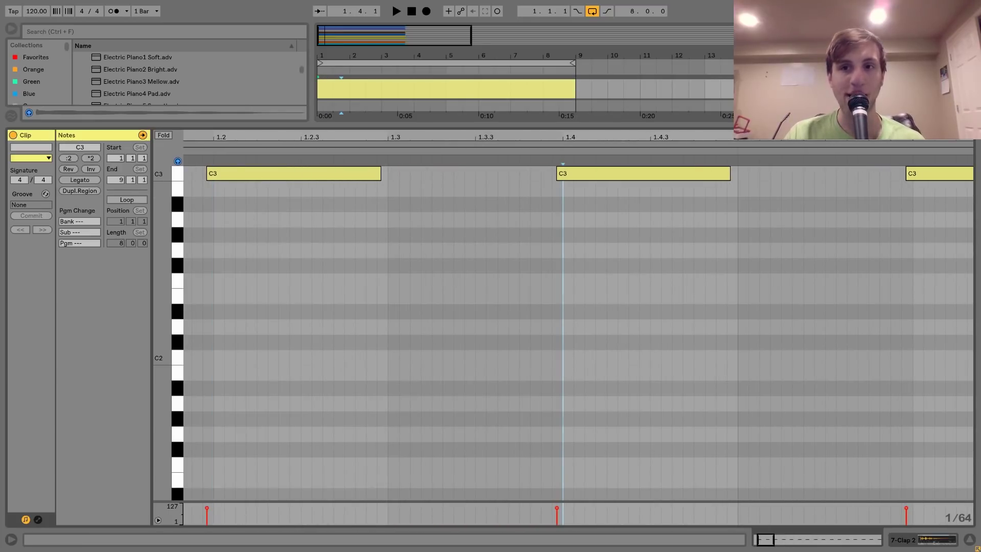
pyautogui.hotkey('shift', 'Tab')
# Step: Solo Clap 1, Clap 2 and Kick together and play them to hear the claps against the kick
pyautogui.scroll(3, 909, 255)
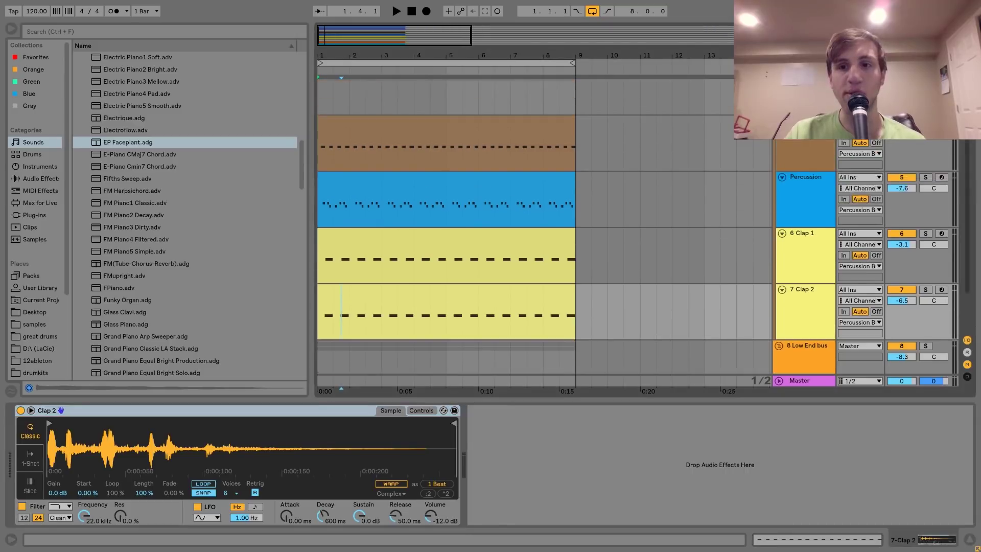
pyautogui.click(929, 290)
pyautogui.keyDown('ctrl'); pyautogui.click(927, 235); pyautogui.keyUp('ctrl')
pyautogui.scroll(-3, 928, 240)
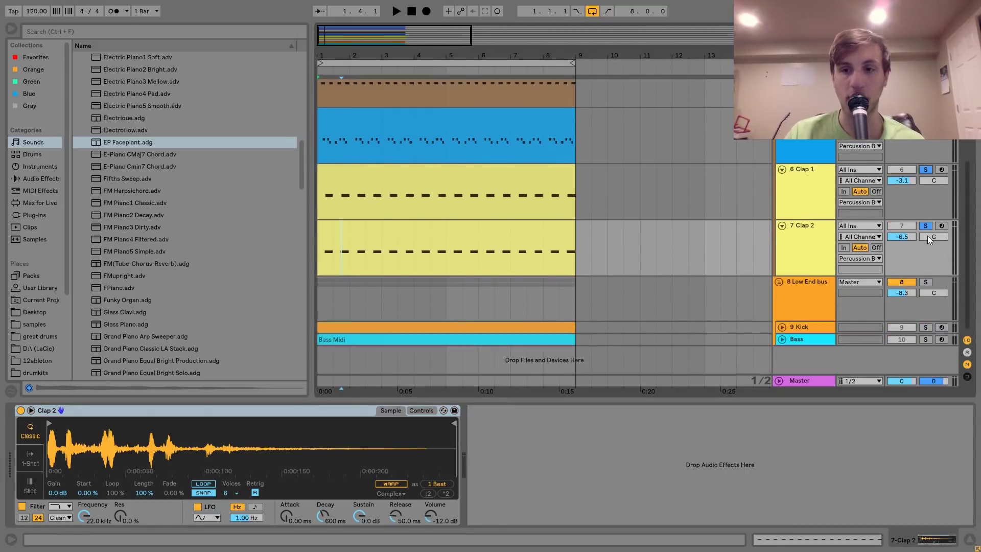
pyautogui.keyDown('ctrl'); pyautogui.click(925, 327); pyautogui.keyUp('ctrl')
pyautogui.press('space')
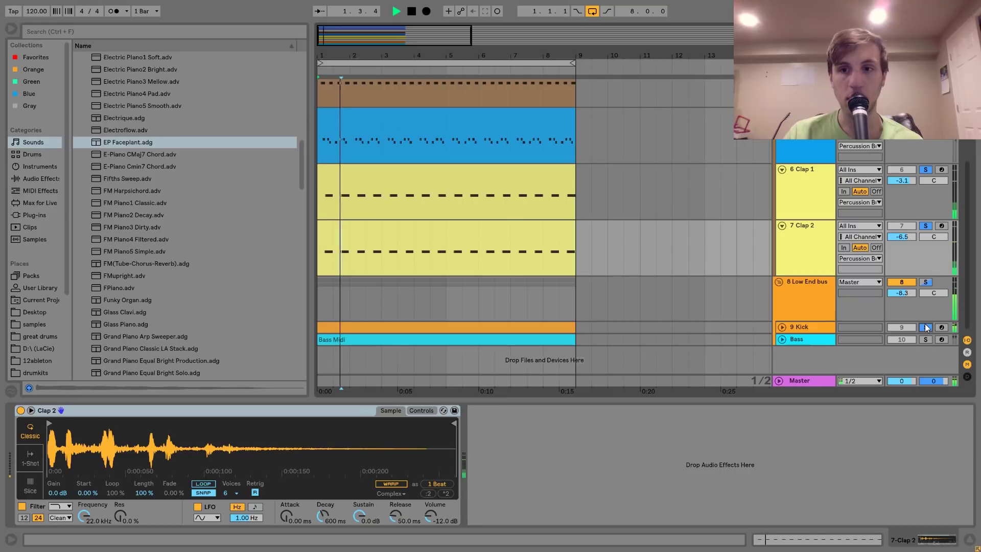
pyautogui.press('space')
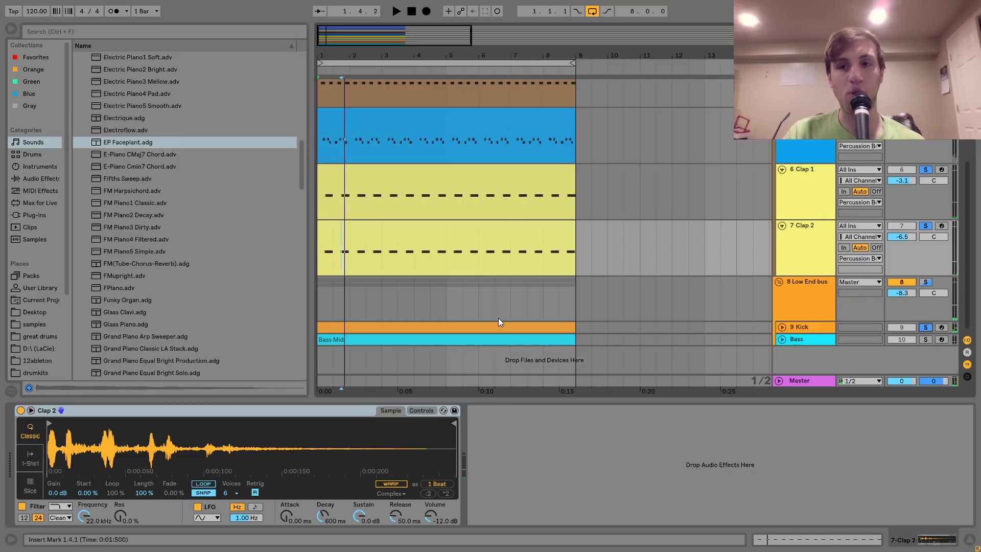
# Step: Show the Percussion Bus effects and solo the whole bus instead of the individual claps and kick
pyautogui.scroll(6, 498, 317)
pyautogui.click(802, 209)
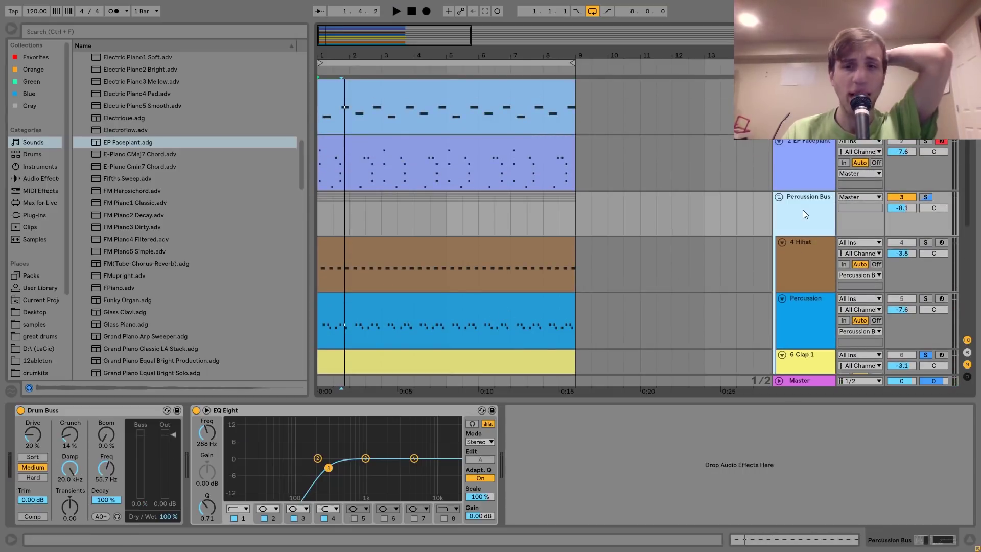
pyautogui.click(931, 198)
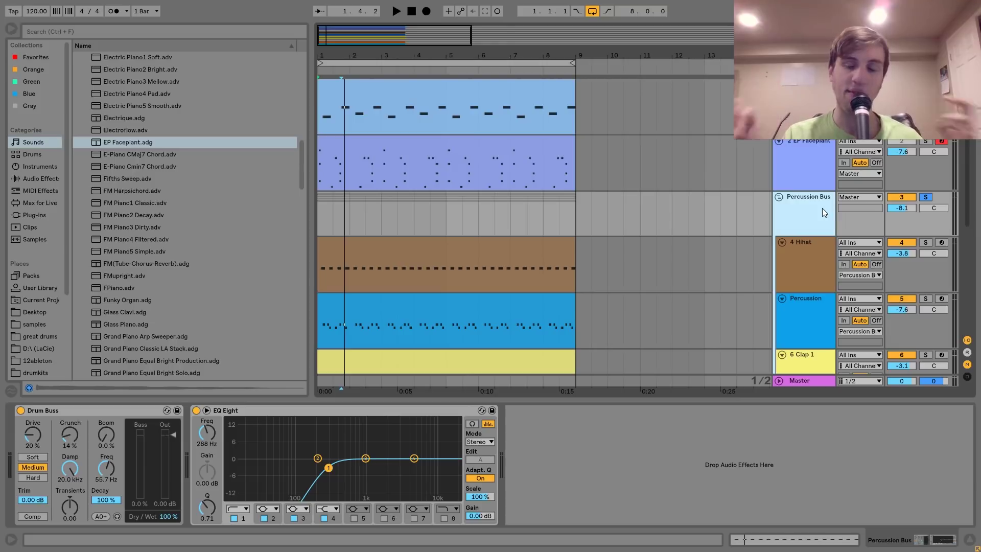
pyautogui.scroll(-4, 823, 208)
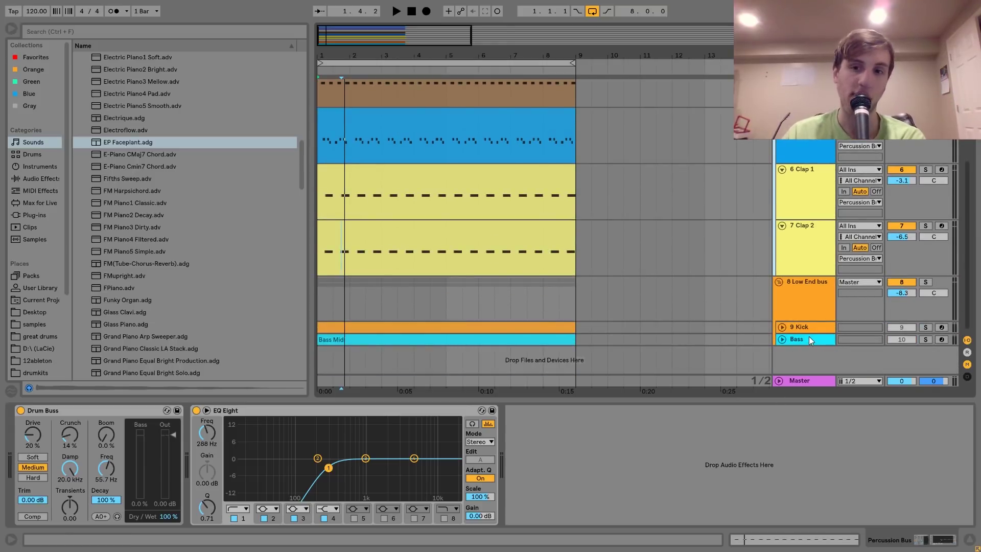
pyautogui.scroll(4, 807, 335)
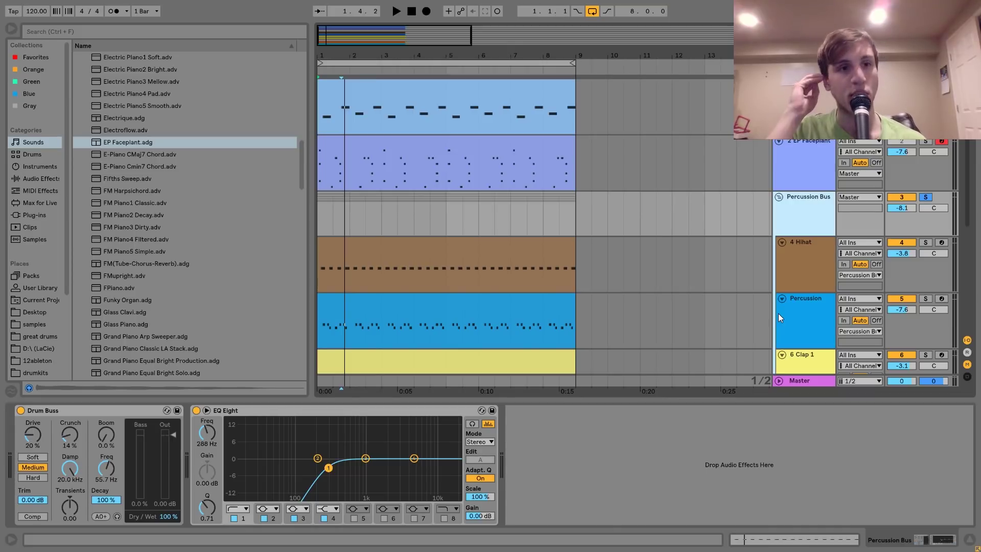
# Step: Compare the Percussion Bus sound with both EQ Eight and Drum Buss switched off and on again during playback
pyautogui.click(197, 410)
pyautogui.click(21, 411)
pyautogui.press('space')
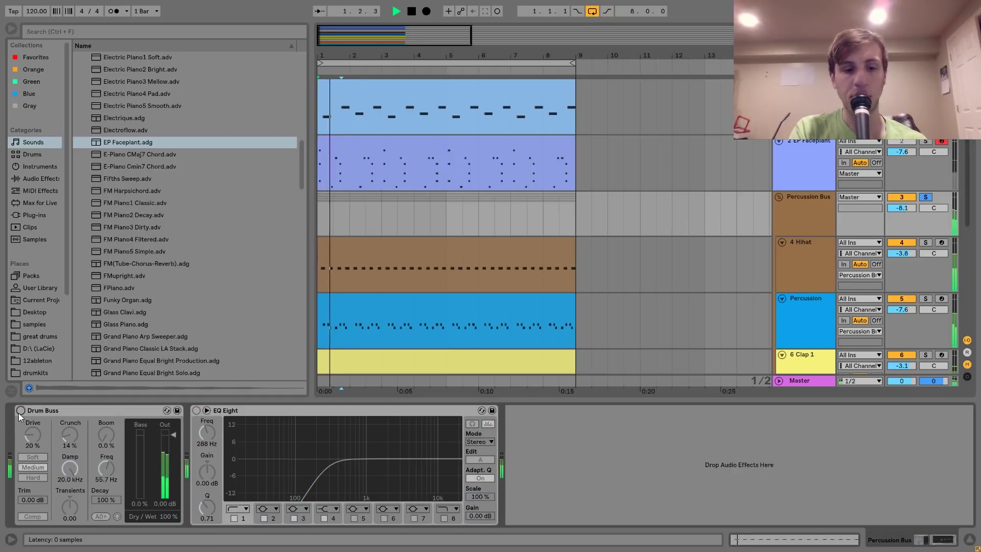
pyautogui.click(19, 413)
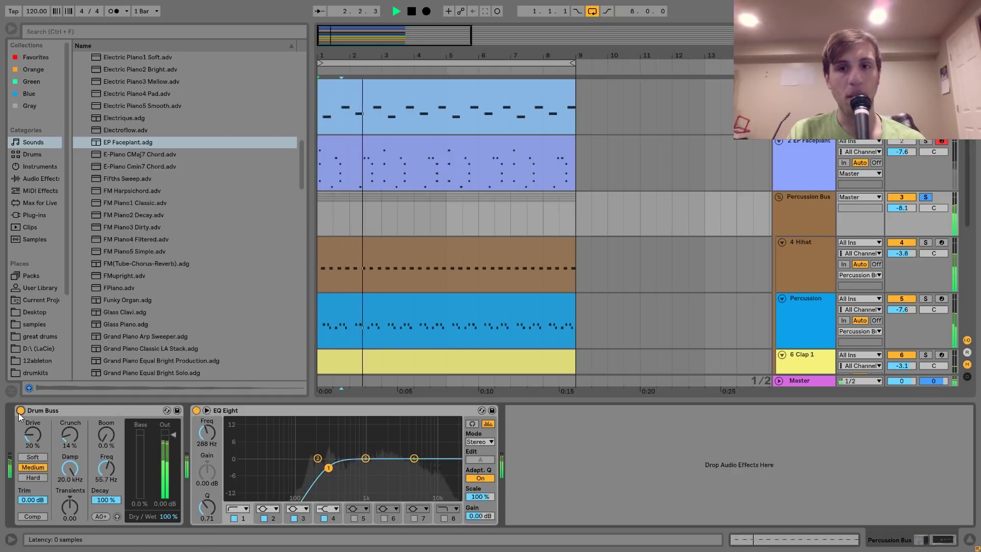
pyautogui.press('space')
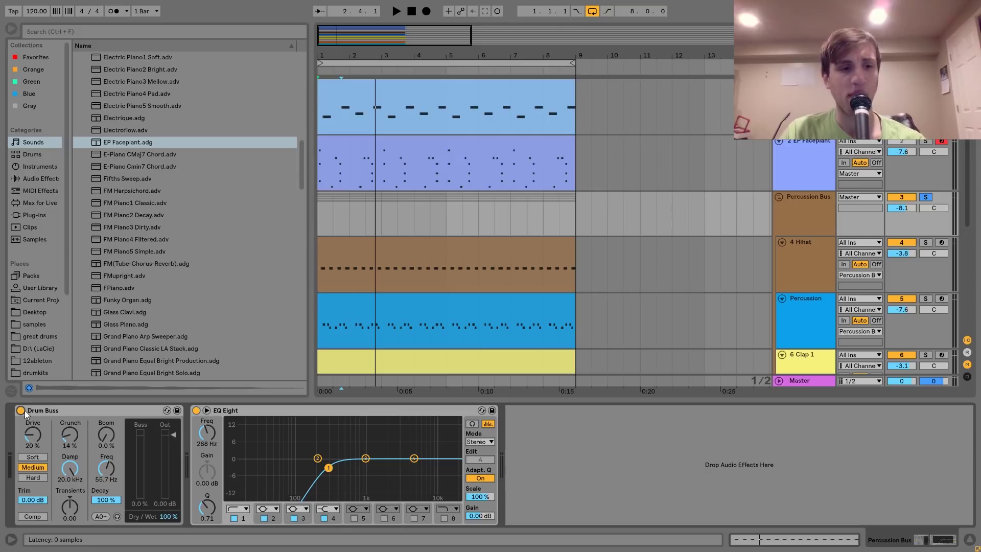
# Step: Compare the Percussion Bus with only Drum Buss switched off and on, ending with both effects on
pyautogui.click(21, 410)
pyautogui.press('space')
pyautogui.click(21, 410)
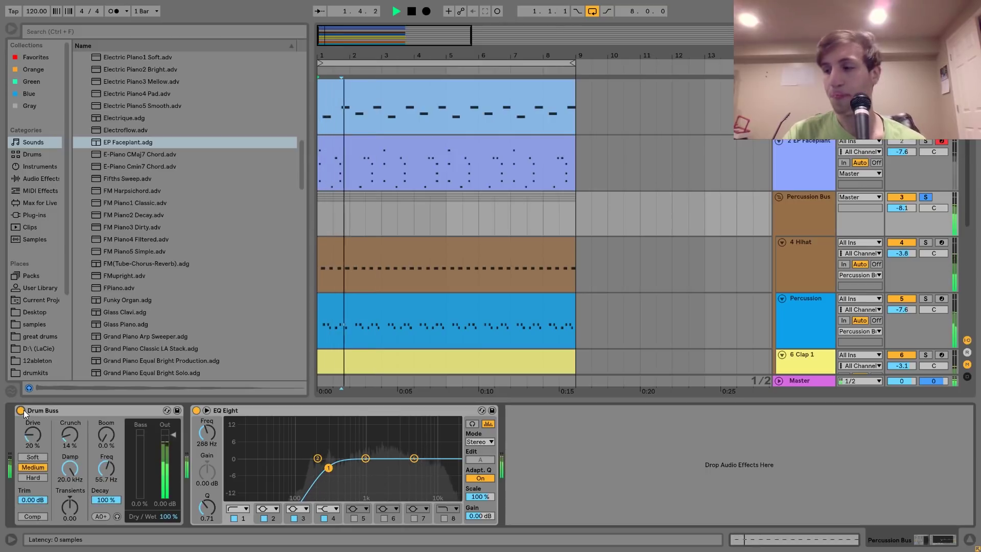
pyautogui.press('space')
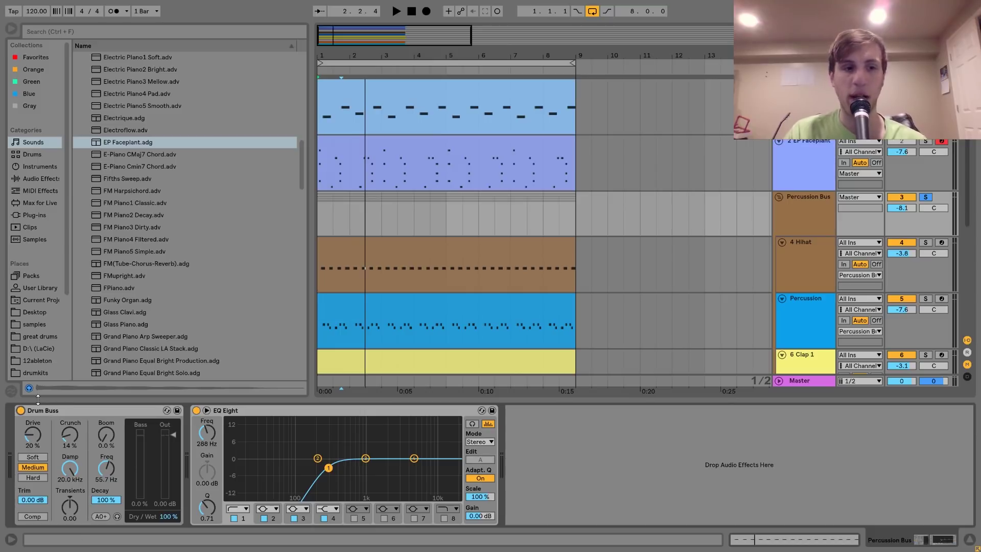
pyautogui.press('space')
pyautogui.click(21, 410)
pyautogui.click(21, 411)
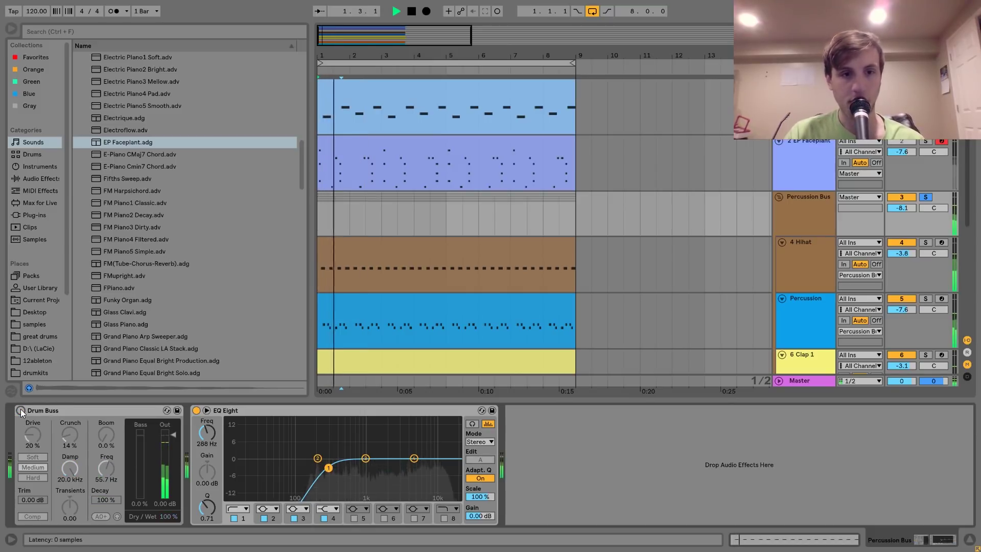
pyautogui.press('space')
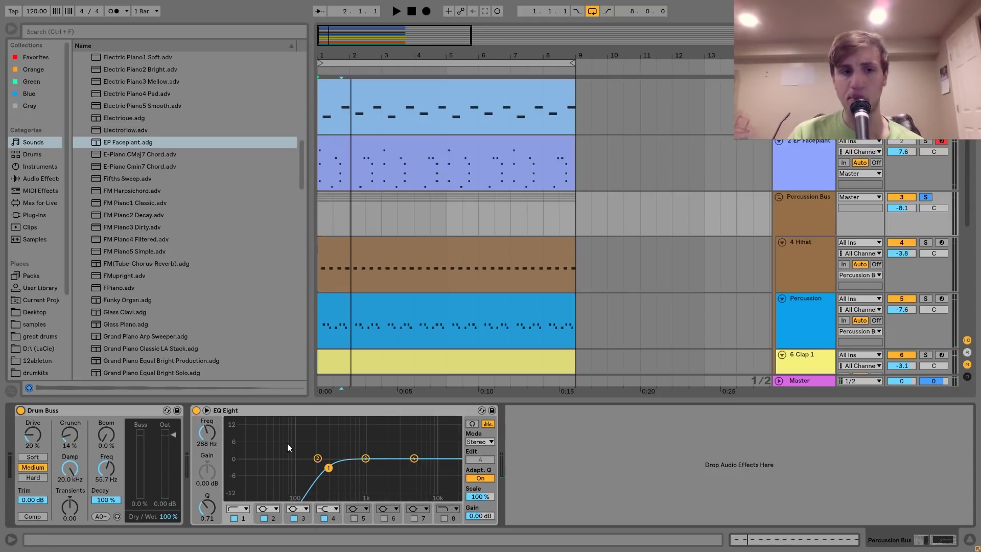
pyautogui.press('space')
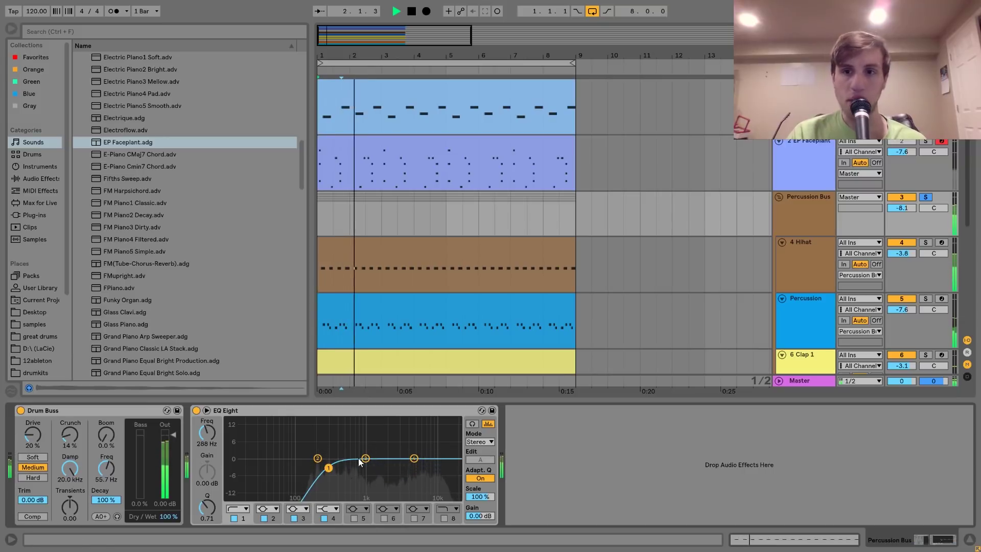
pyautogui.press('space')
# Step: Solo the Kick track, play it and unfold the track to show its notes
pyautogui.scroll(-5, 645, 348)
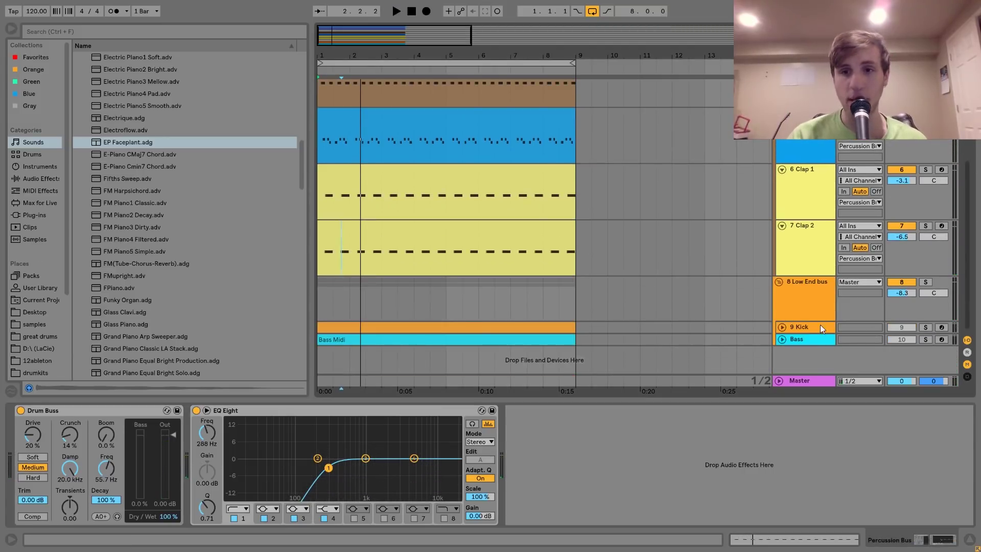
pyautogui.click(886, 330)
pyautogui.click(925, 327)
pyautogui.press('space')
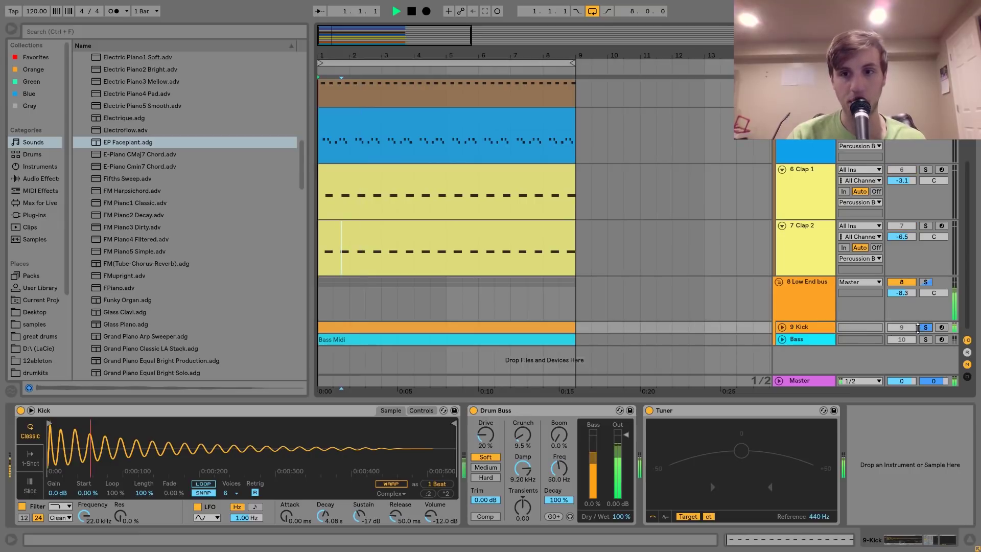
pyautogui.click(782, 327)
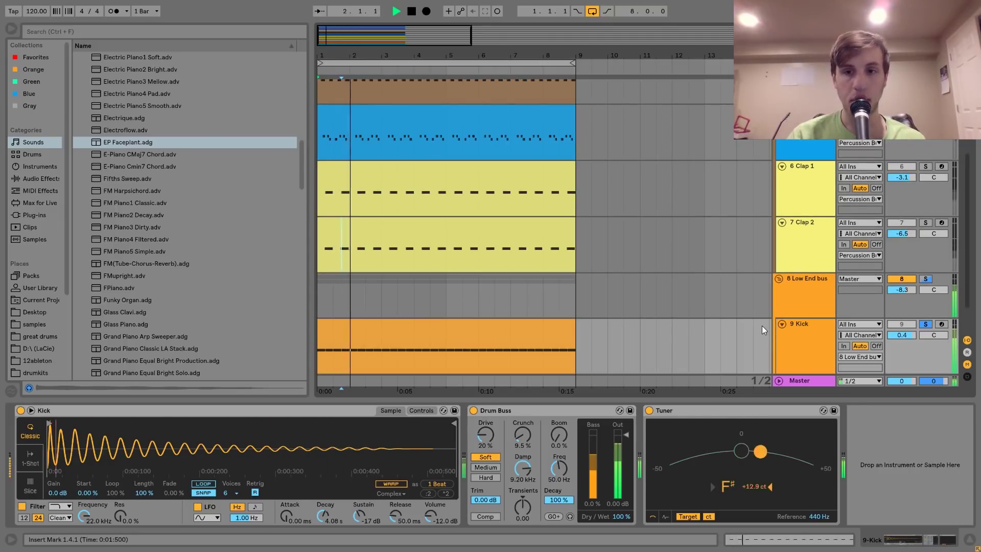
# Step: Delete the Tuner from the Kick track's device chain and stop playback
pyautogui.scroll(-2, 761, 326)
pyautogui.click(712, 412)
pyautogui.press('Delete')
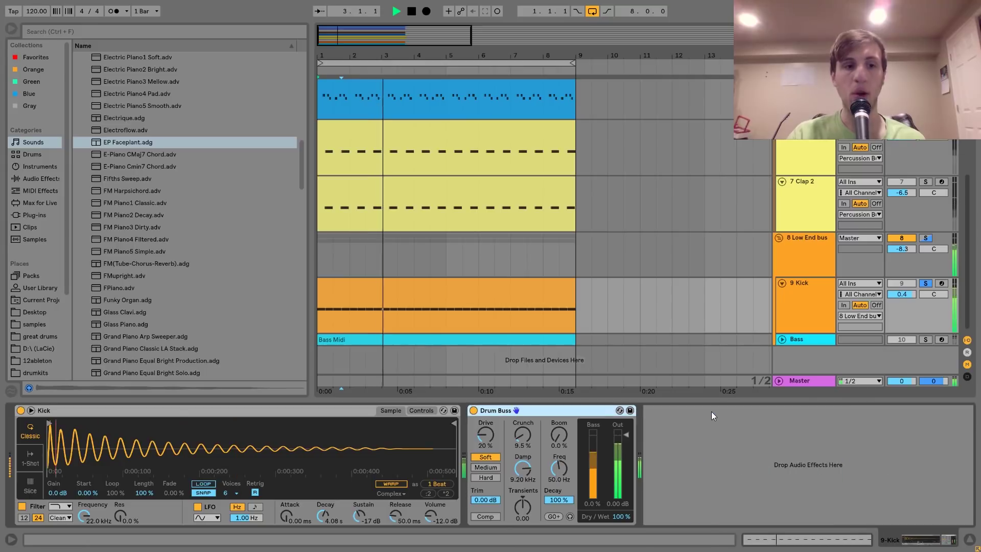
pyautogui.press('space')
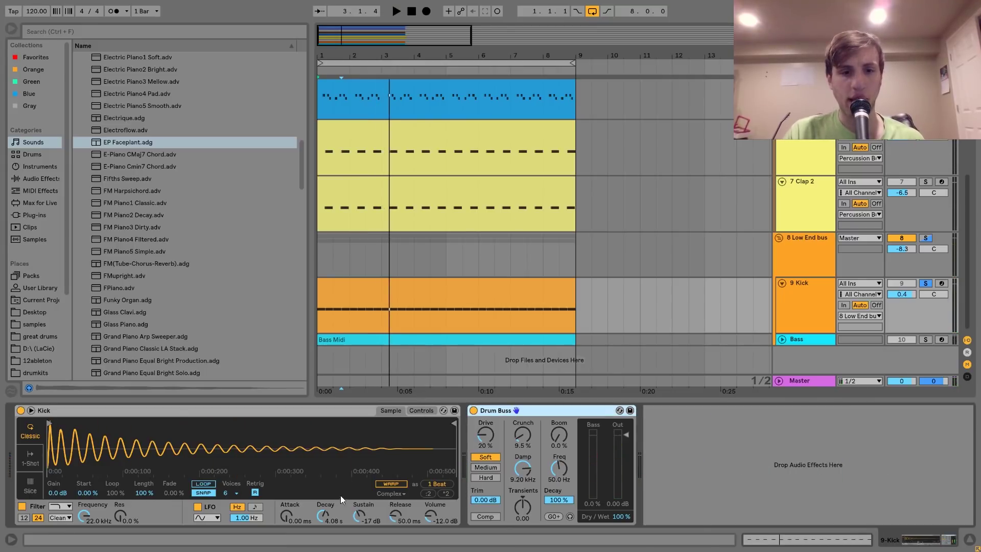
# Step: Show the Kick sampler's controls and examine its amplitude envelope's decay and sustain point while playing the soloed kick
pyautogui.click(422, 410)
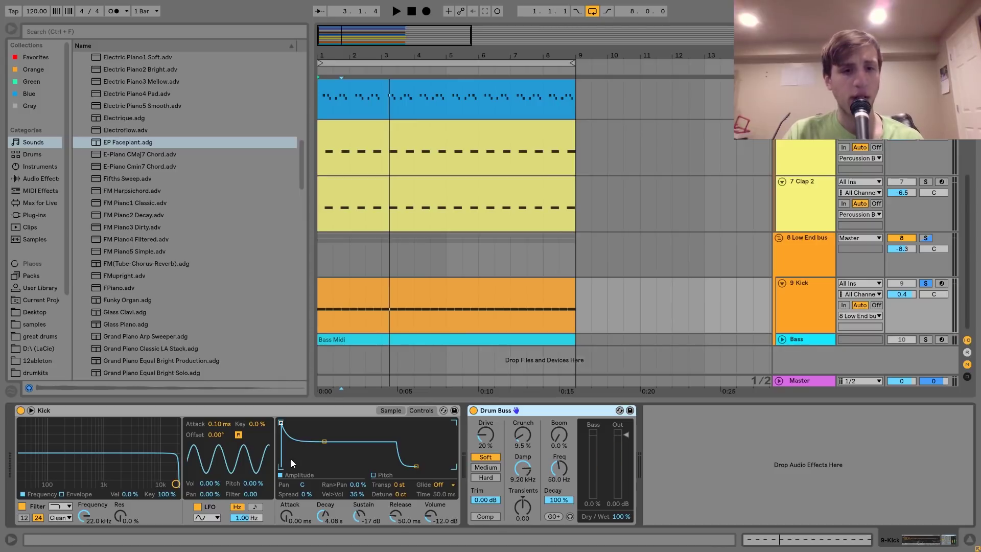
pyautogui.press('space')
pyautogui.moveTo(325, 441)
pyautogui.mouseDown()
pyautogui.moveTo(326, 425)
pyautogui.moveTo(325, 441)
pyautogui.mouseUp()
pyautogui.press('space')
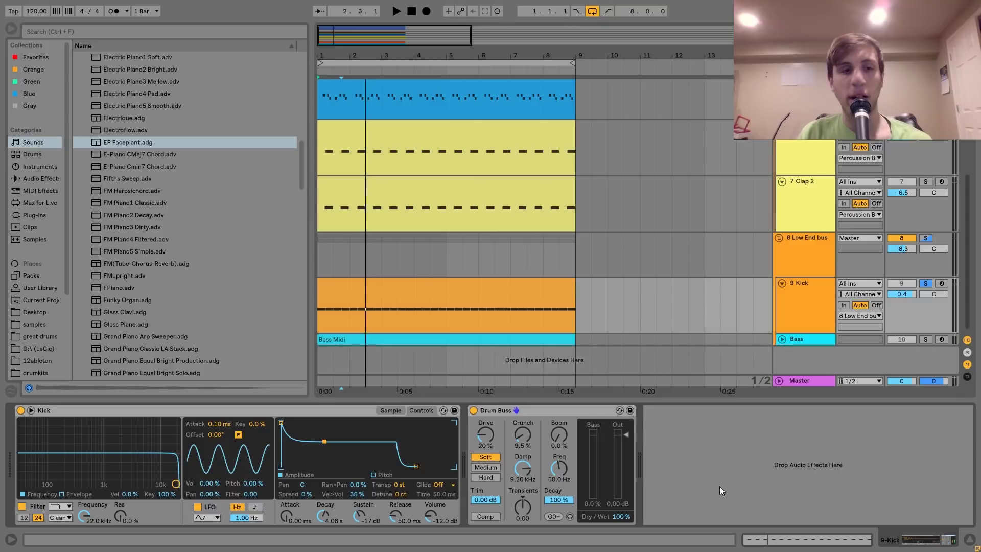
pyautogui.press('space')
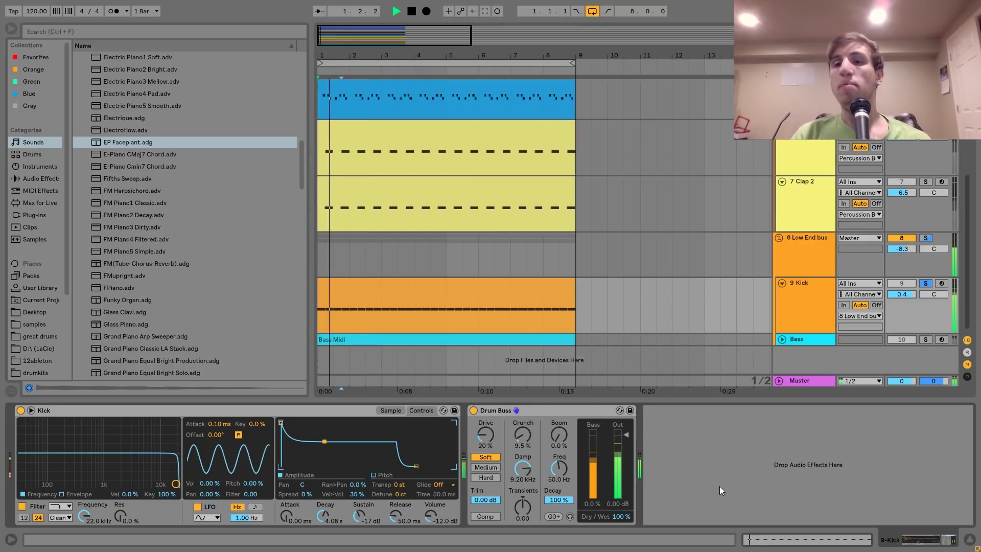
pyautogui.press('space')
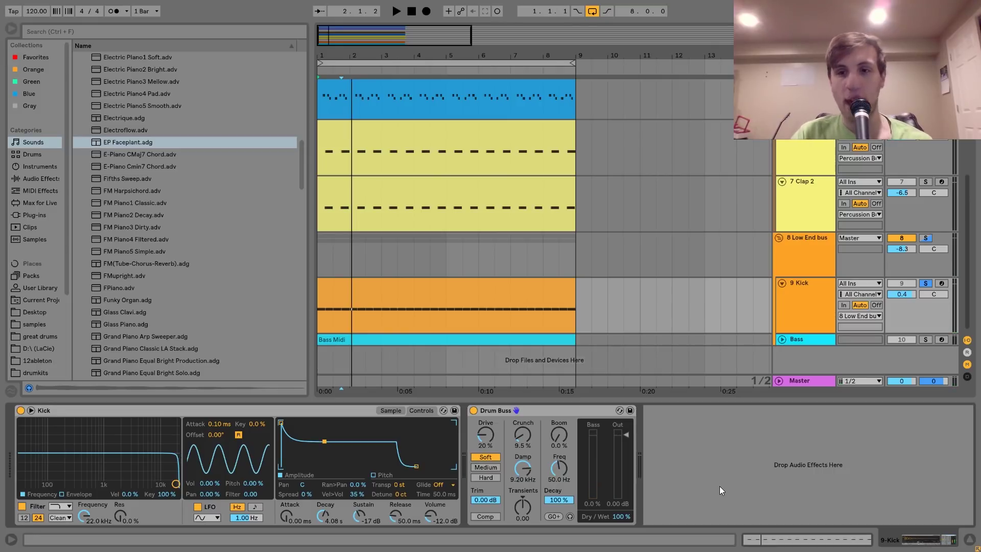
pyautogui.press('space')
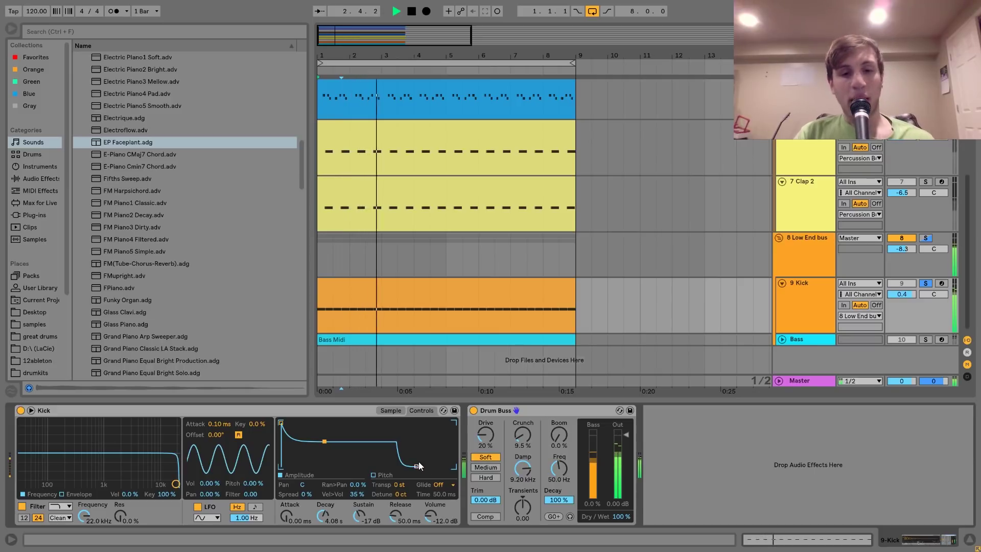
# Step: Play the soloed kick through its Drum Buss effect to hear how the processing shapes it
pyautogui.press('space')
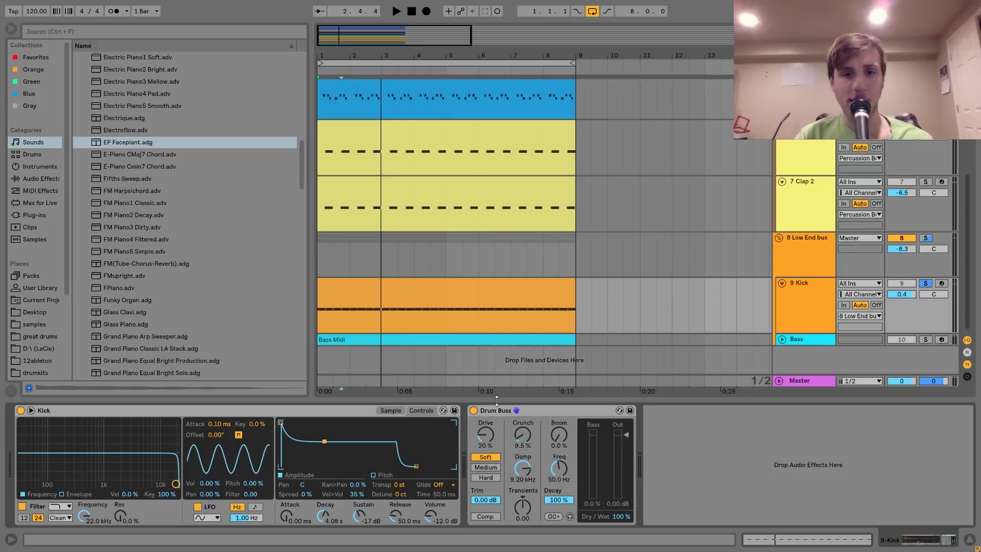
pyautogui.press('space')
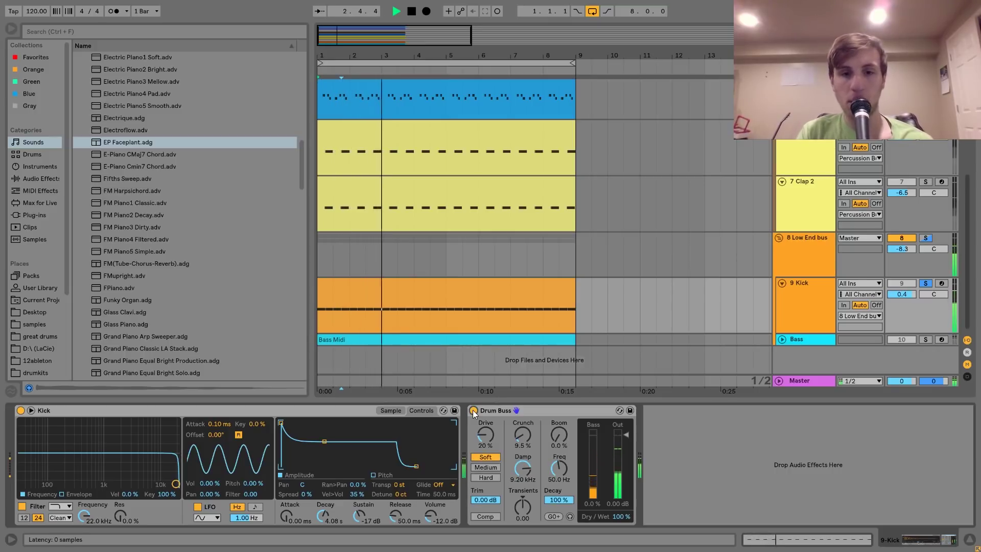
pyautogui.press('space')
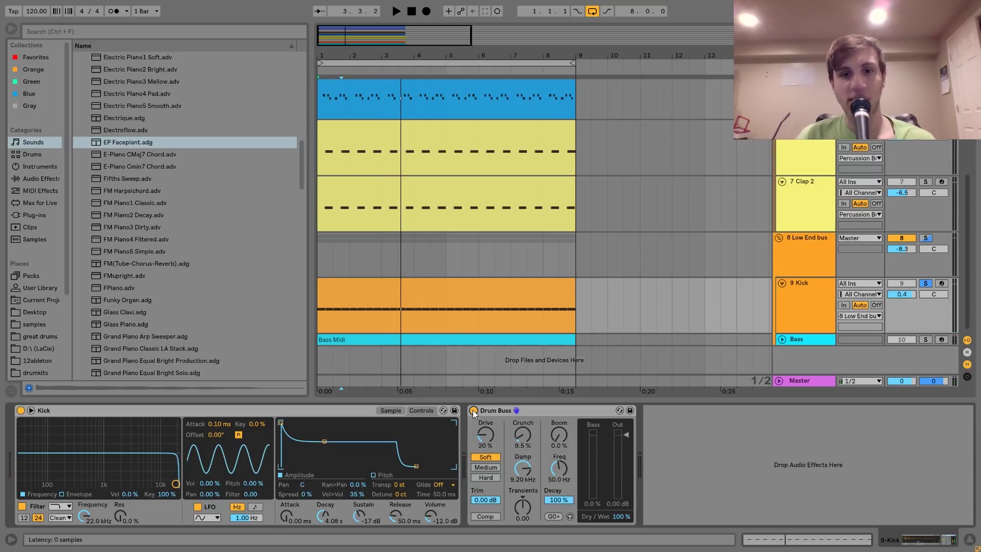
# Step: Check the soloed kick's pitch with the Tuner, delete the Tuner from the Kick track and replay the kick
pyautogui.press('space')
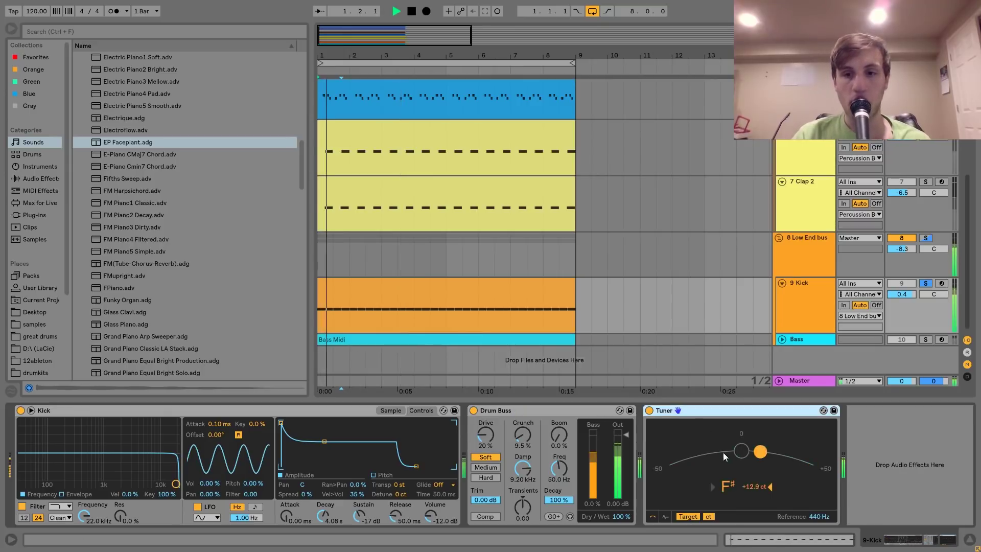
pyautogui.press('space')
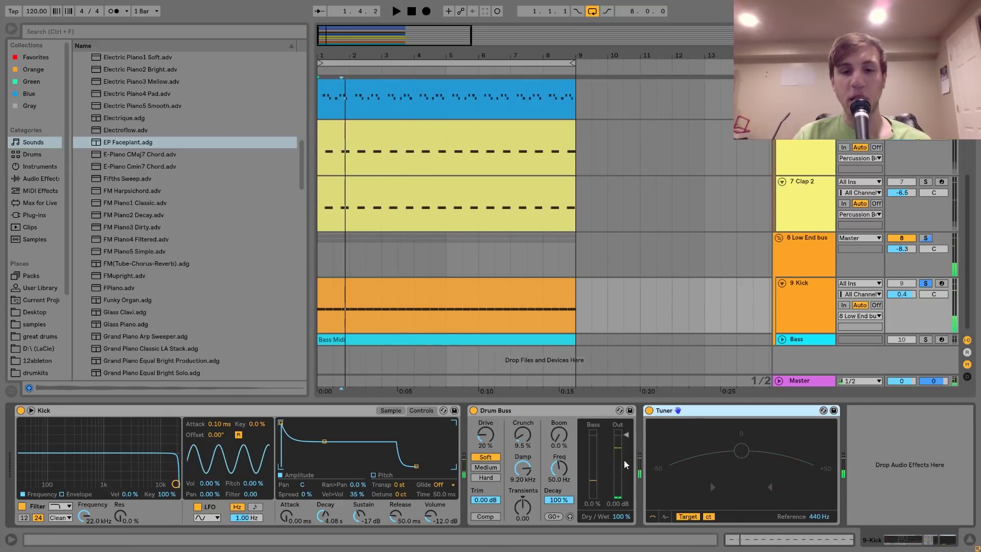
pyautogui.press('Delete')
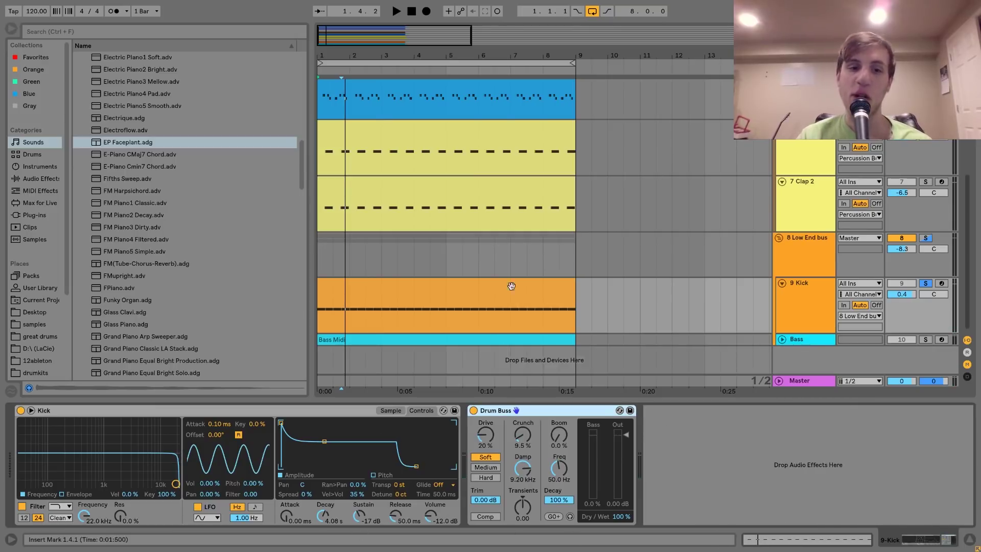
pyautogui.press('space')
pyautogui.press('space')
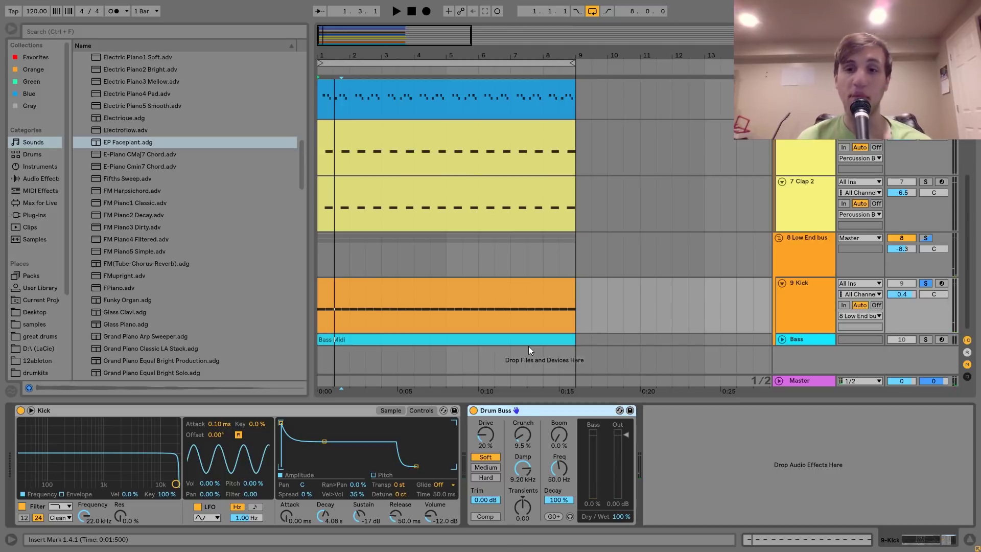
# Step: Unfold the Bass track, solo it and play its part
pyautogui.click(818, 338)
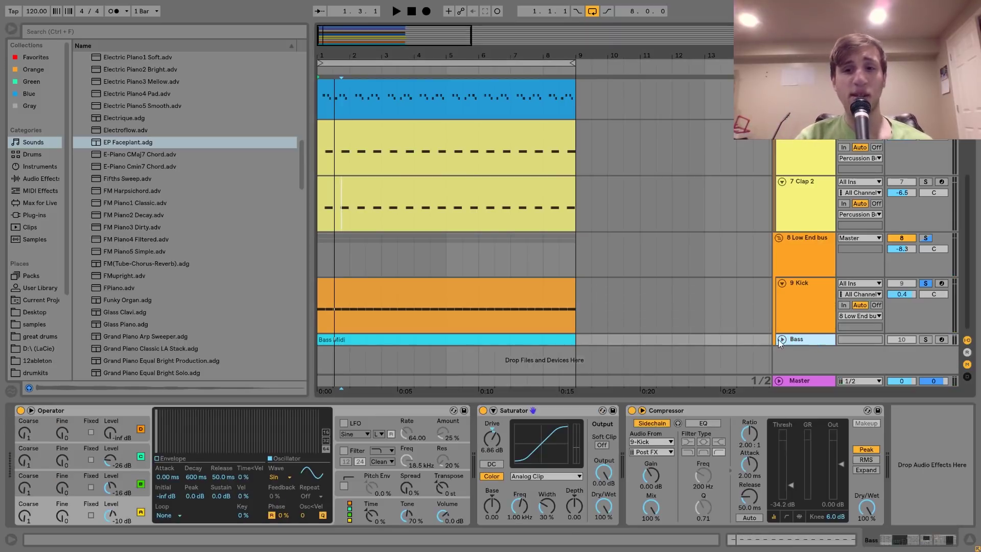
pyautogui.click(780, 339)
pyautogui.click(925, 324)
pyautogui.press('space')
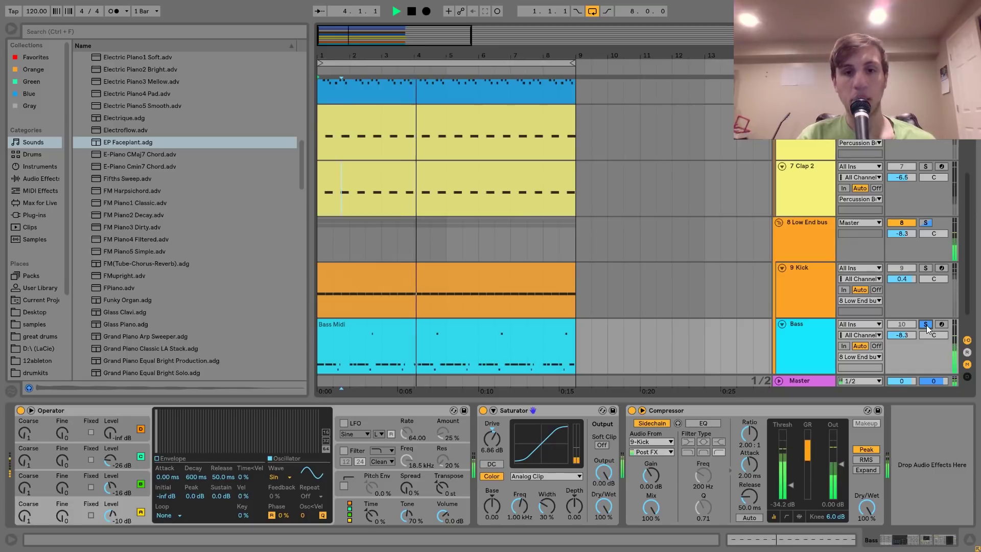
pyautogui.press('space')
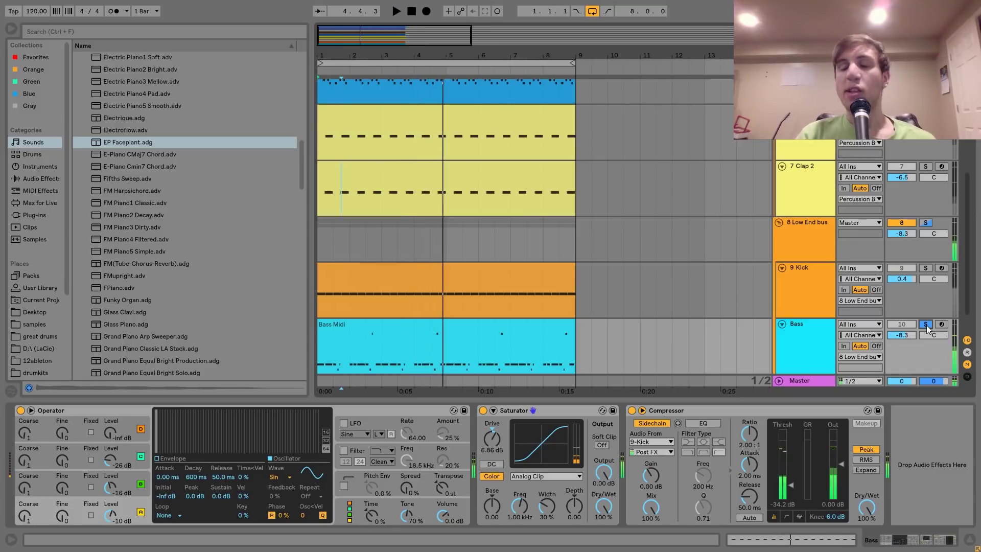
# Step: Open the Bass Midi clip and examine the pitches and rhythm of its notes while playing the soloed bass
pyautogui.doubleClick(506, 327)
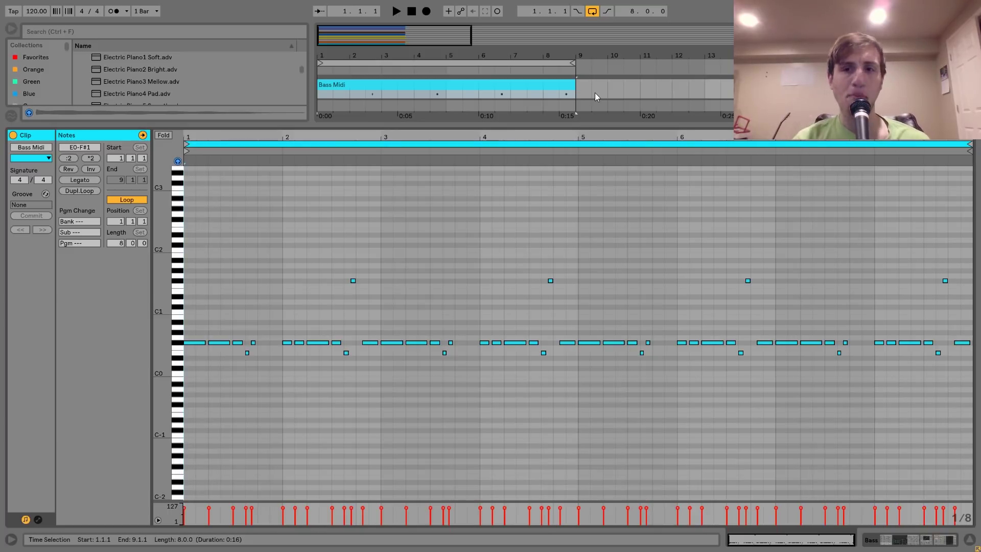
pyautogui.press('space')
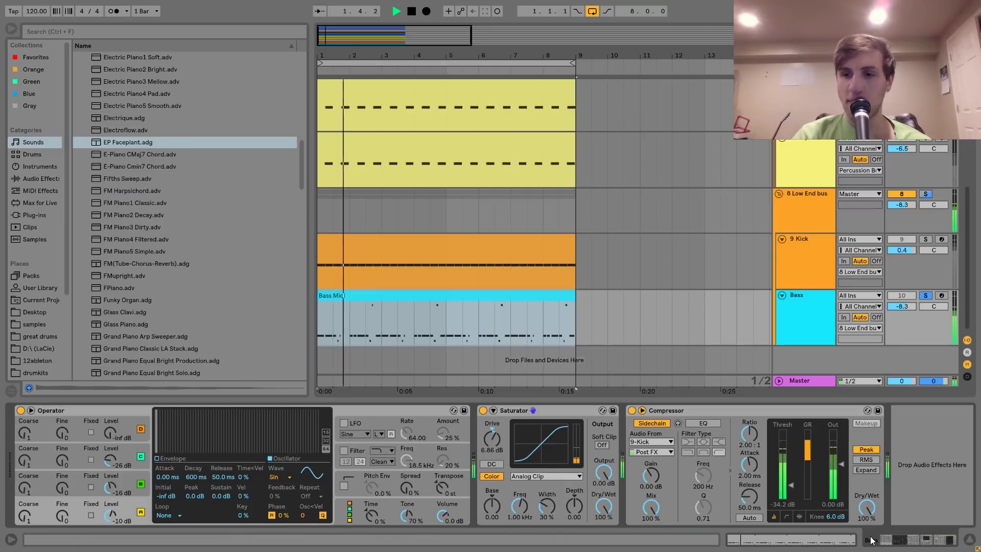
pyautogui.press('space')
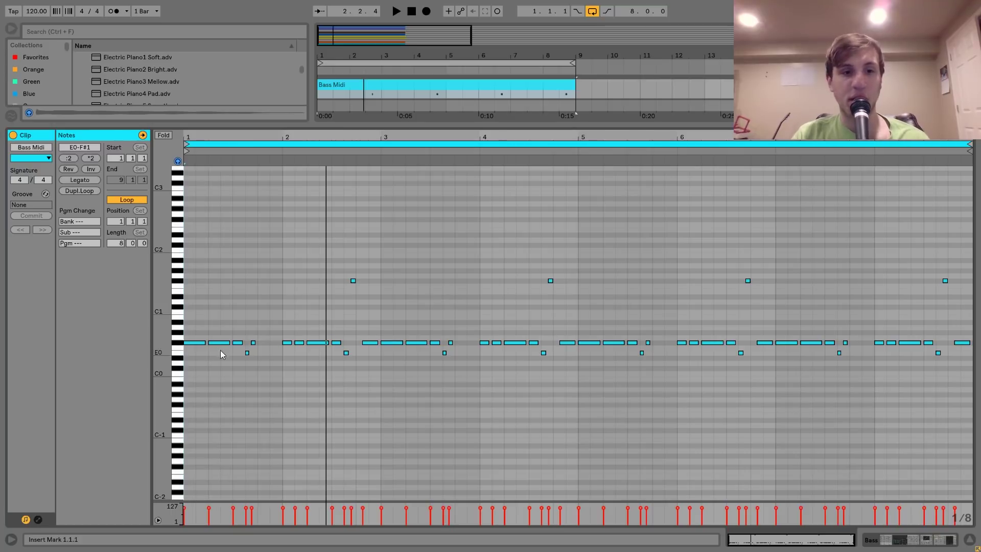
pyautogui.press('space')
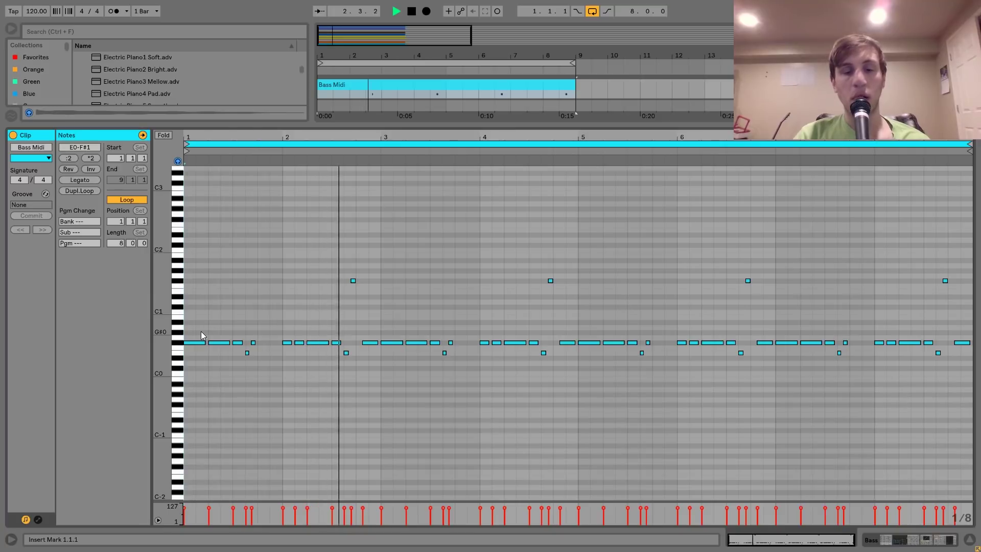
pyautogui.press('space')
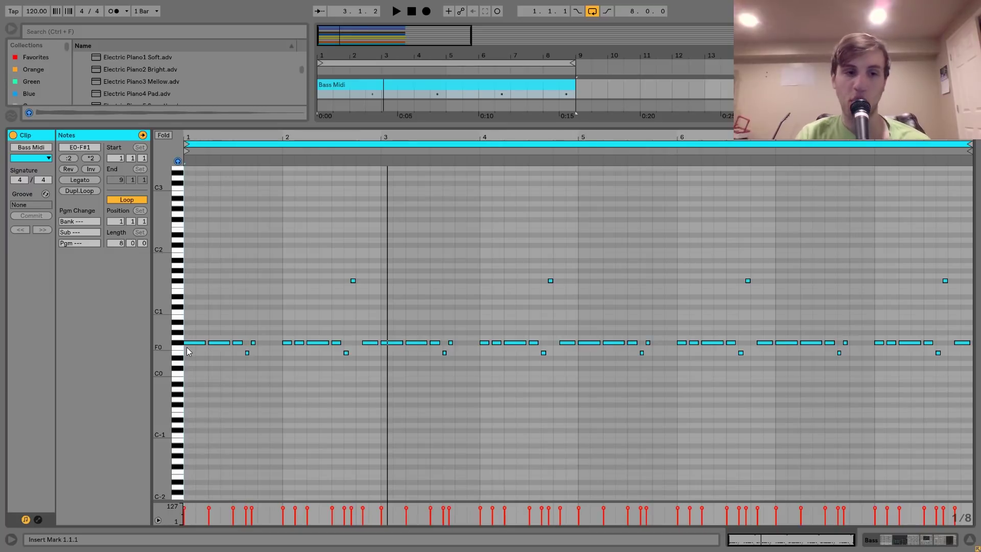
pyautogui.press('space')
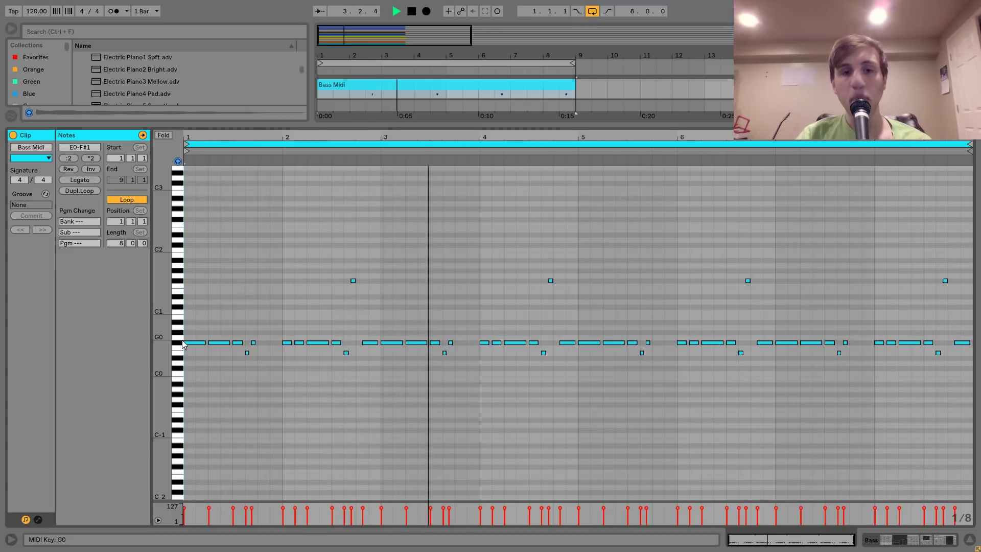
pyautogui.press('space')
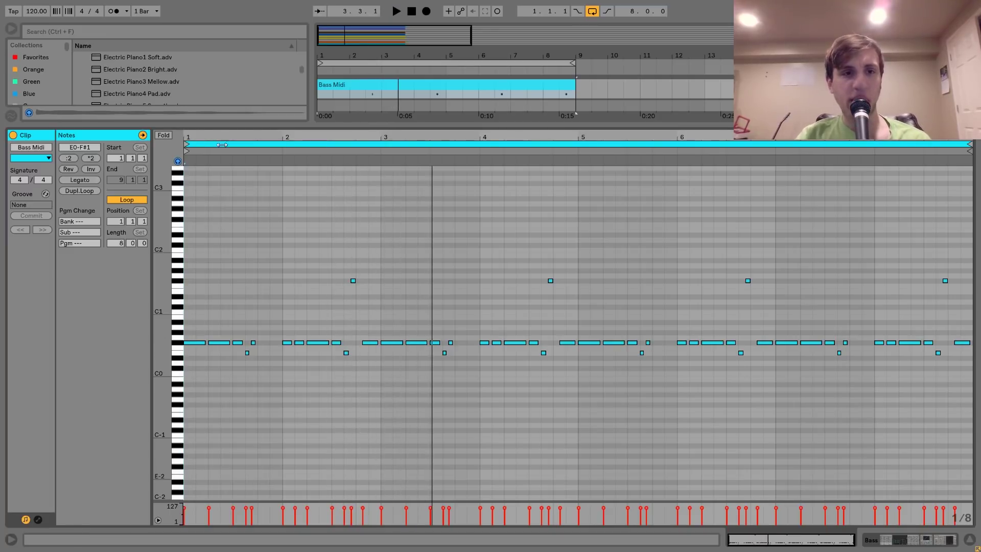
# Step: Select the first bar's notes in the Bass Midi clip to examine their lengths and the gaps between them
pyautogui.moveTo(223, 145); pyautogui.dragTo(224, 187)
pyautogui.moveTo(184, 311); pyautogui.dragTo(579, 424)
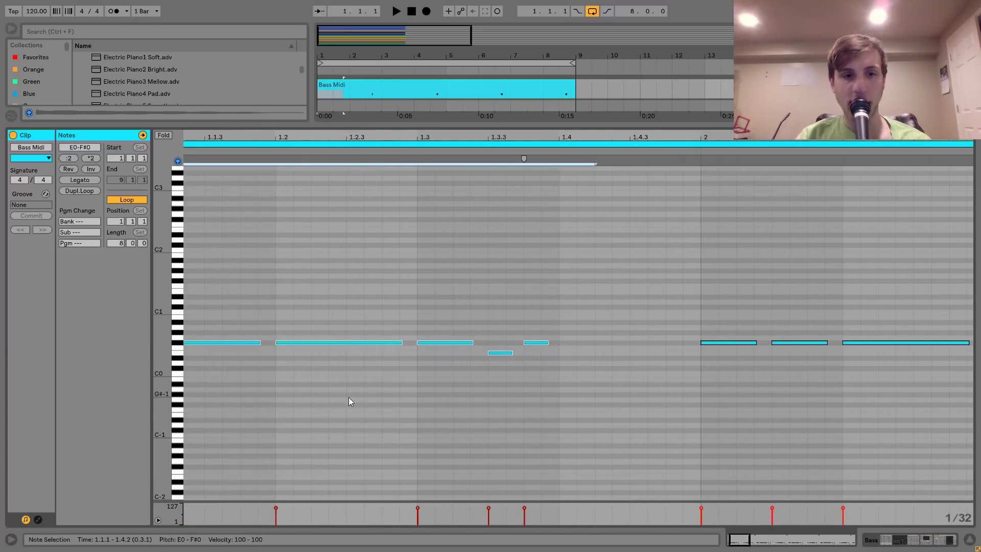
pyautogui.click(328, 383)
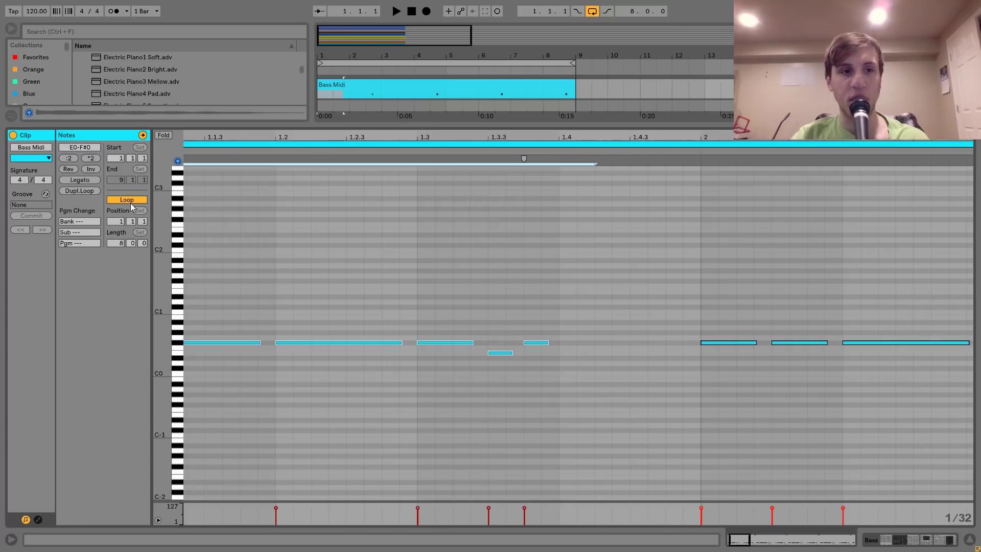
# Step: Try Legato on all notes of the Bass Midi clip, listen, undo it and replay the original gapped notes for comparison
pyautogui.hotkey('ctrl', 'a')
pyautogui.click(86, 179)
pyautogui.press('space')
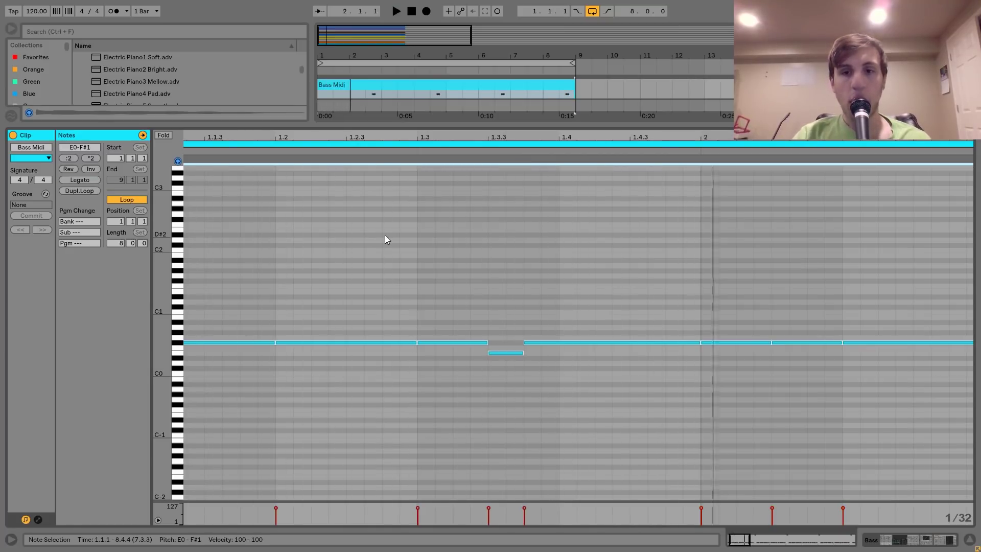
pyautogui.hotkey('ctrl', 'z')
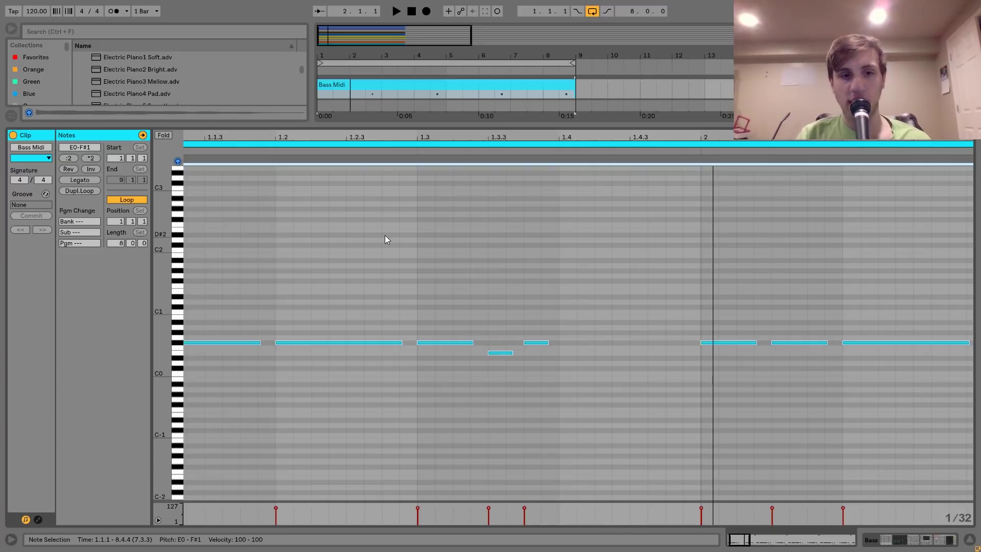
pyautogui.press('space')
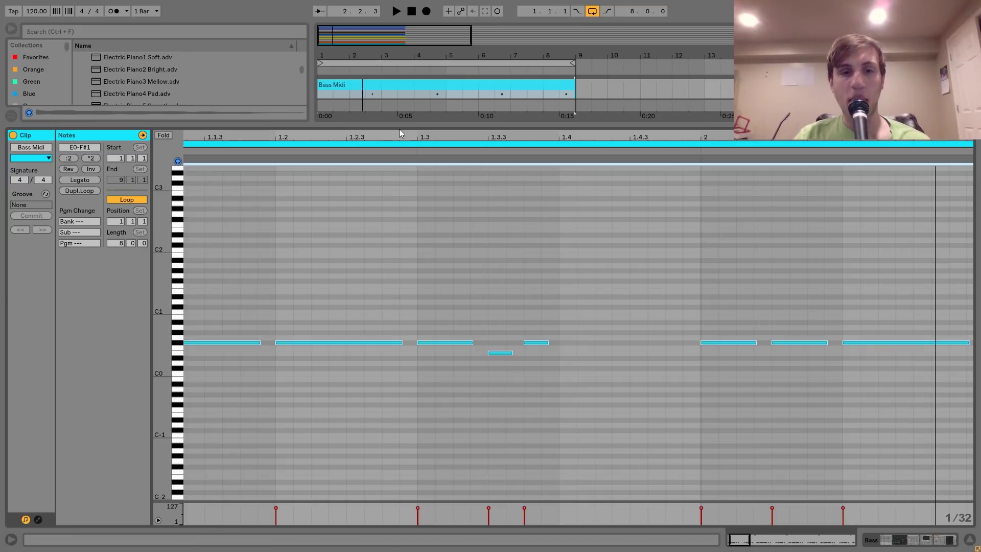
pyautogui.moveTo(400, 137); pyautogui.dragTo(399, 56)
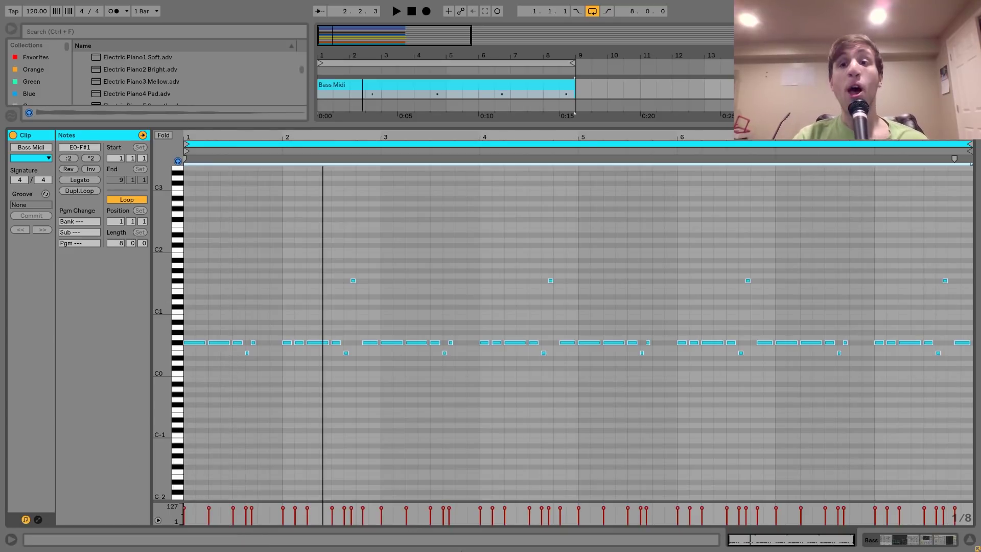
# Step: Return to the Bass track's devices and compare the bass with Operator's oscillators B and C off and on, ending with both on
pyautogui.hotkey('shift', 'Tab')
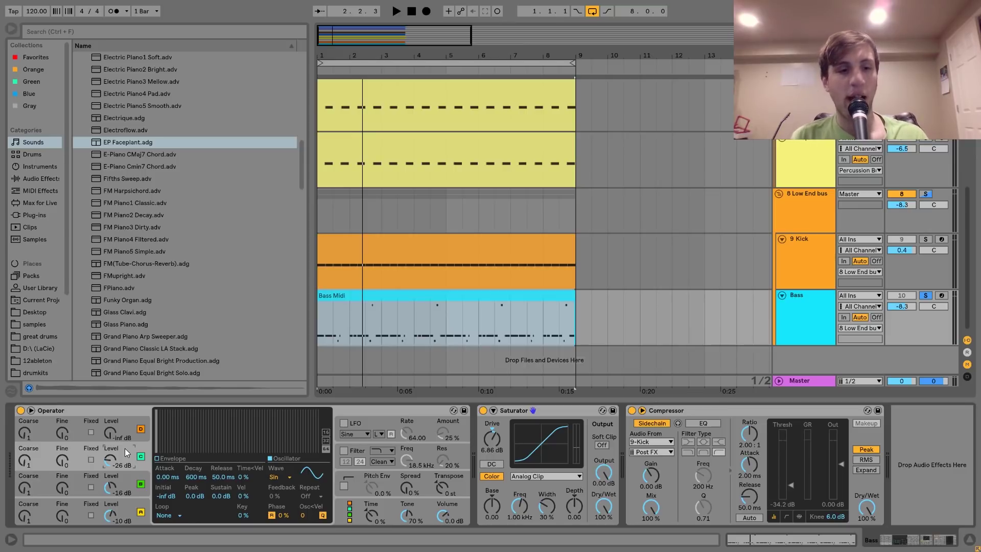
pyautogui.click(140, 456)
pyautogui.click(141, 484)
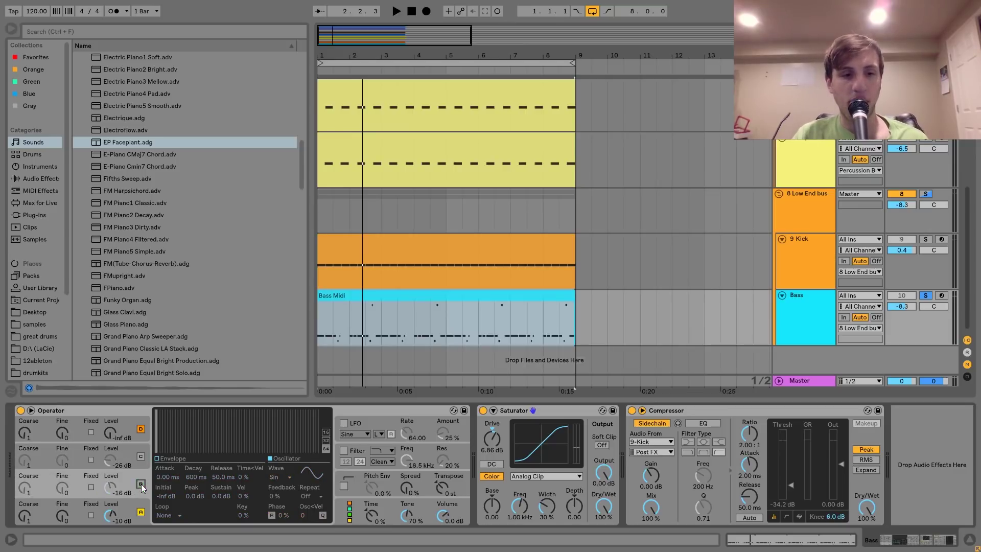
pyautogui.press('space')
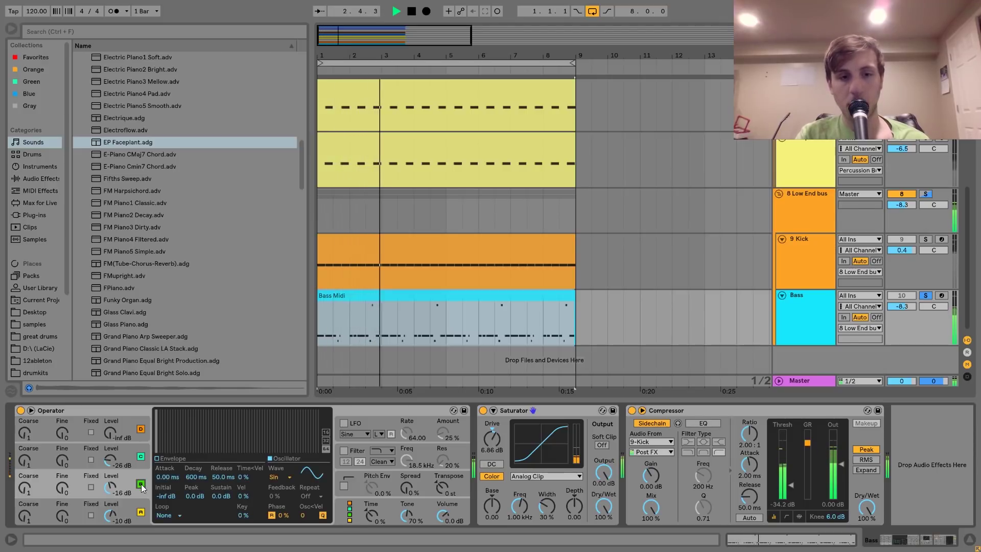
pyautogui.press('space')
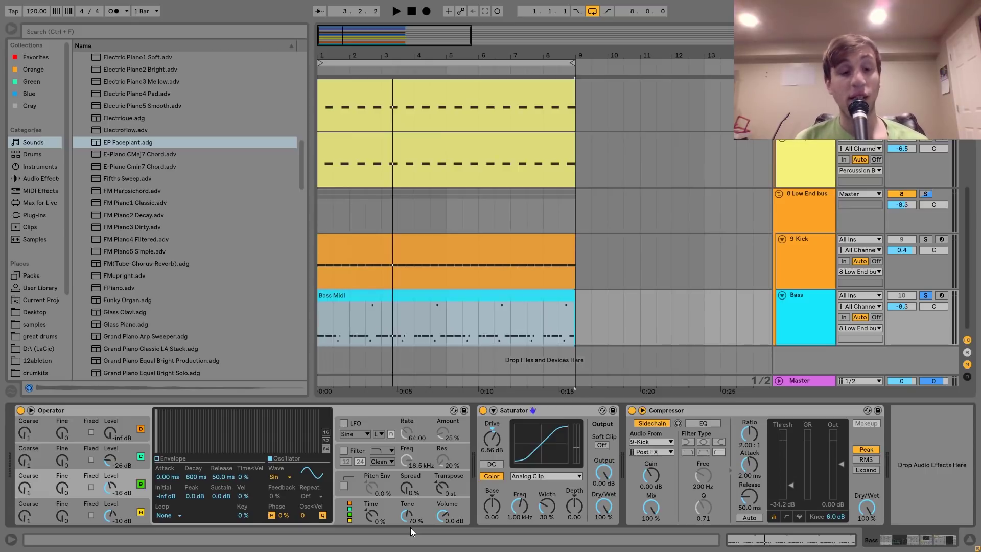
# Step: Compare the soloed bass with the Saturator on and off, ending with it switched on
pyautogui.press('space')
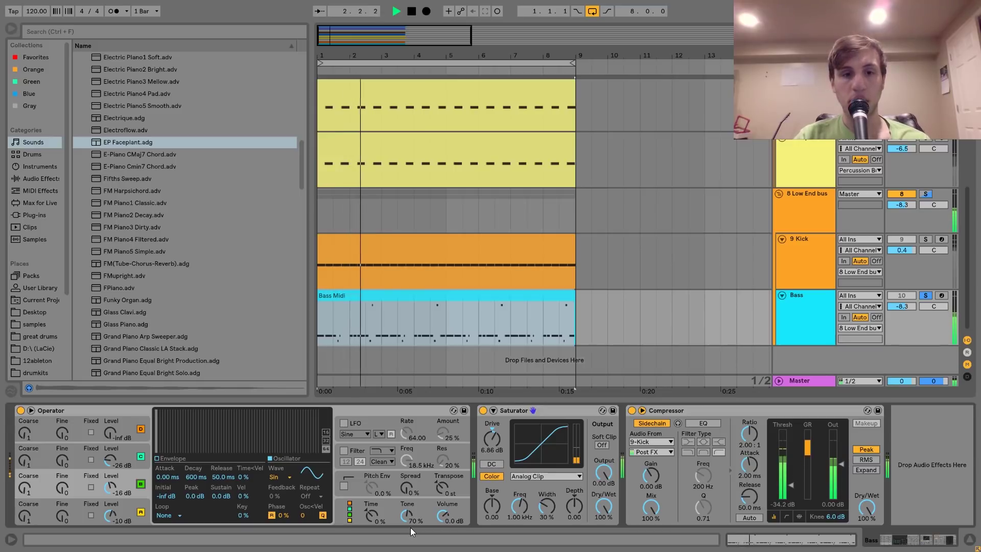
pyautogui.press('space')
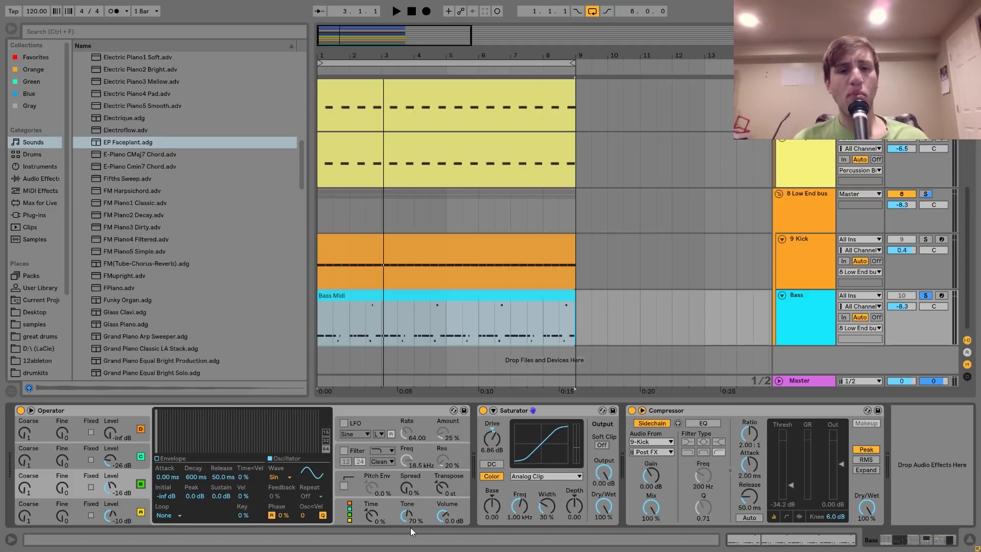
pyautogui.click(483, 410)
pyautogui.press('space')
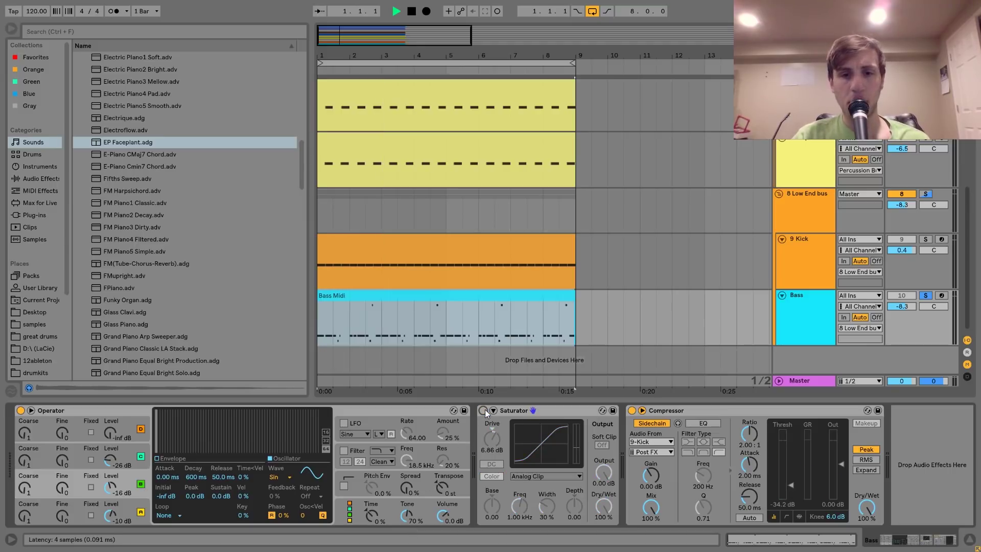
pyautogui.click(483, 411)
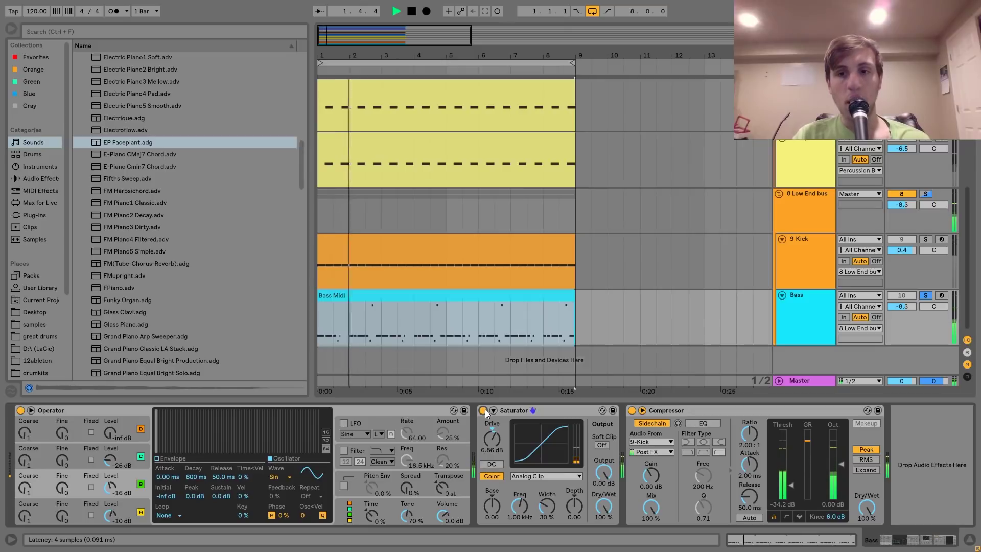
pyautogui.press('space')
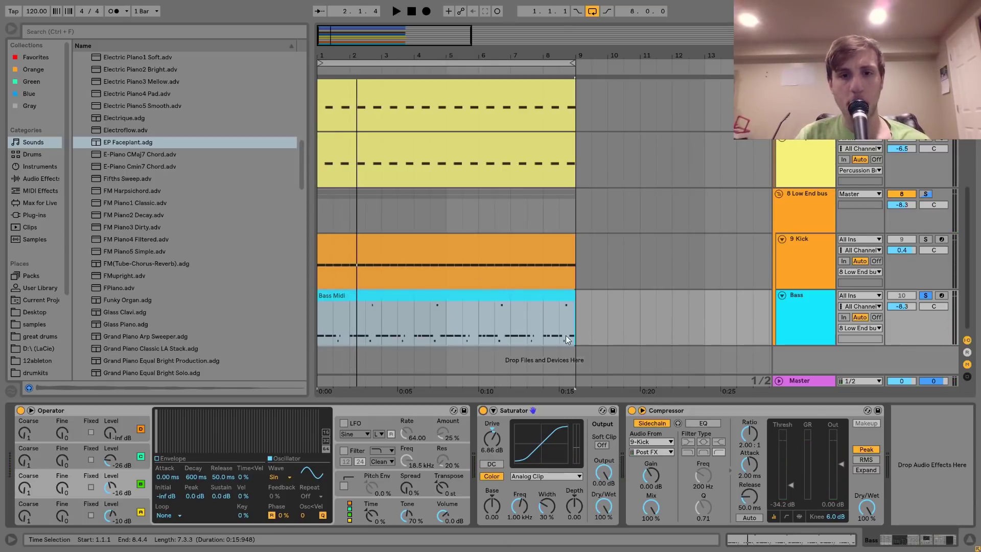
# Step: Select the bass clip's eight bars, solo the Low End bus instead of the Bass track, and play kick and bass together
pyautogui.moveTo(577, 339); pyautogui.dragTo(290, 321)
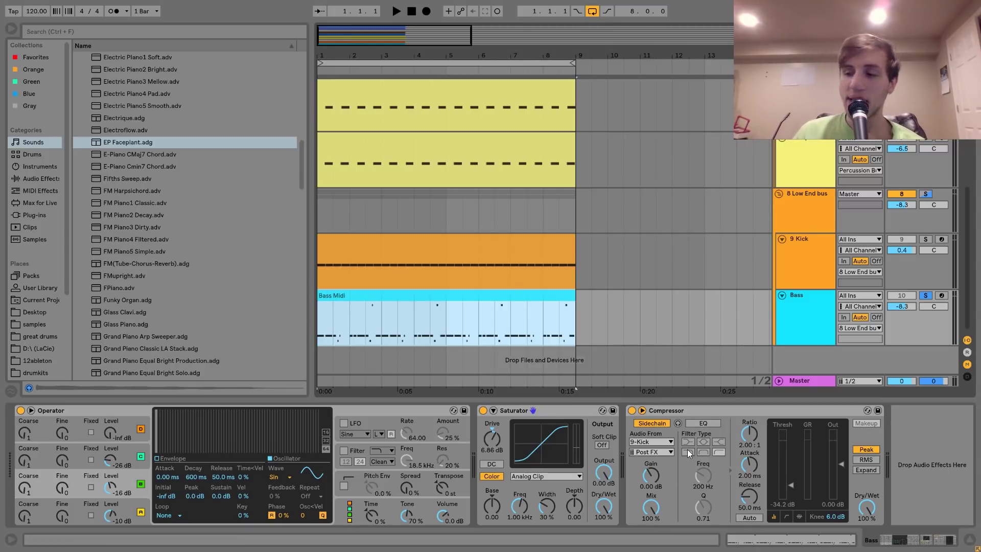
pyautogui.click(800, 191)
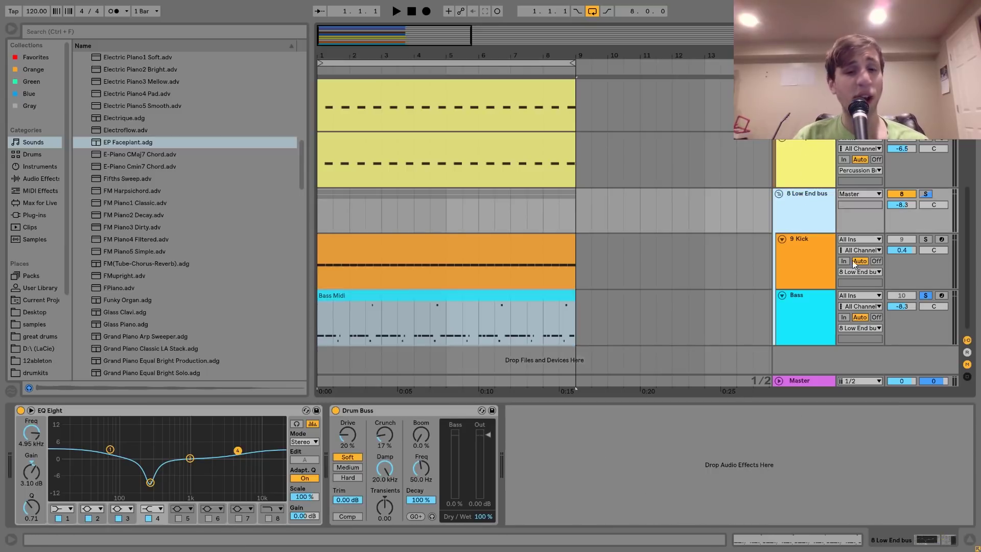
pyautogui.click(924, 193)
pyautogui.press('space')
pyautogui.press('space')
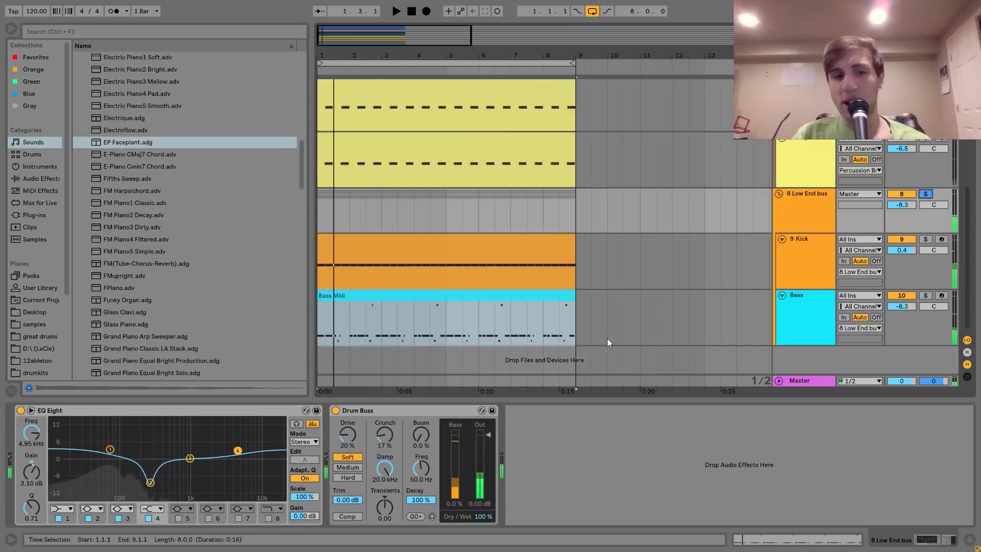
# Step: Switch off Drum Buss on the Low End bus and compare the low end from bar 1 with EQ Eight off and on, ending on
pyautogui.hotkey('ctrl', 'a')
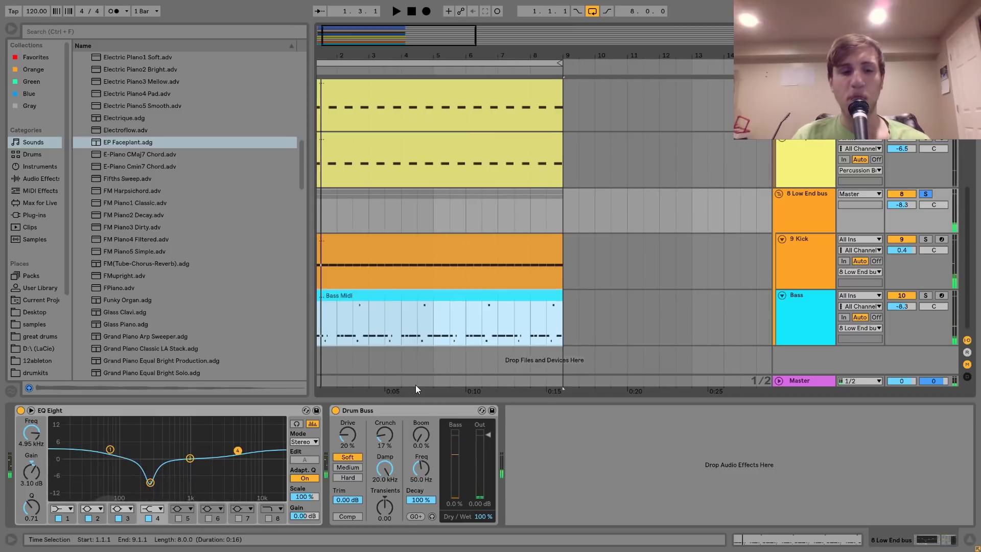
pyautogui.click(320, 205)
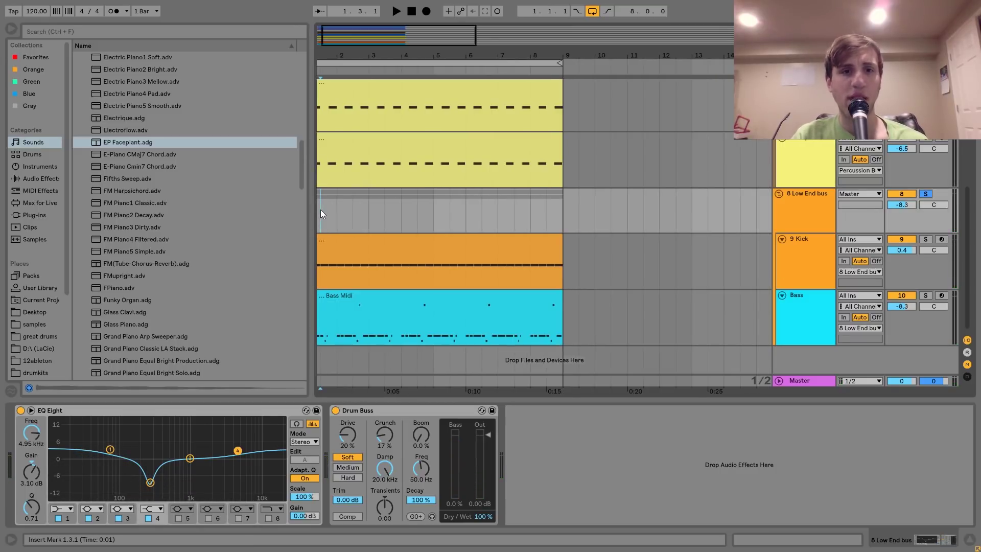
pyautogui.press('Home')
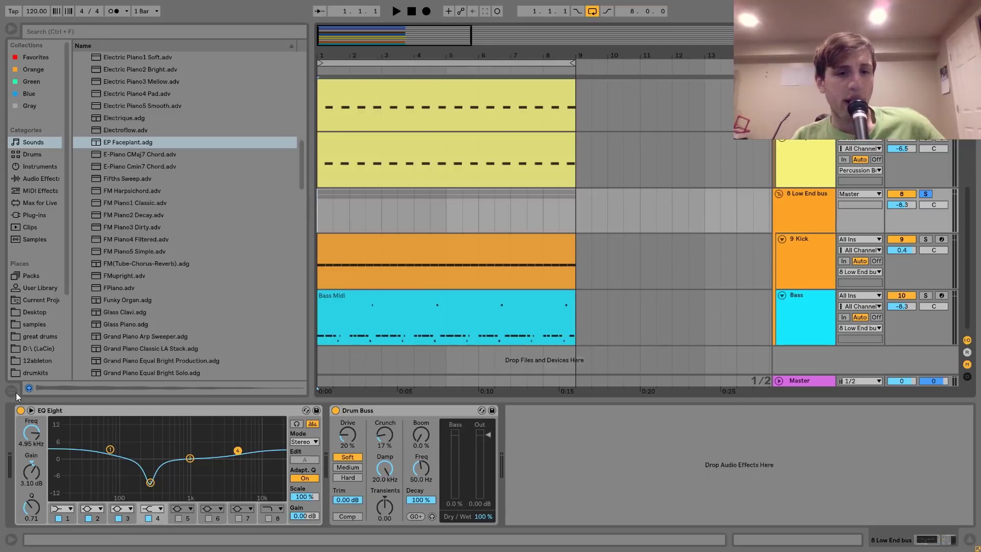
pyautogui.click(336, 412)
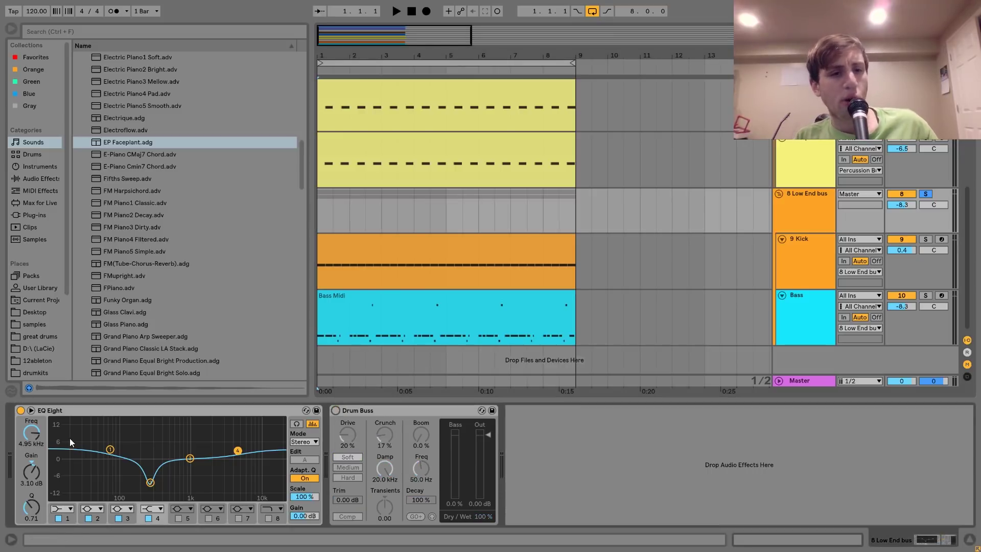
pyautogui.click(20, 410)
pyautogui.press('space')
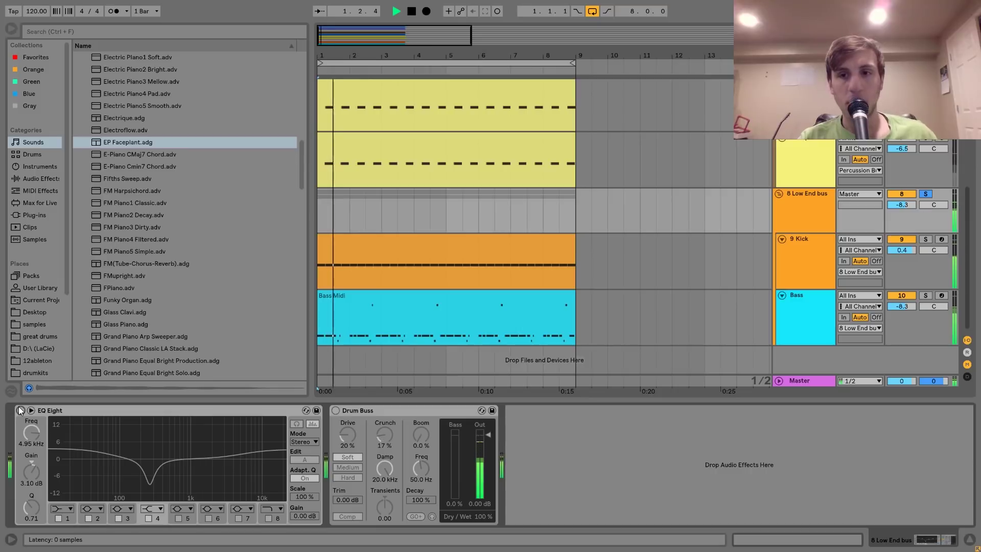
pyautogui.press('space')
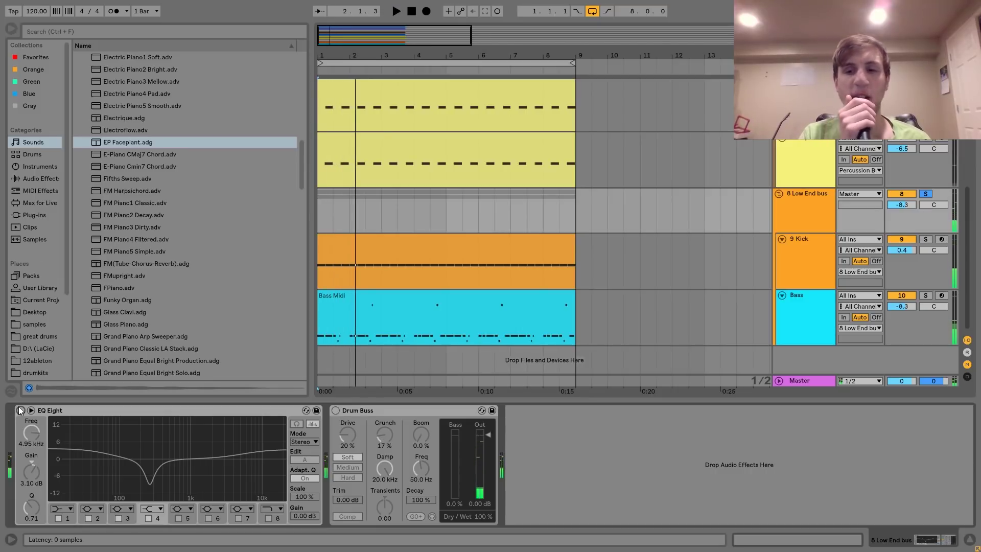
pyautogui.click(20, 410)
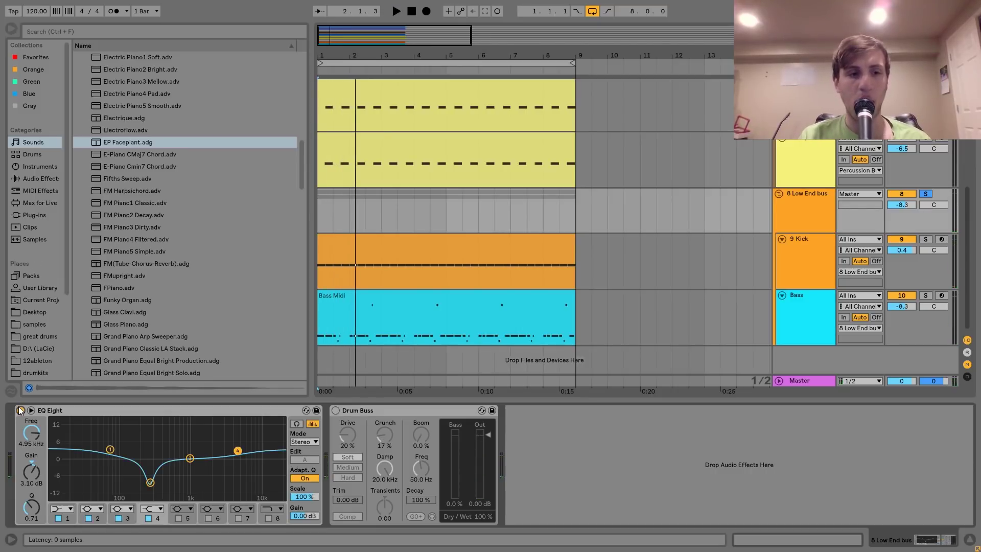
pyautogui.press('space')
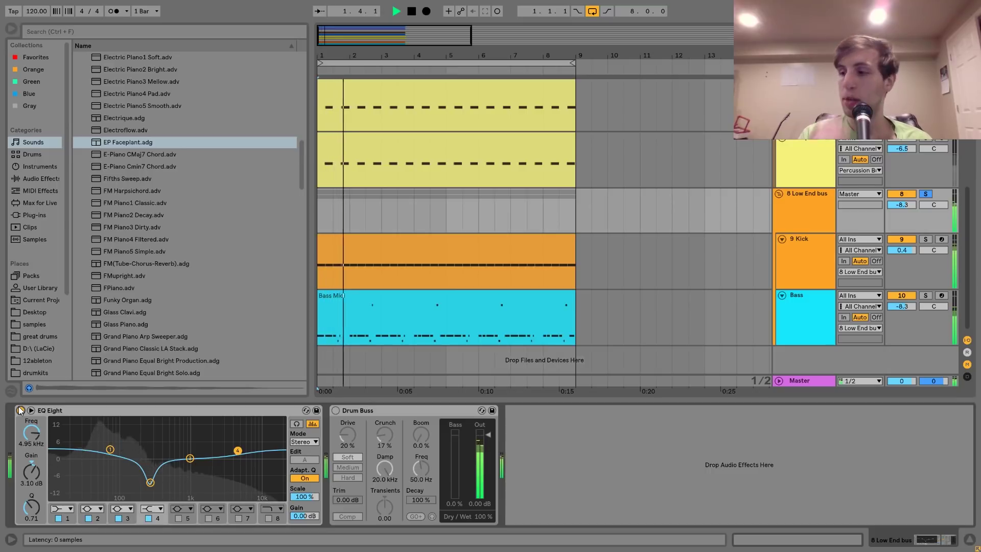
pyautogui.press('space')
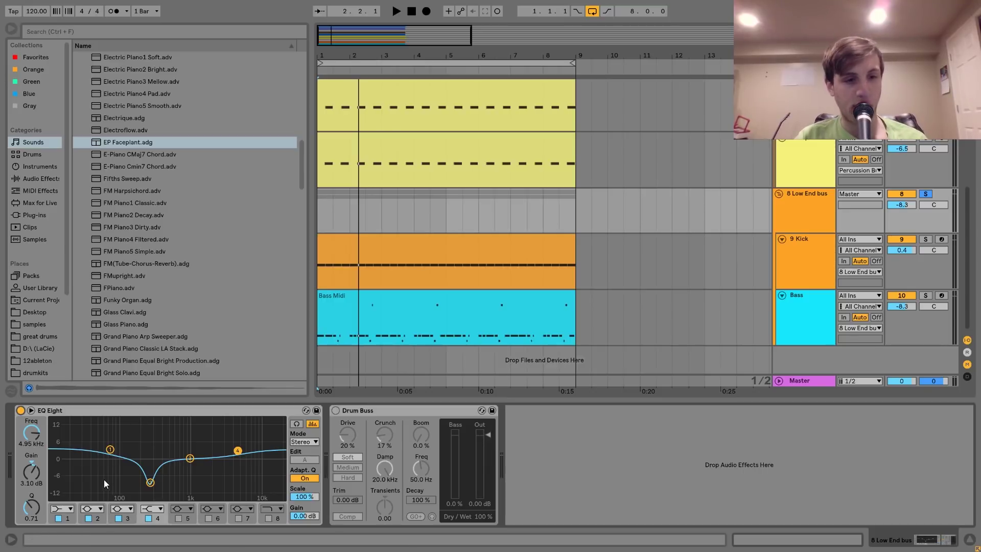
# Step: Select band 1 of the Low End bus's EQ Eight and play the kick and bass to hear the low boost
pyautogui.click(110, 450)
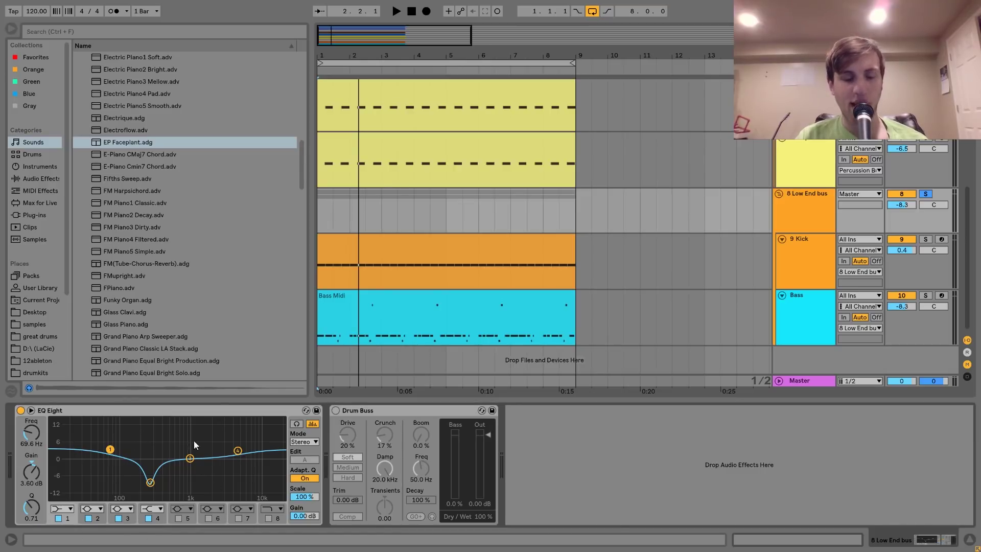
pyautogui.press('space')
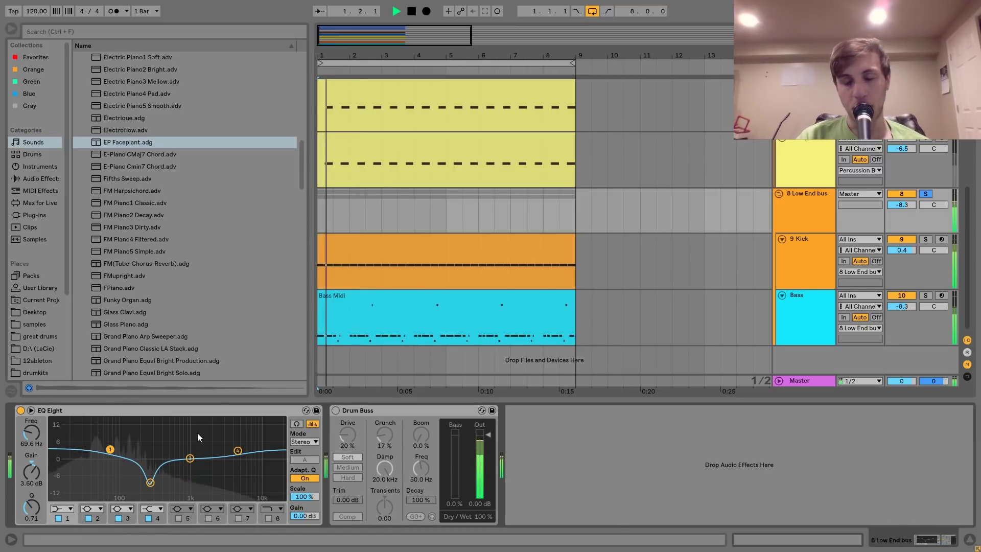
pyautogui.press('space')
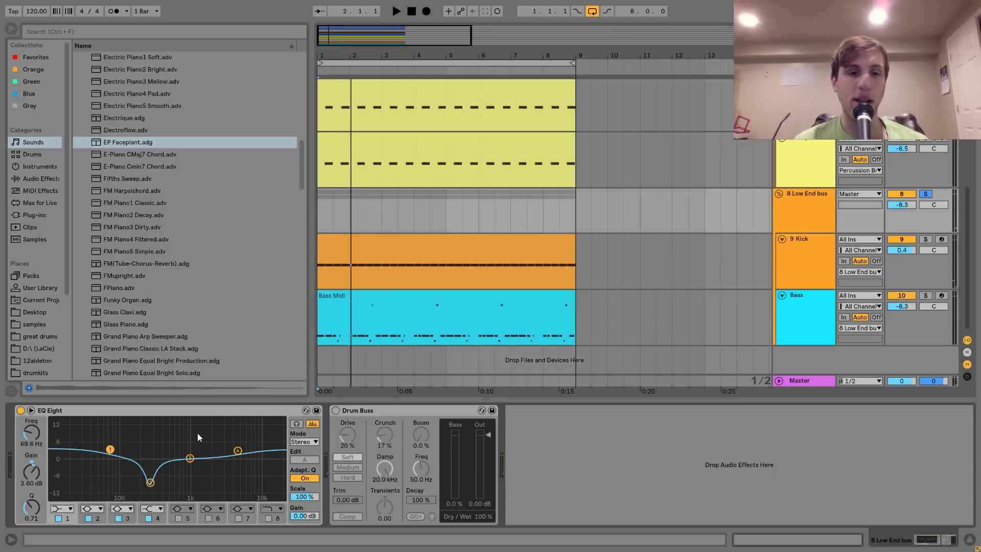
# Step: Select EQ Eight's band 2 cut and compare the low end with the EQ off and on, ending with it on
pyautogui.click(151, 482)
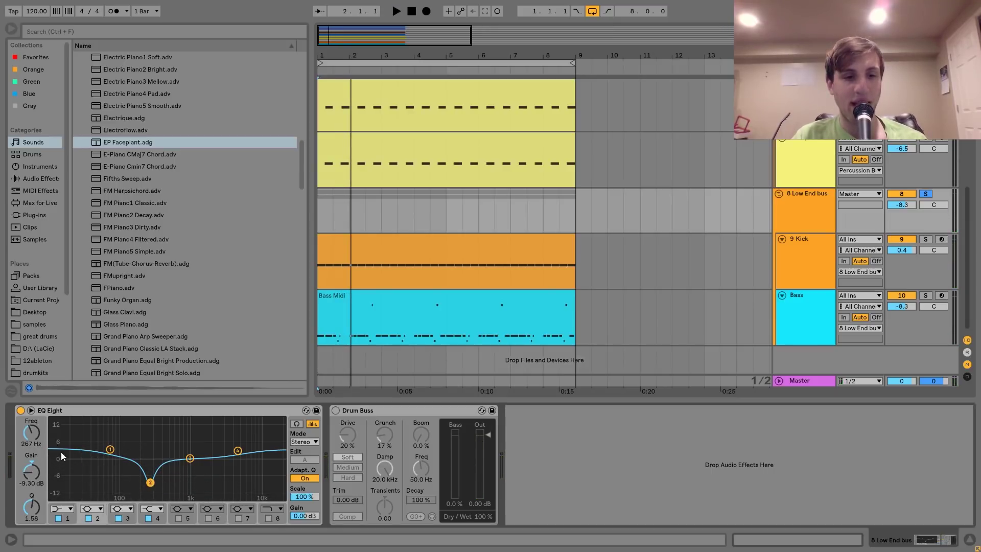
pyautogui.press('space')
pyautogui.click(21, 410)
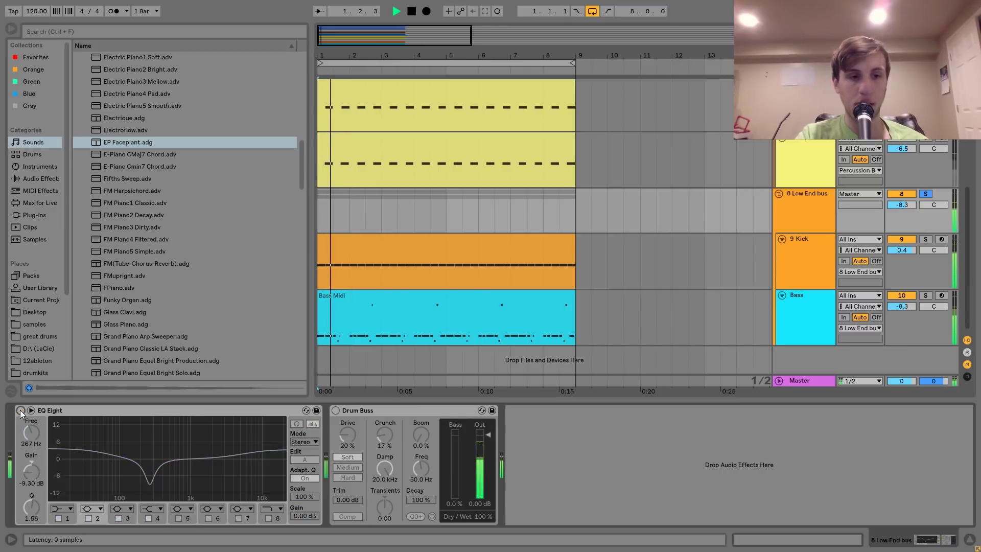
pyautogui.click(20, 411)
pyautogui.press('space')
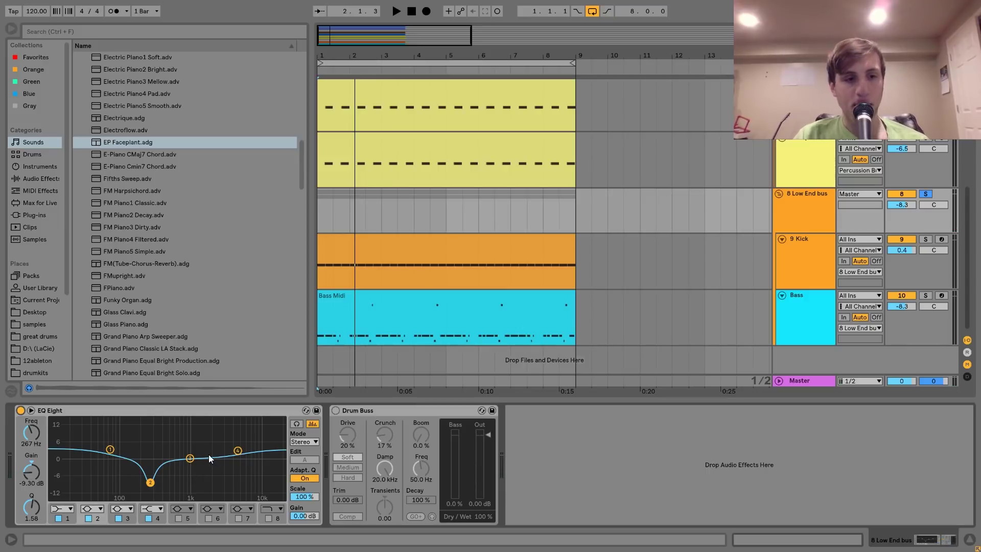
# Step: View the Bass and Kick device chains, then compare the Low End bus with EQ Eight off and on, ending on
pyautogui.click(477, 307)
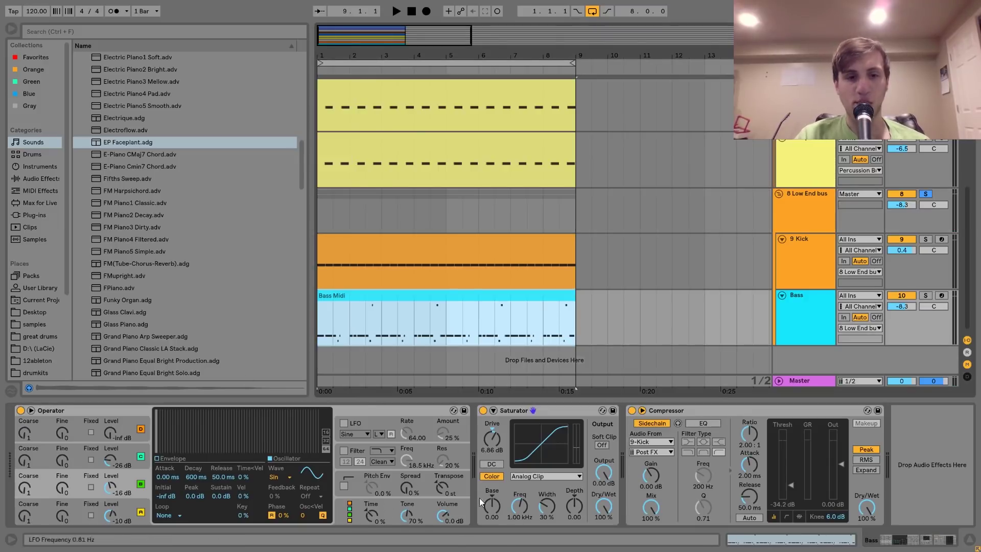
pyautogui.click(423, 239)
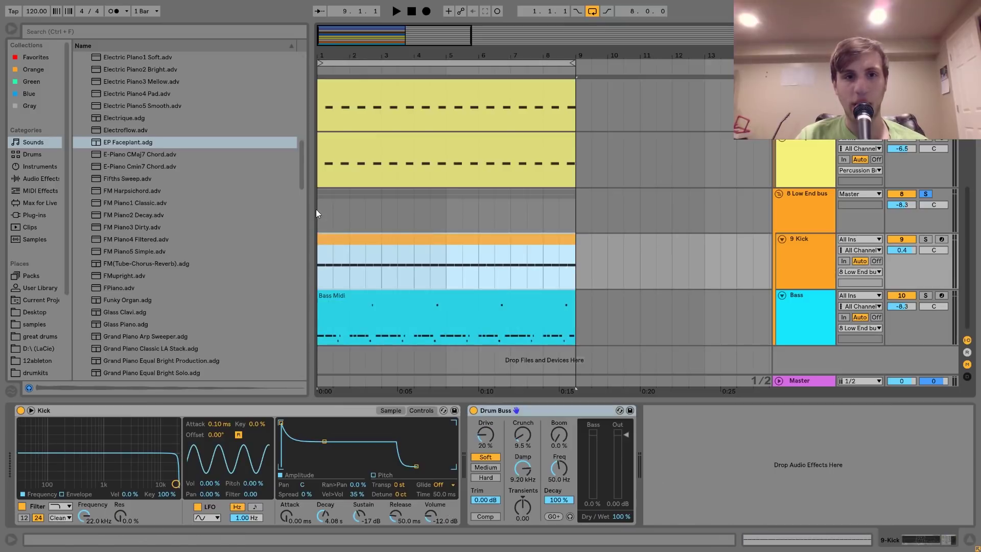
pyautogui.click(321, 210)
pyautogui.press('space')
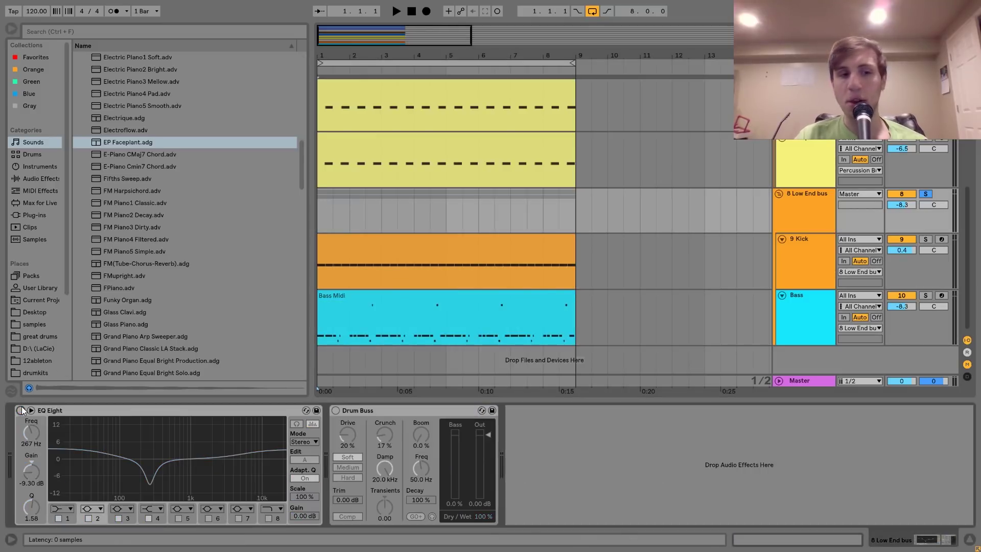
pyautogui.press('space')
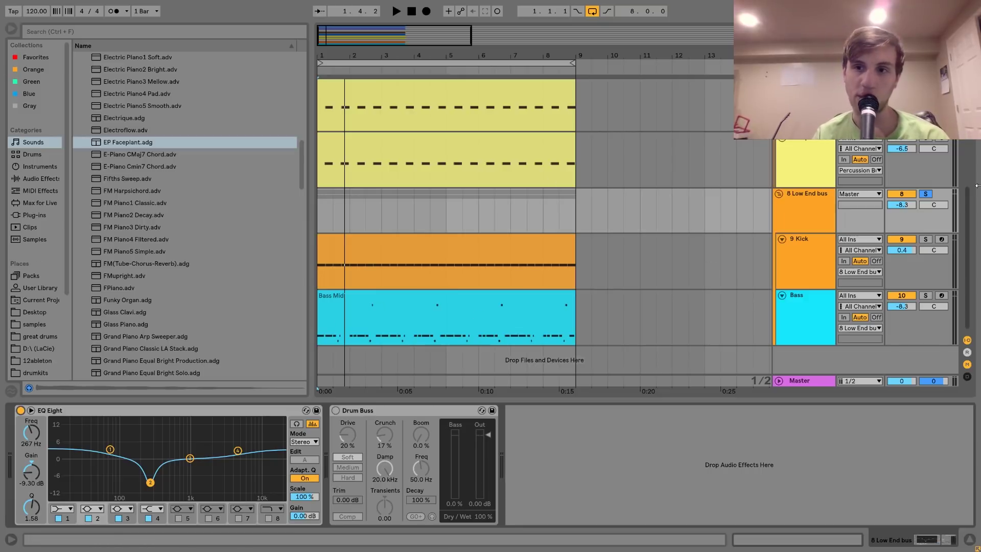
# Step: Unsolo the Low End bus, switch its Drum Buss back on and play the full mix
pyautogui.click(926, 194)
pyautogui.click(336, 410)
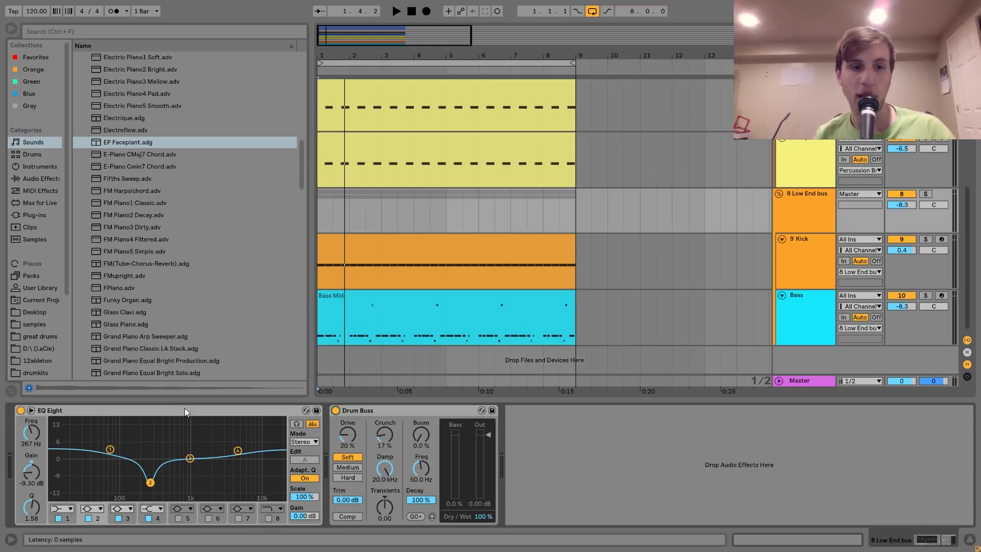
pyautogui.press('space')
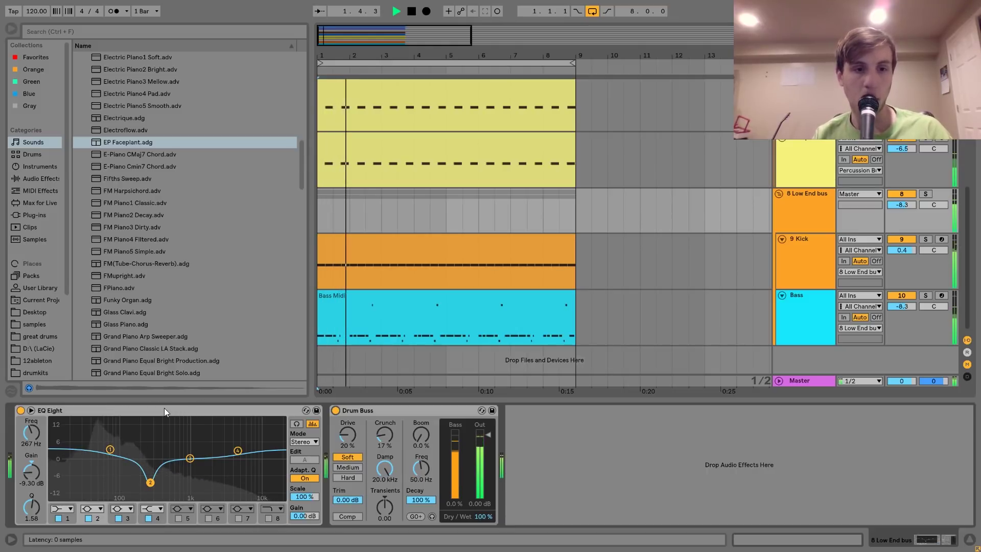
# Step: Copy the Low End bus's EQ Eight onto the Master track, play the full mix through it and delete the copy
pyautogui.click(164, 410)
pyautogui.press('space')
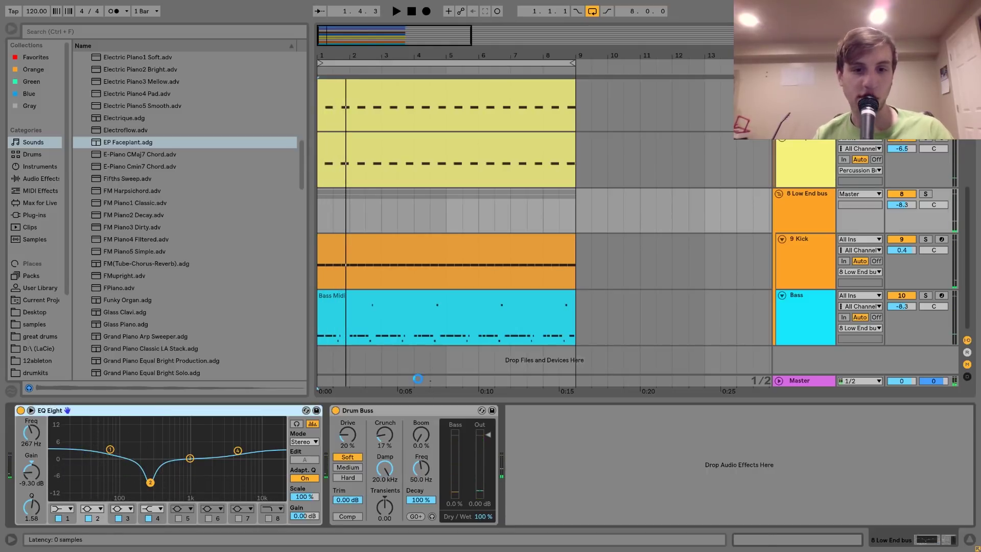
pyautogui.click(418, 382)
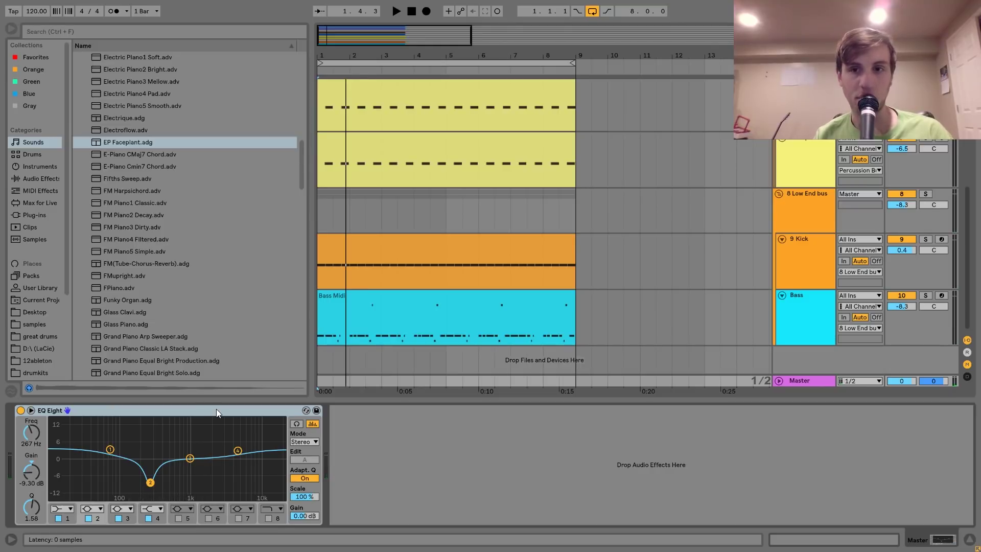
pyautogui.press('space')
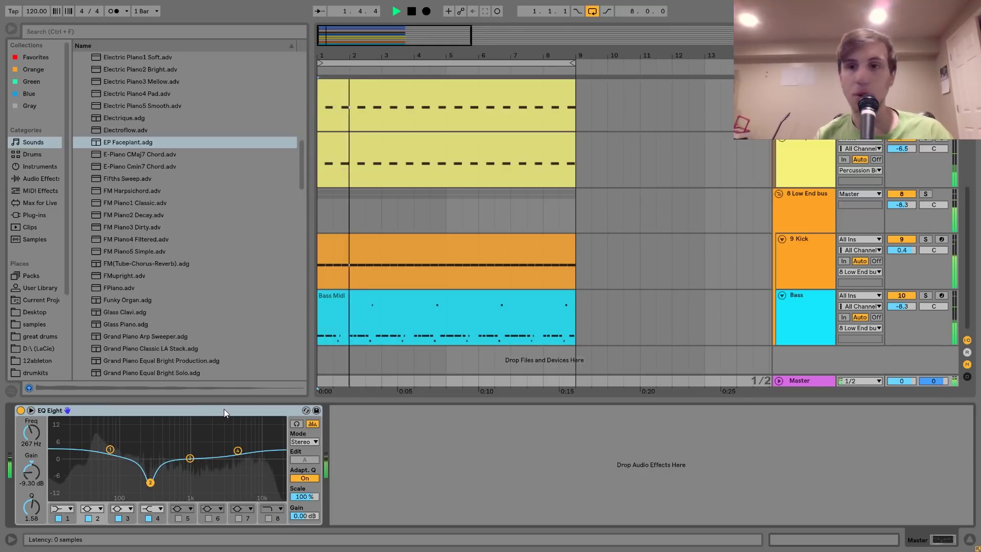
pyautogui.press('Delete')
pyautogui.press('space')
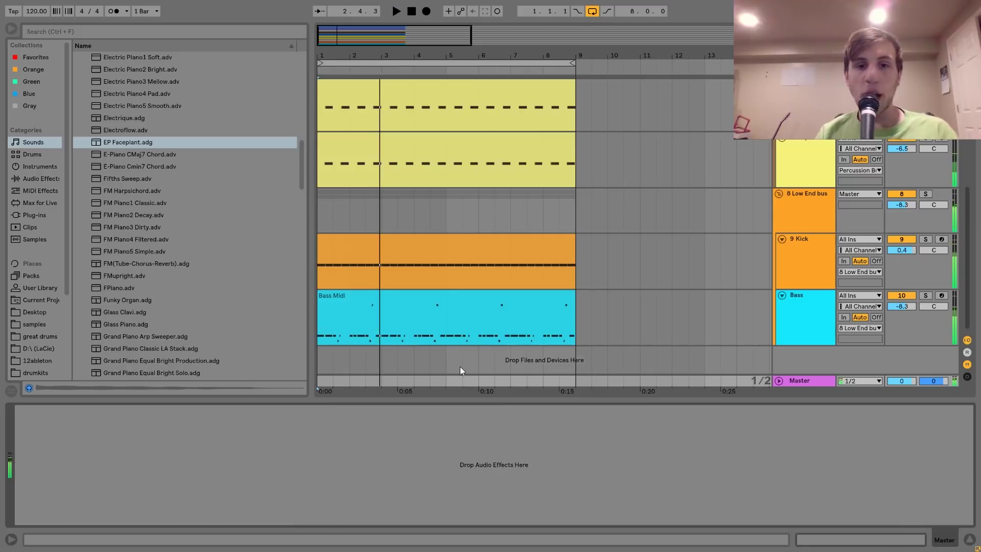
# Step: Solo the Low End bus and compare the kick and bass with Drum Buss off and on, ending with it on
pyautogui.click(800, 213)
pyautogui.click(925, 194)
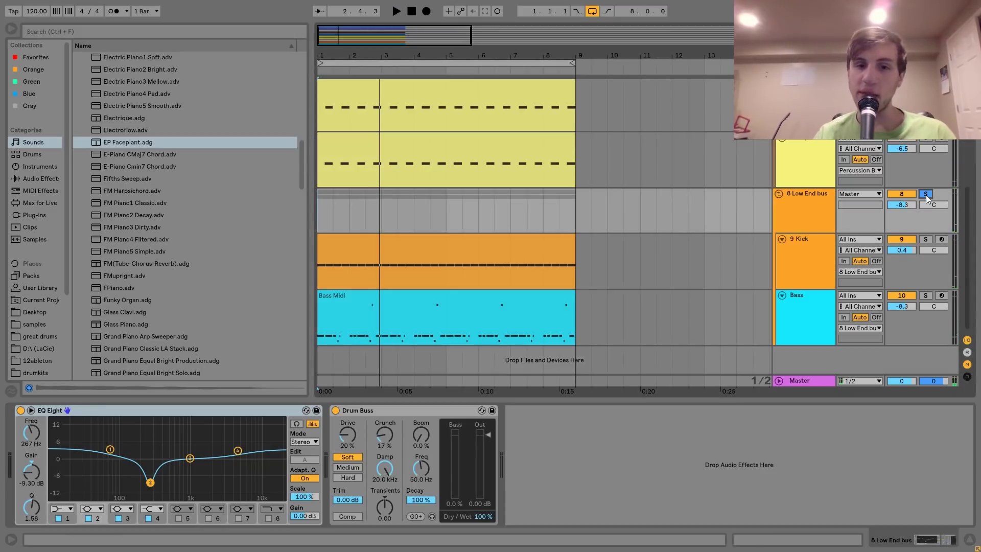
pyautogui.click(336, 411)
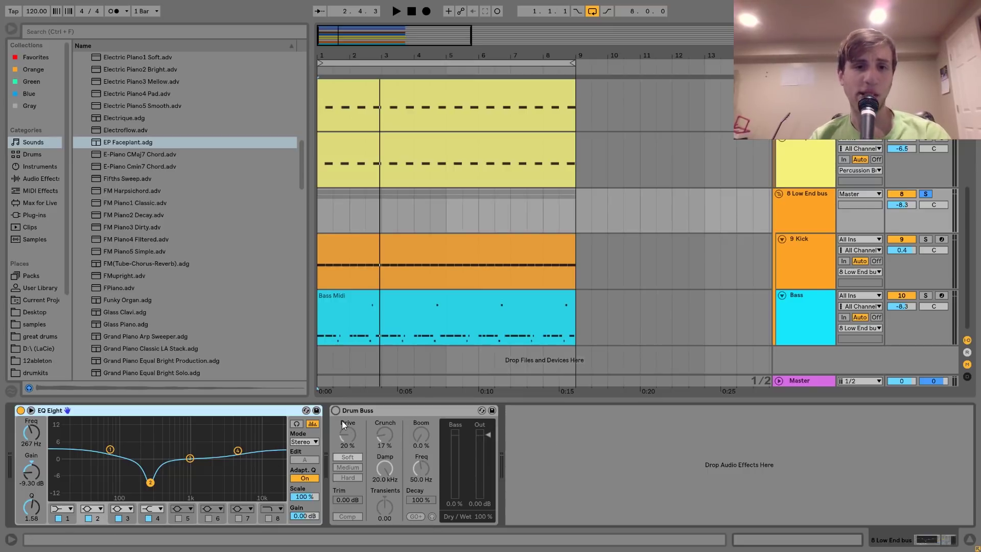
pyautogui.press('space')
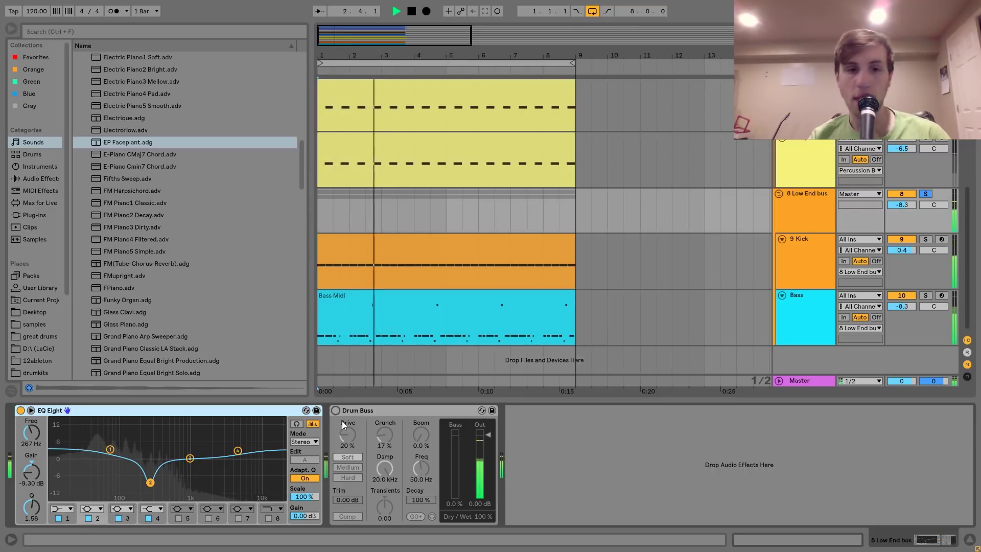
pyautogui.click(337, 410)
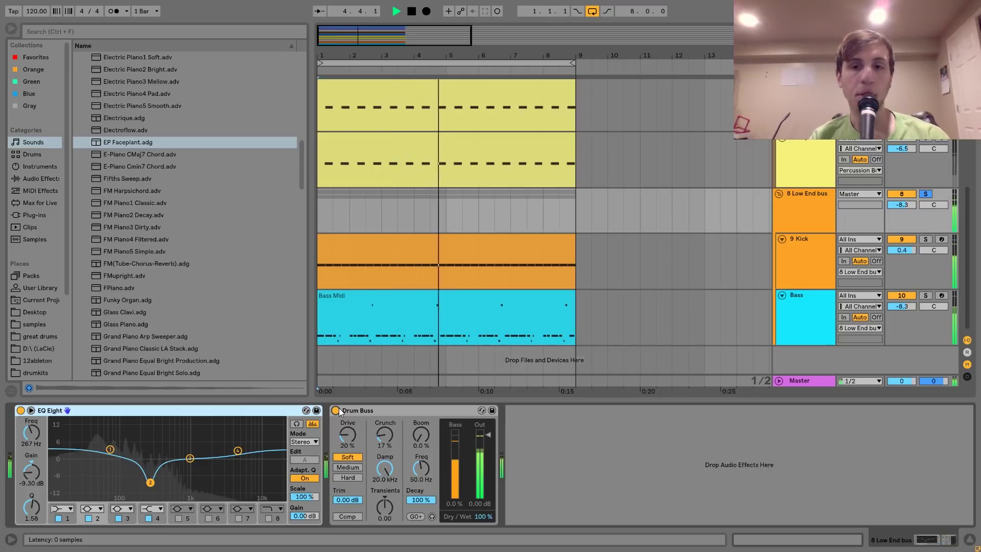
pyautogui.press('space')
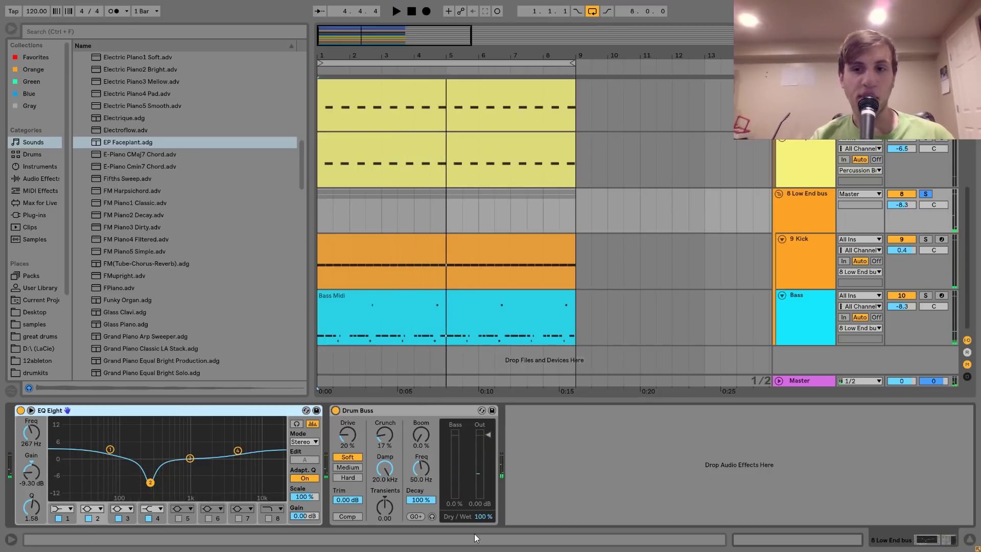